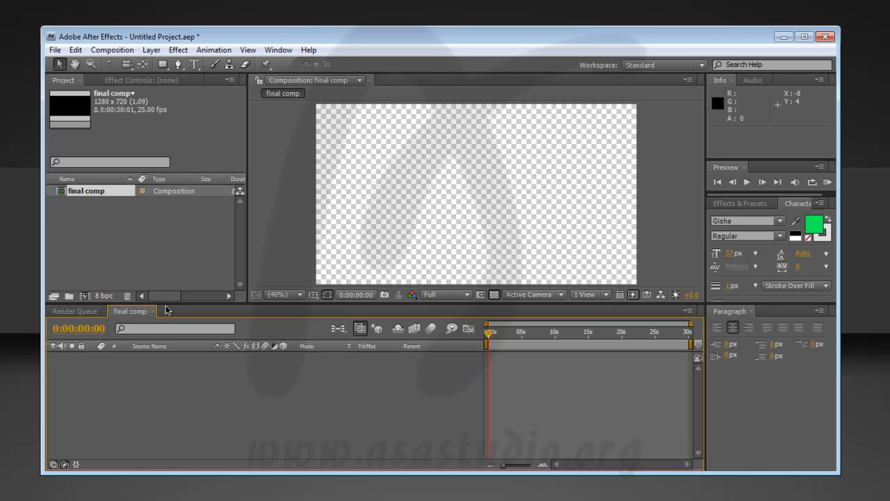
- Create a text layer reading "ASA Studio" and set its font size to 186 px
click(150, 51)
mouse_move(161, 64)
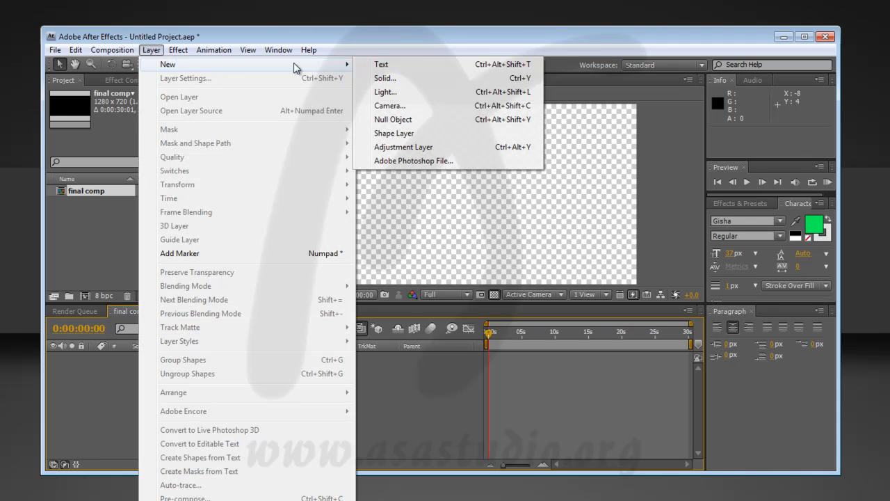
click(422, 64)
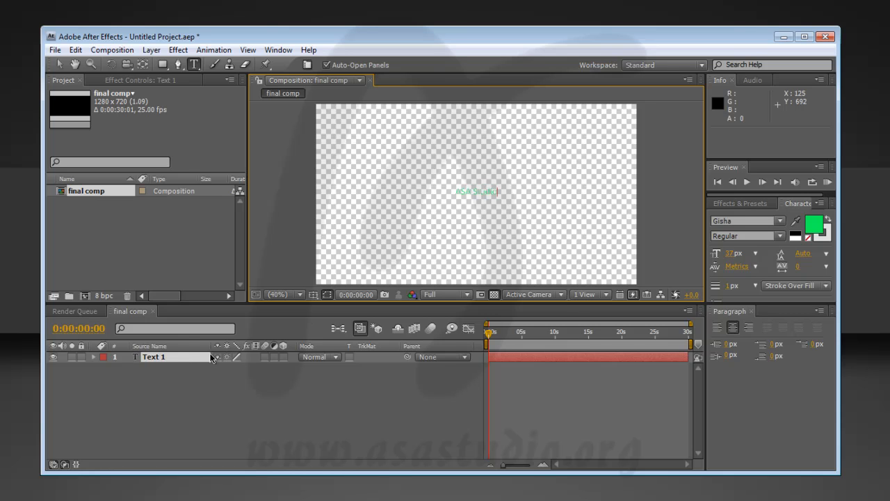
click(151, 357)
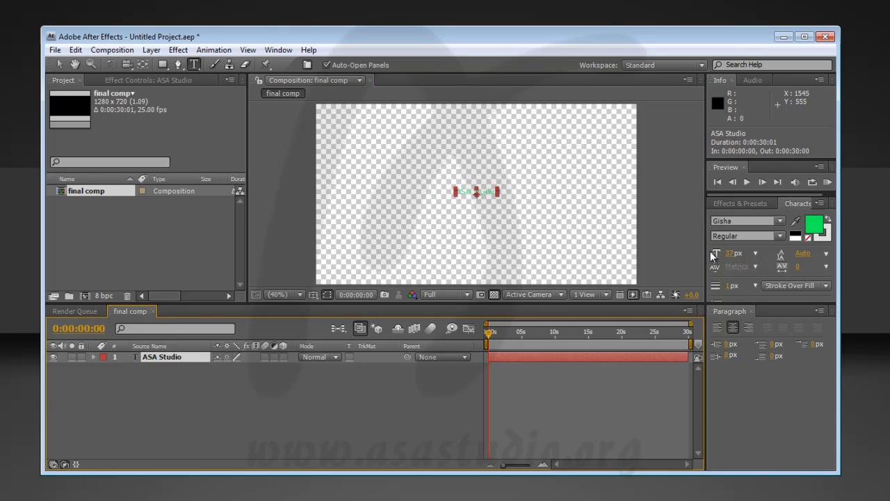
drag(728, 255, 828, 253)
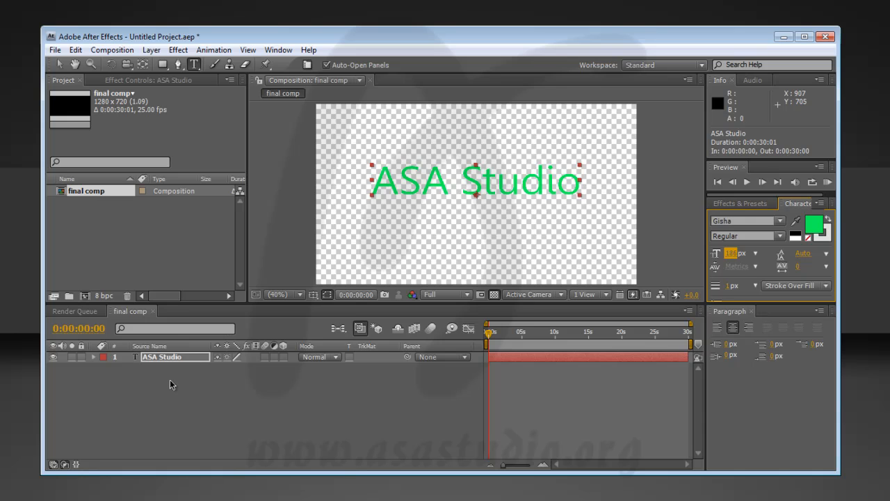
- Create a green 1280 x 720 px solid named "bg" and place it below the ASA Studio text layer
click(152, 49)
mouse_move(168, 66)
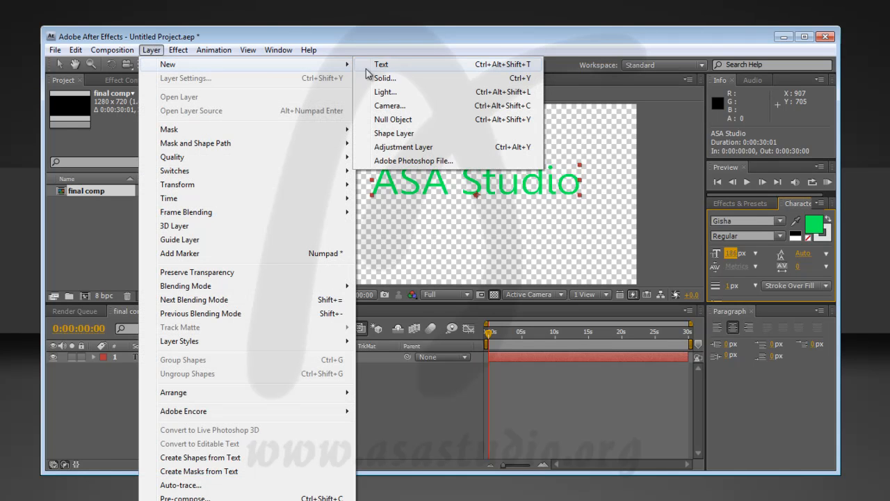
click(385, 78)
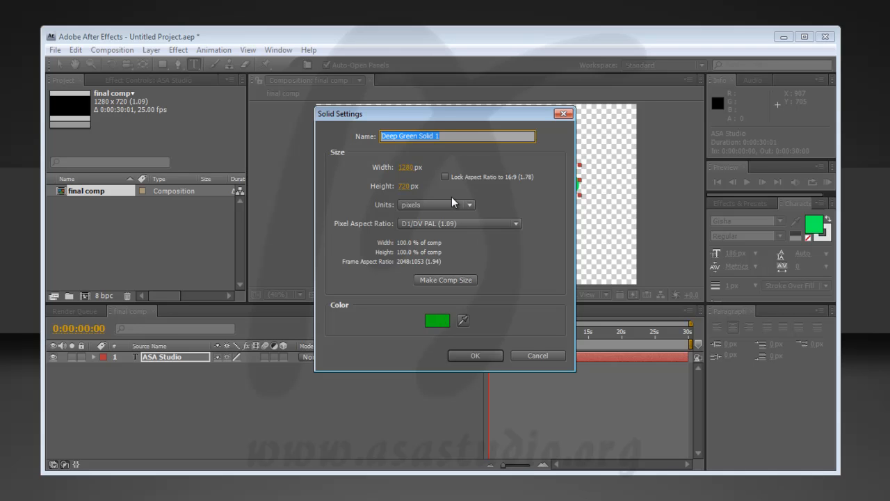
text(bg)
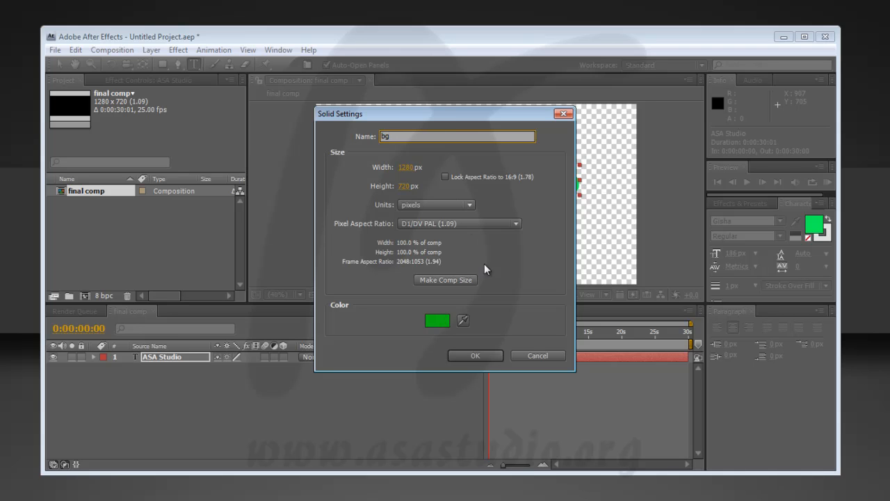
click(475, 355)
drag(158, 359, 167, 383)
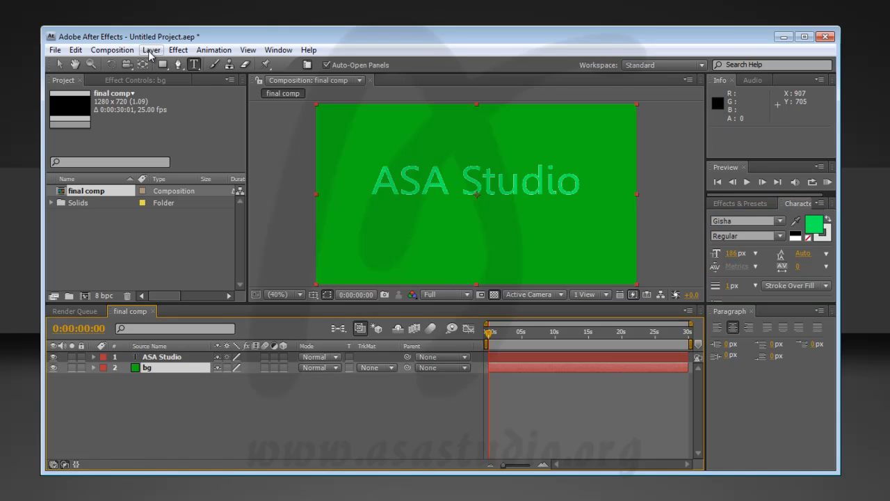
- Apply the Ramp effect to the bg solid
click(178, 50)
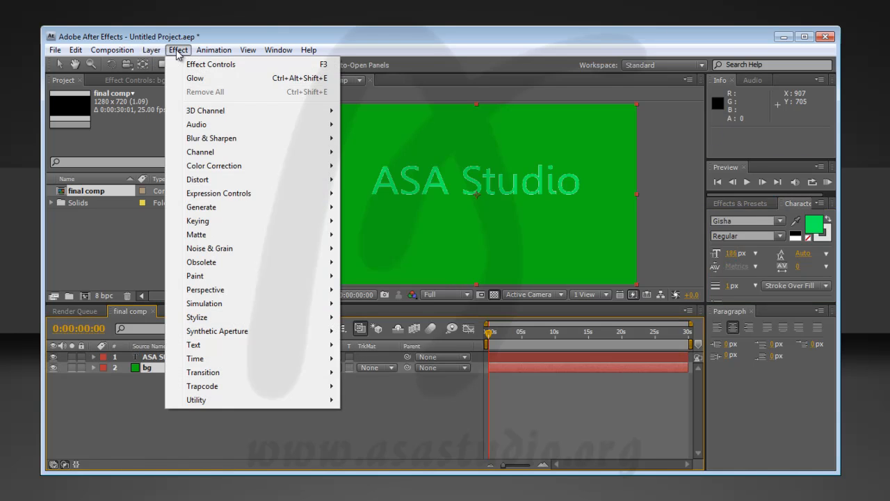
mouse_move(249, 347)
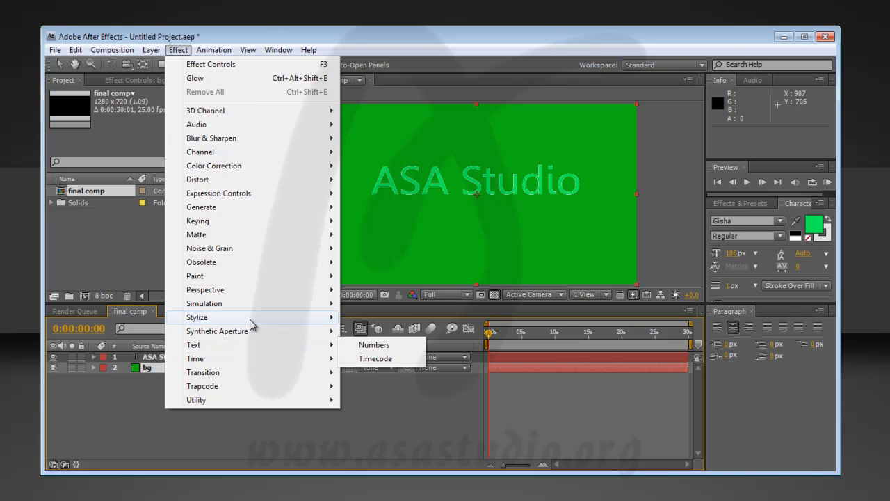
mouse_move(251, 209)
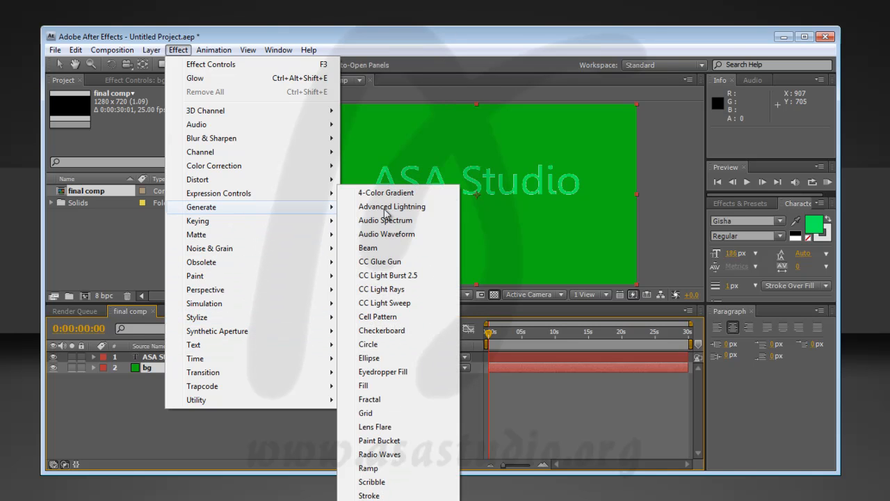
click(404, 468)
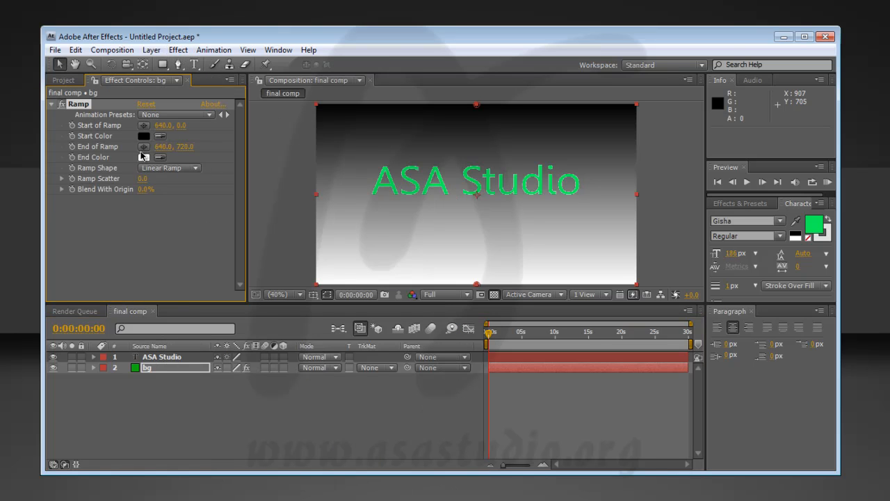
- Set the Ramp's end color to black (000000) and its start color to gray (717171)
click(144, 158)
click(198, 329)
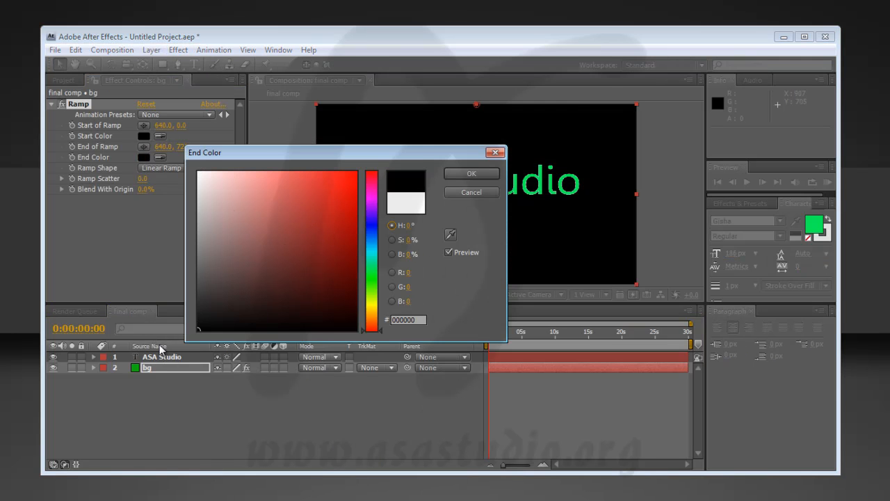
click(497, 172)
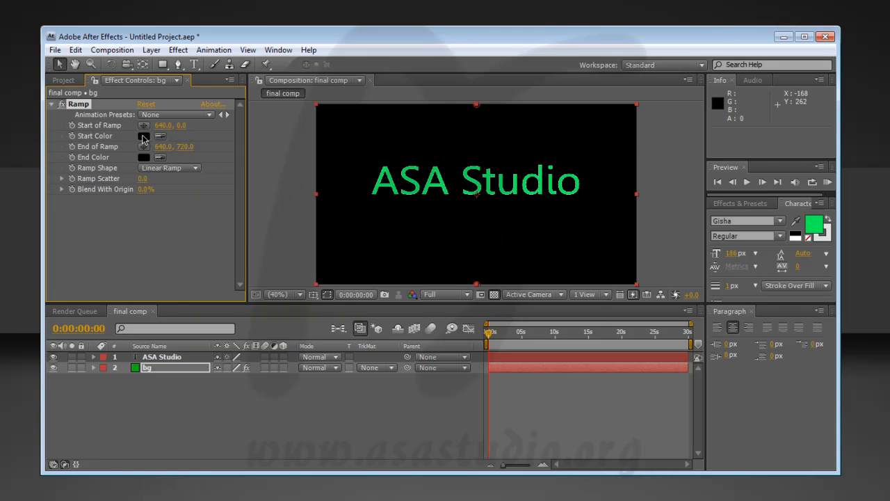
click(144, 136)
drag(233, 226, 165, 261)
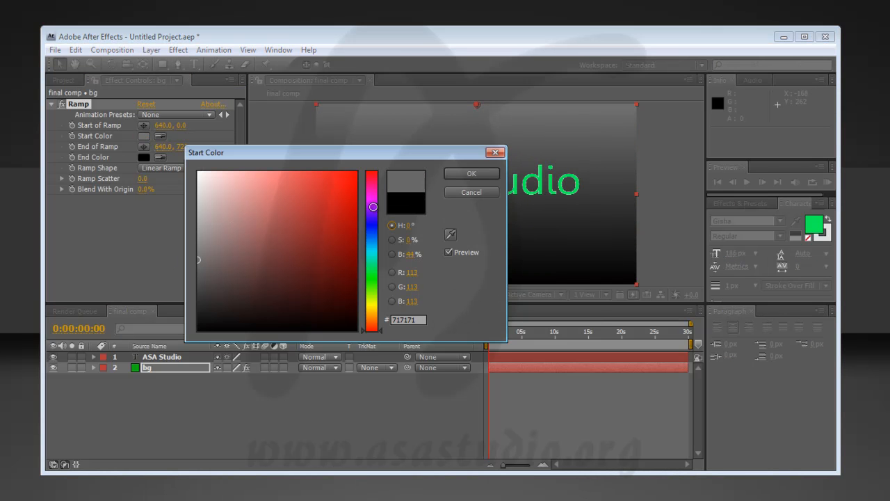
click(480, 174)
- Change the Ramp to a radial shape, with its start point at about 640, -2.5 and end point at about 640, 1072.5
click(179, 172)
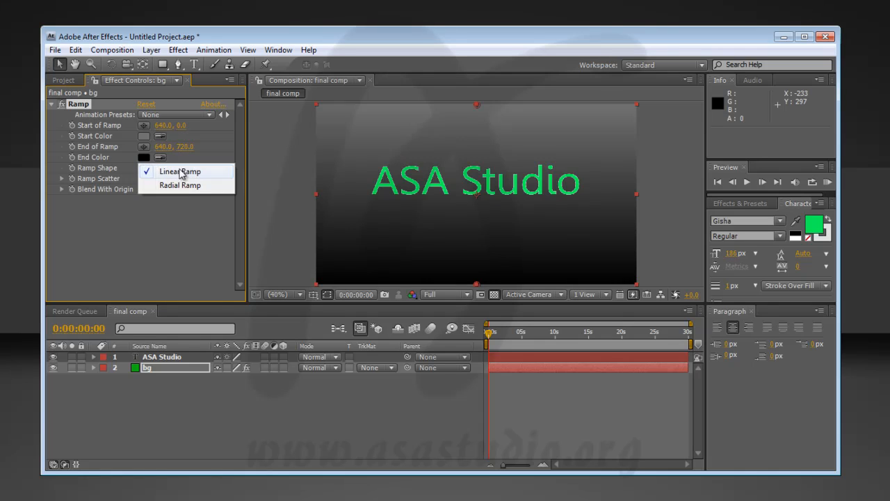
click(180, 185)
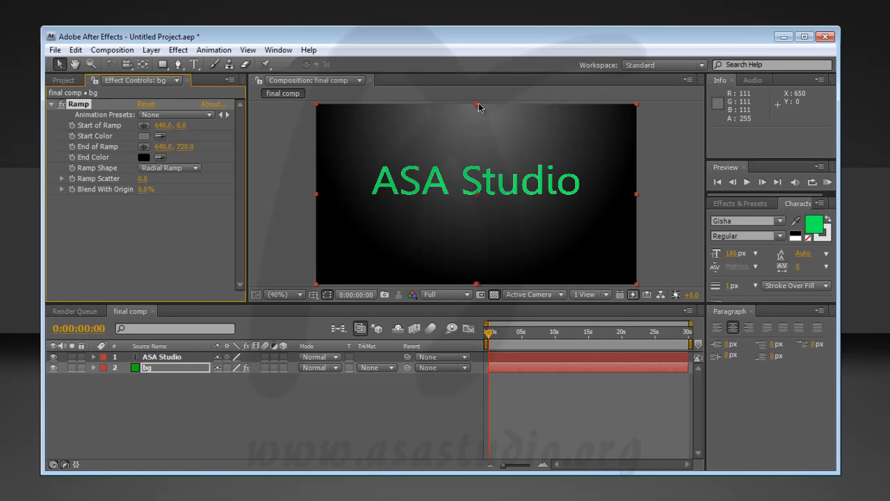
drag(479, 106, 478, 154)
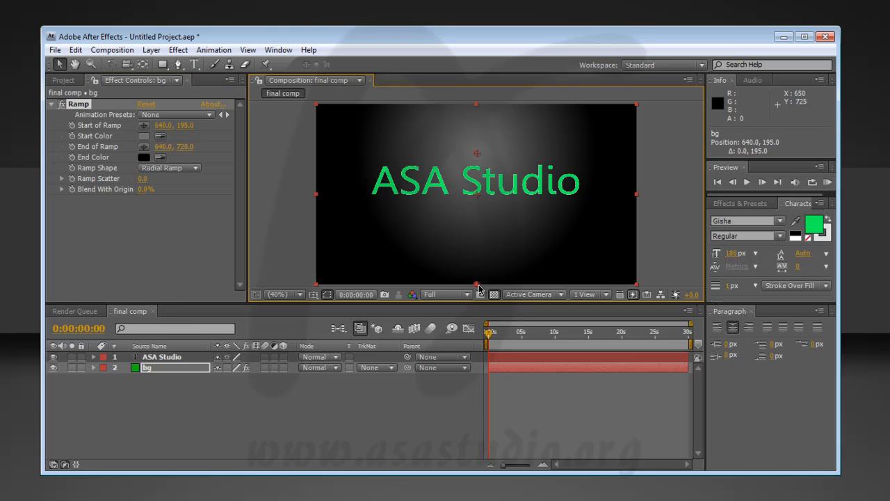
drag(479, 285, 494, 377)
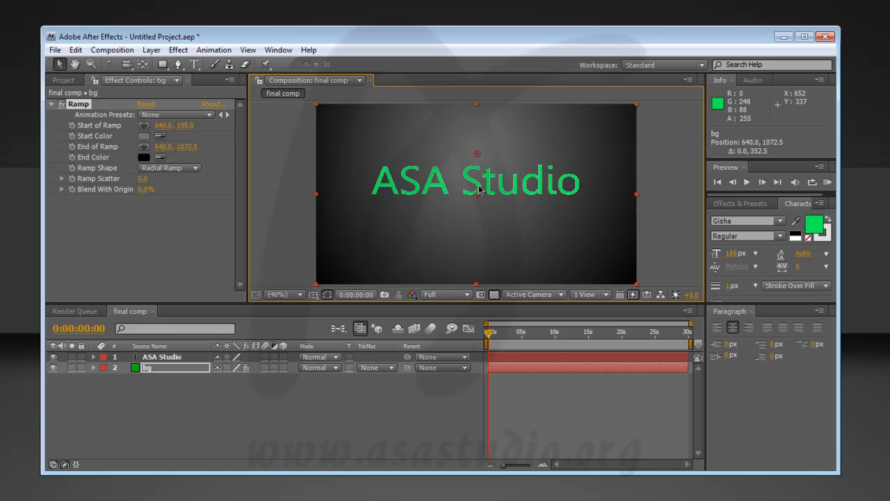
drag(478, 154, 477, 106)
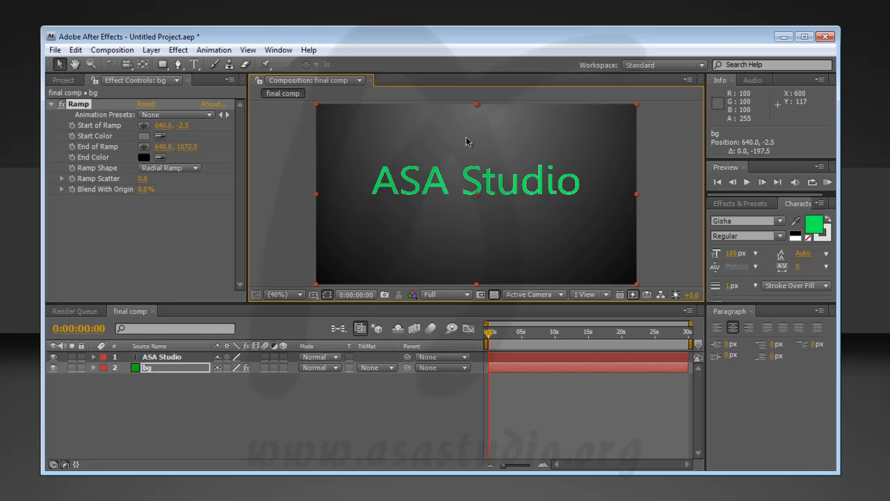
- Apply the Shatter effect to the ASA Studio text layer and set its view to Rendered
click(164, 359)
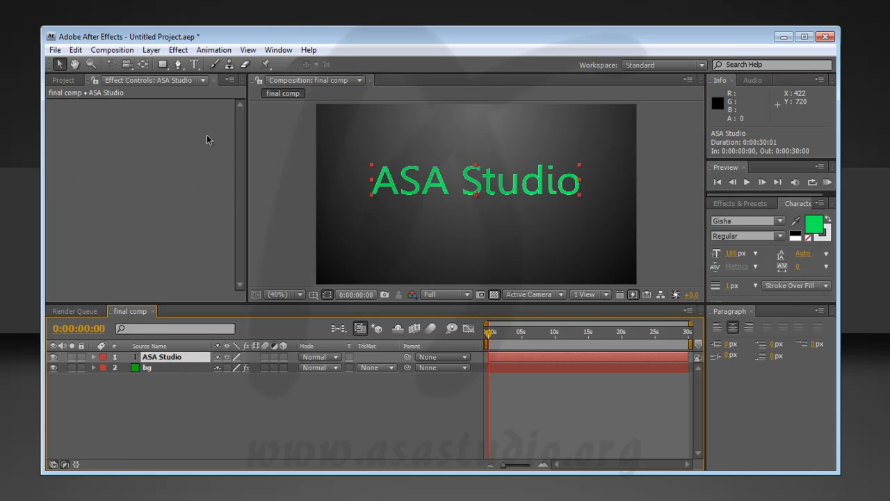
click(178, 50)
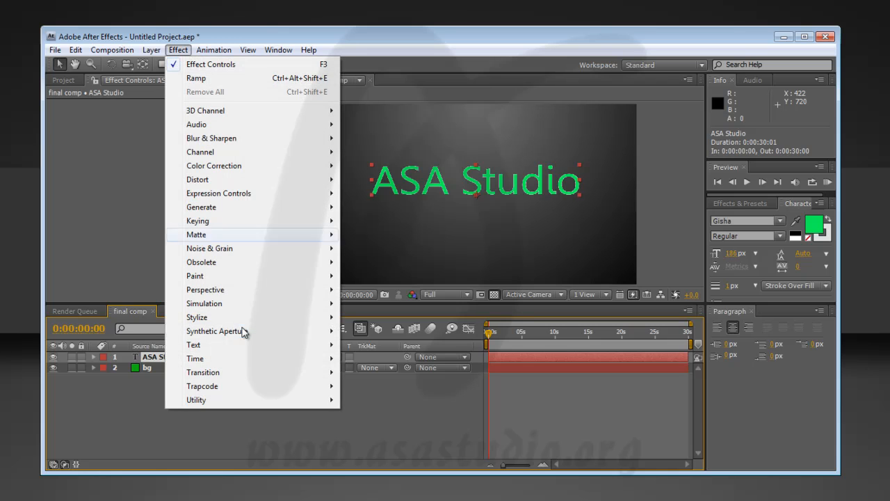
mouse_move(238, 302)
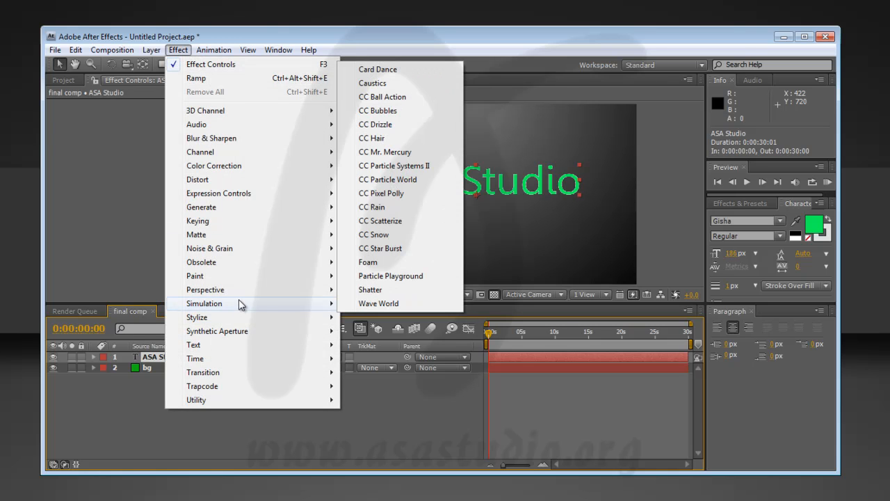
click(404, 290)
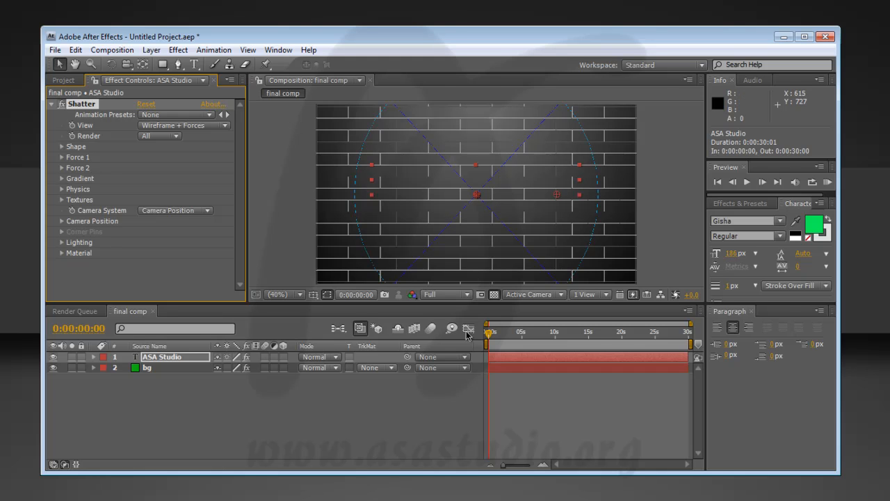
click(207, 126)
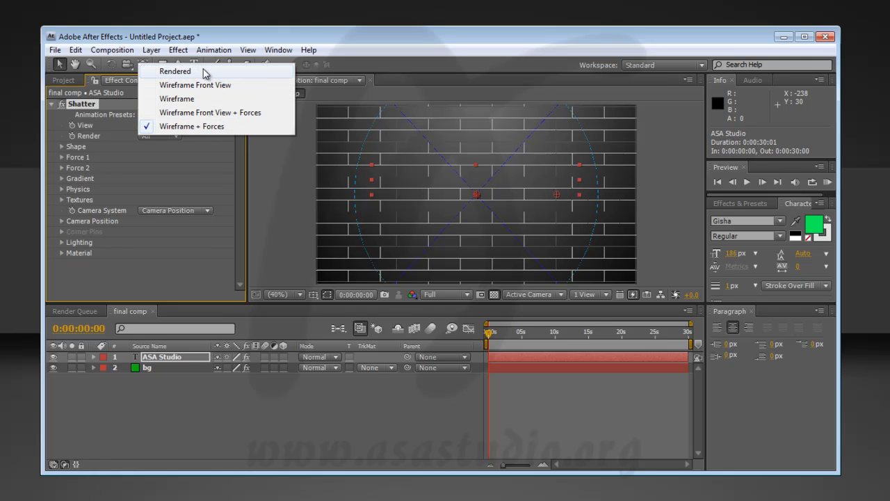
click(175, 71)
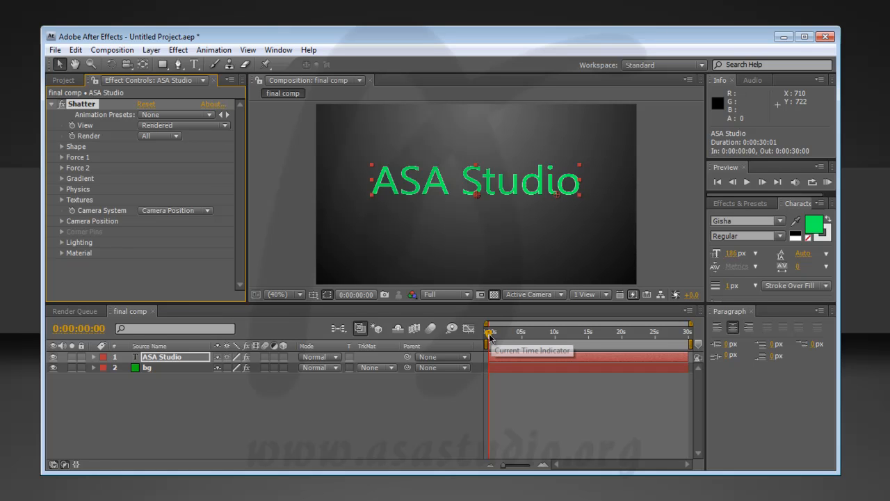
- Enlarge the composition preview and move the current time to 0:00:00:16 to examine the shattering text
drag(491, 336, 491, 336)
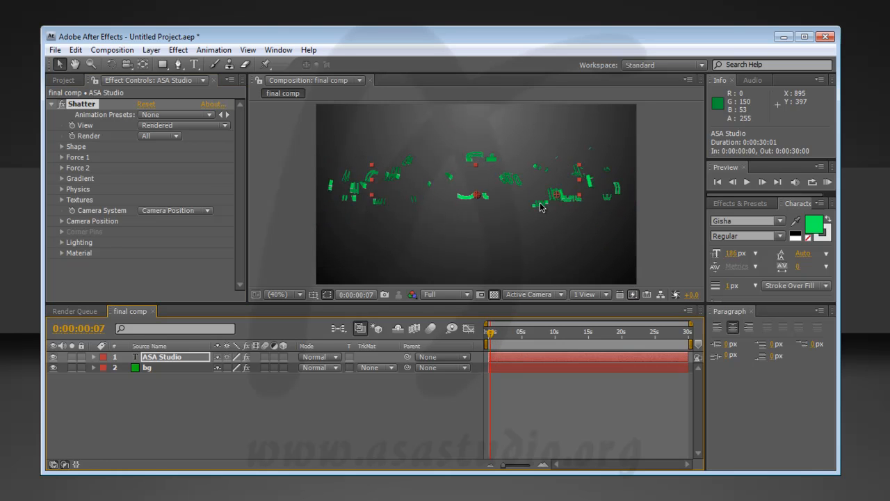
drag(374, 305, 375, 377)
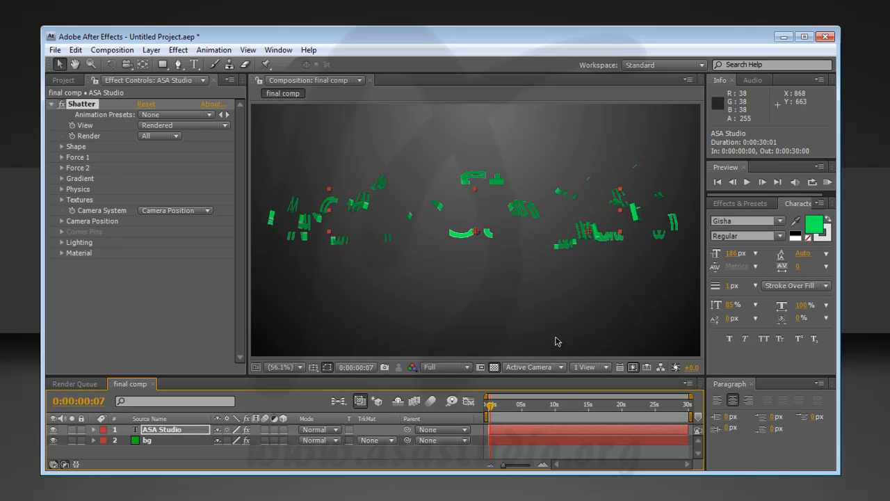
drag(491, 412, 495, 413)
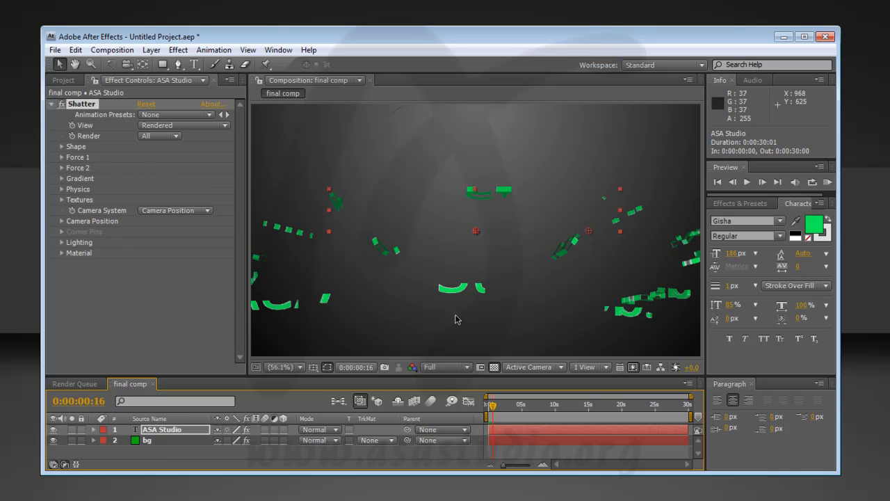
- Try extrusion depths of 4 and 2 in the Shatter effect's Shape settings and settle on 1
click(61, 147)
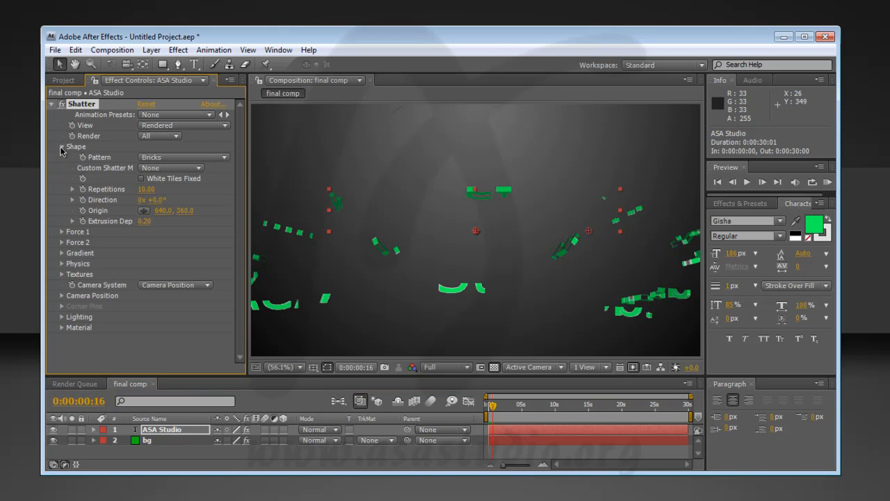
click(141, 221)
text(4)
key(Return)
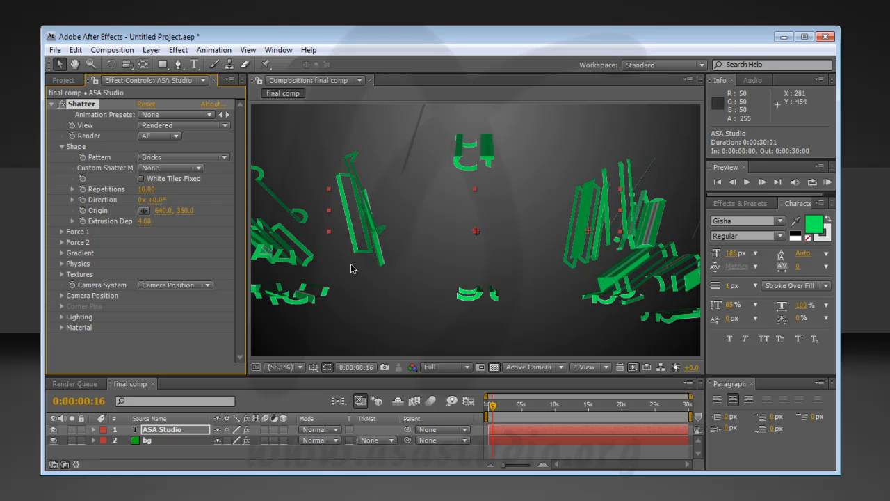
click(148, 221)
text(2)
key(Return)
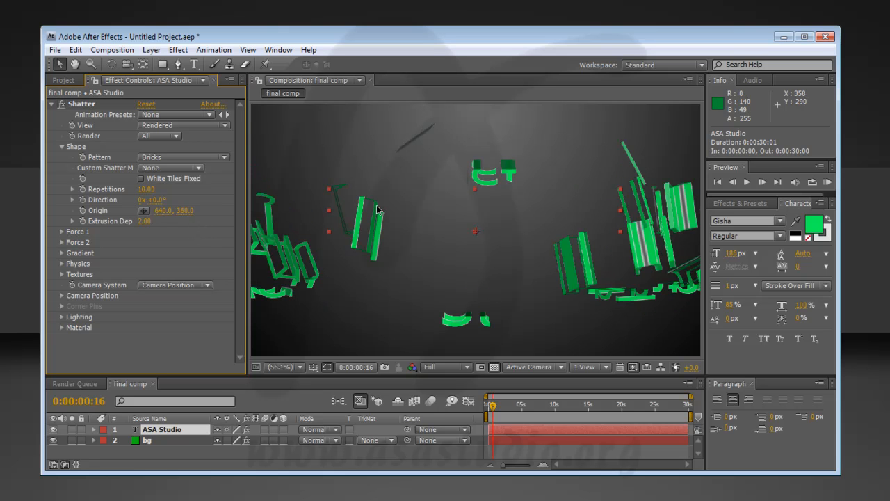
click(143, 221)
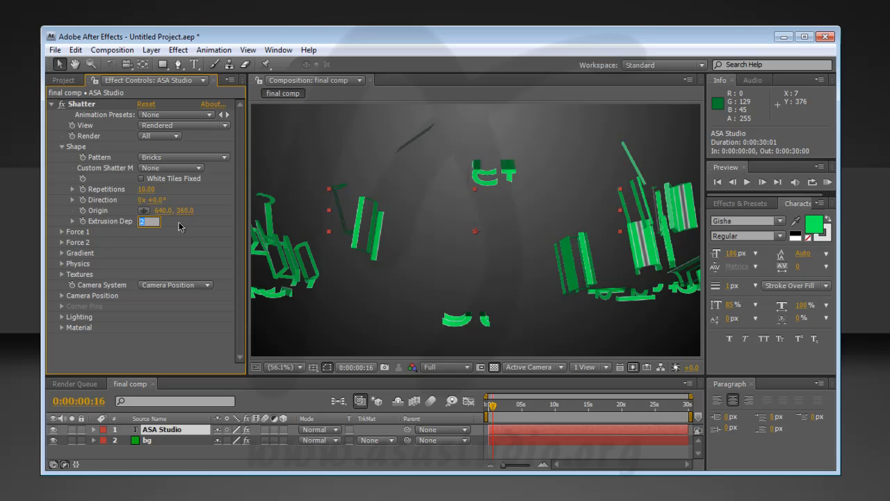
text(1)
key(Return)
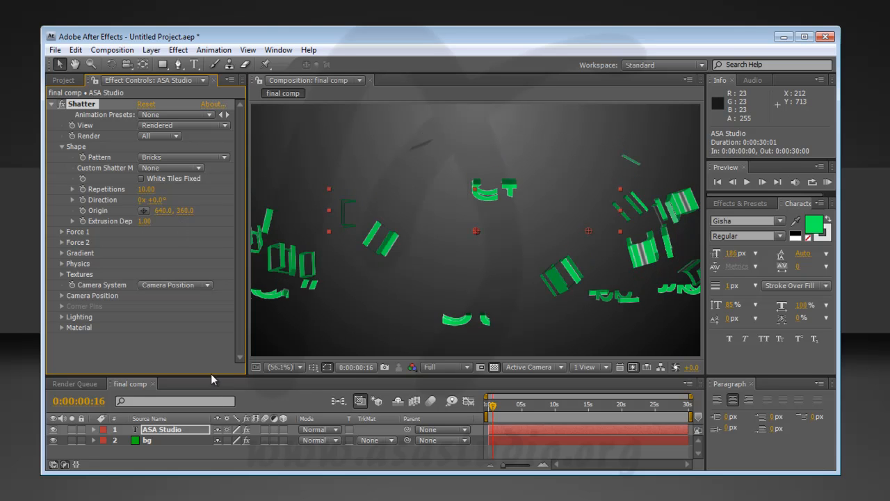
drag(211, 374, 211, 335)
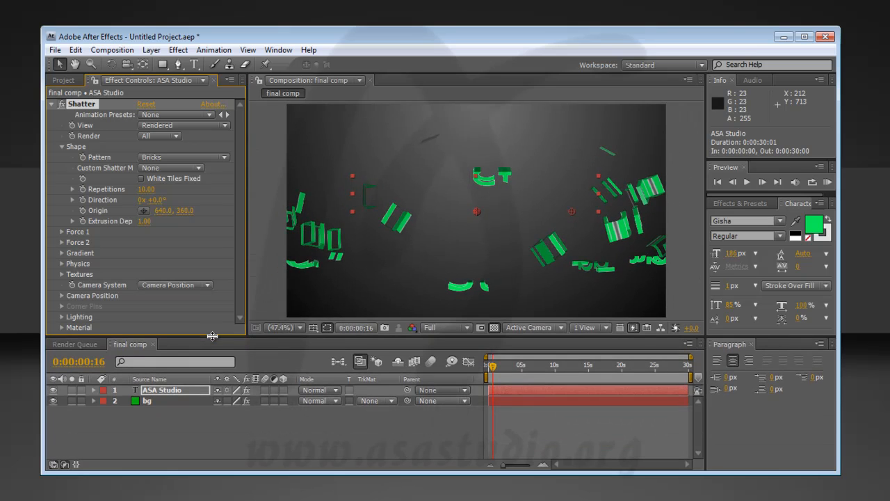
- Pre-compose the ASA Studio text layer into a new composition named ASA Studio Comp, moving all attributes into it
click(161, 393)
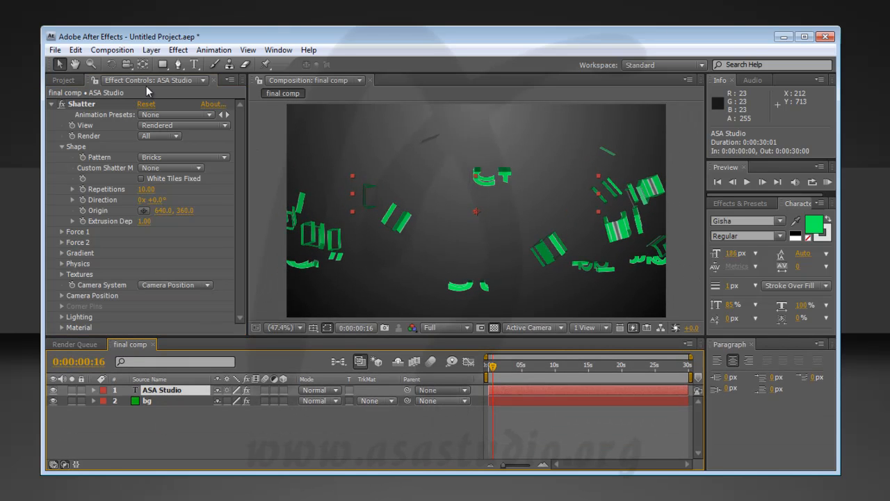
click(152, 50)
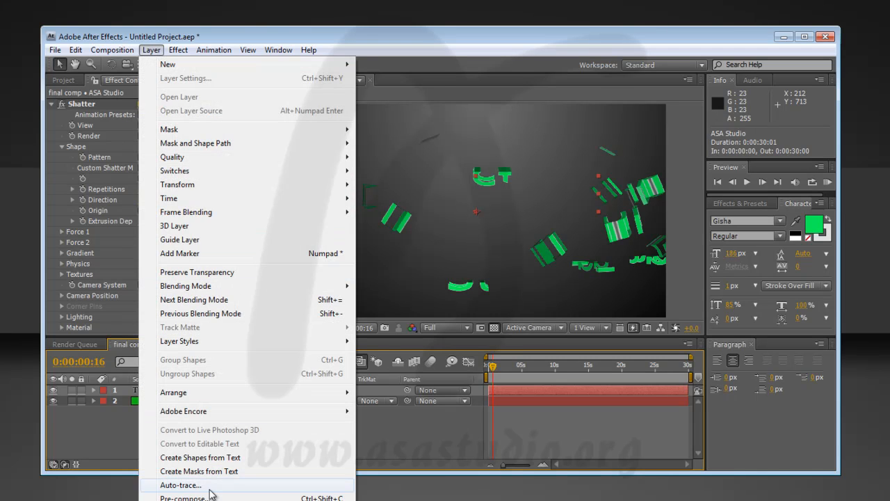
click(182, 498)
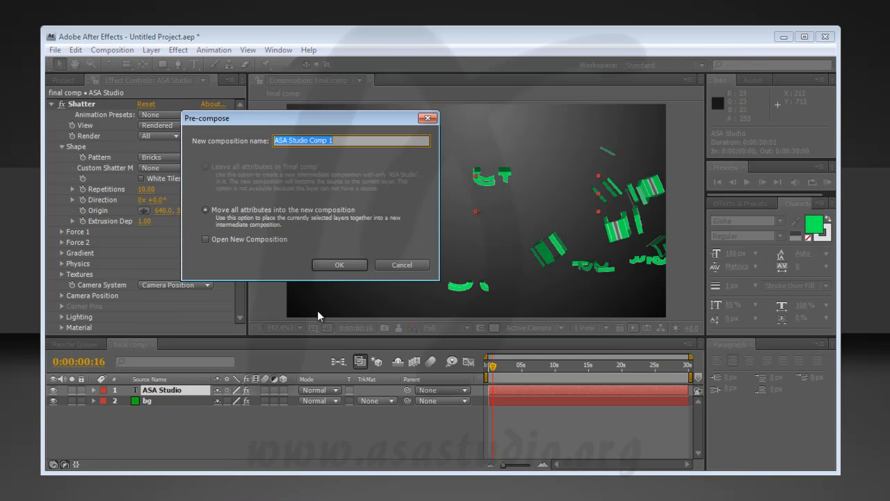
click(205, 167)
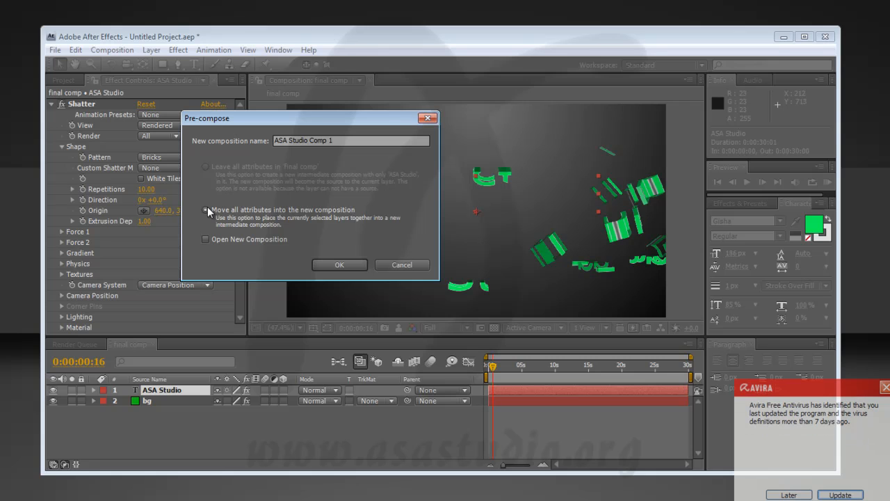
drag(351, 141, 256, 145)
click(345, 141)
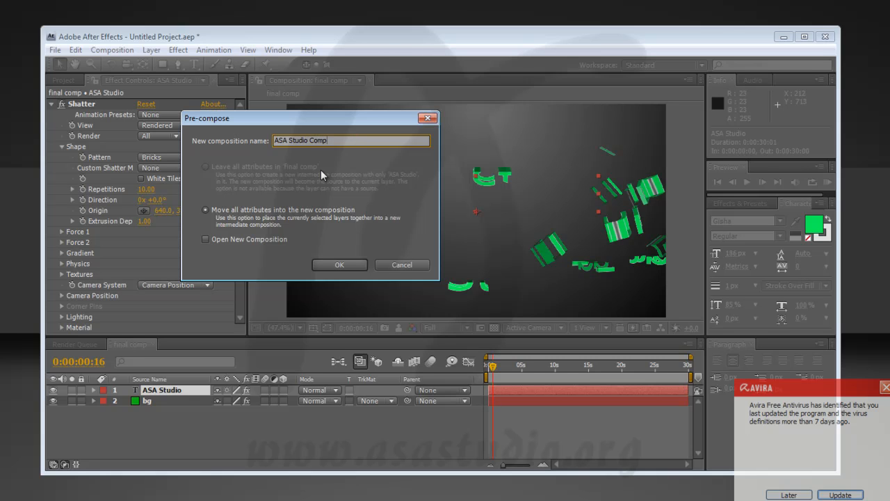
click(338, 265)
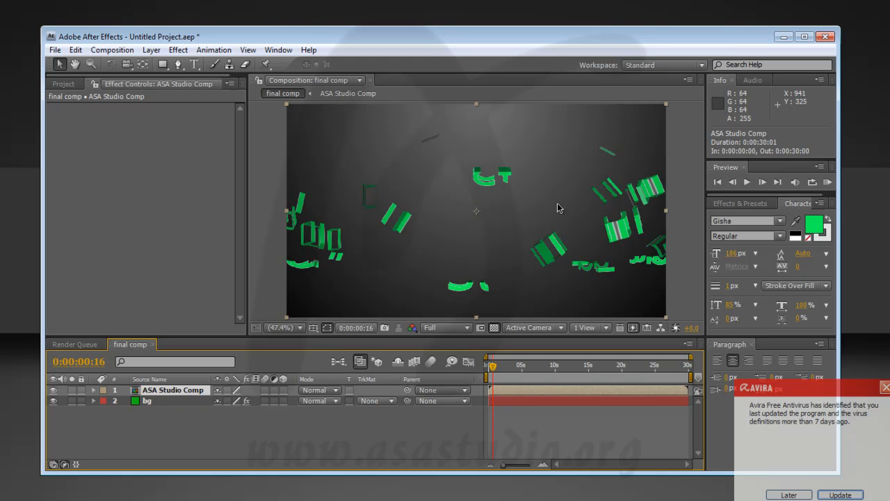
- Open ASA Studio Comp and cut the Shatter effect from its ASA Studio text layer
double_click(155, 392)
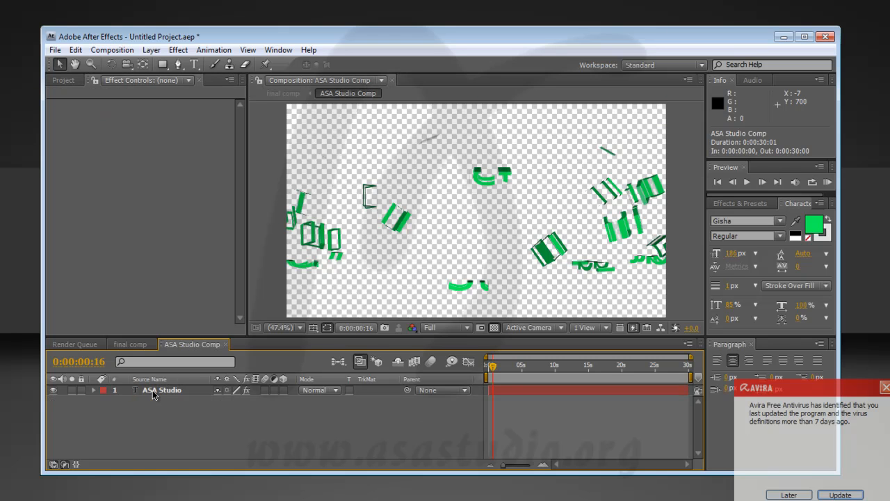
click(166, 390)
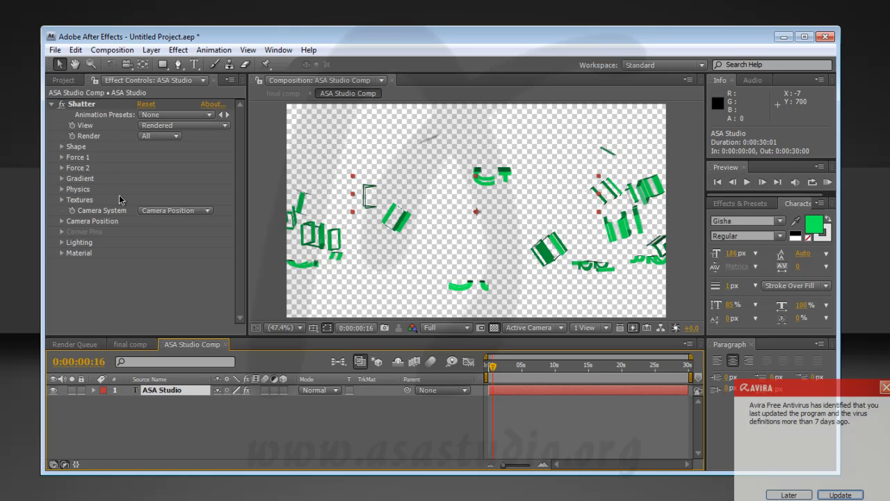
click(86, 105)
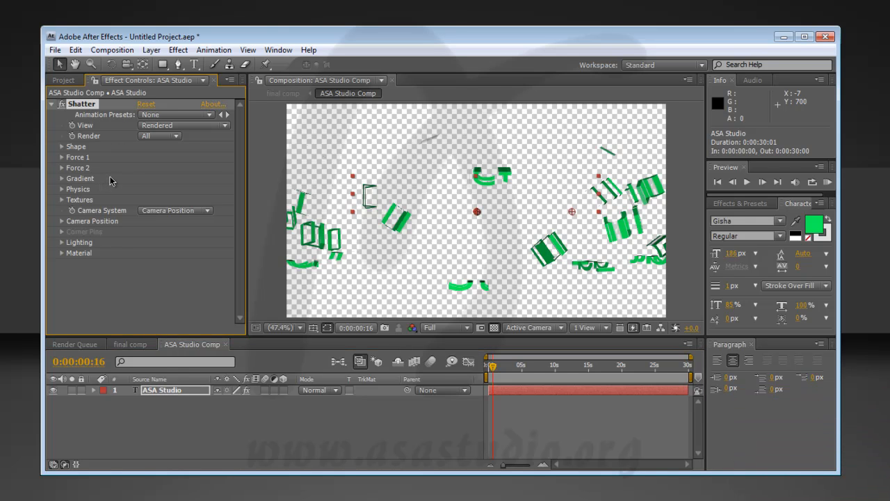
click(76, 51)
click(82, 112)
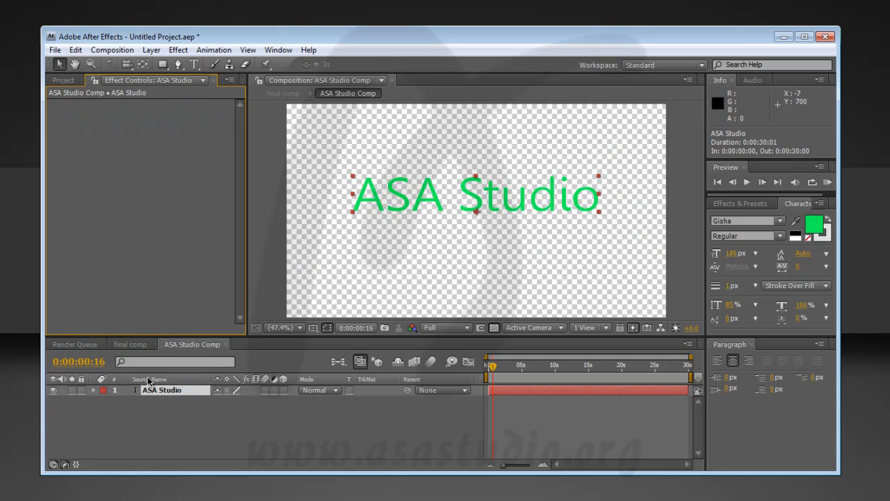
- Paste the Shatter effect onto the ASA Studio Comp layer in final comp and move the current time to 0:00:00:05
click(130, 344)
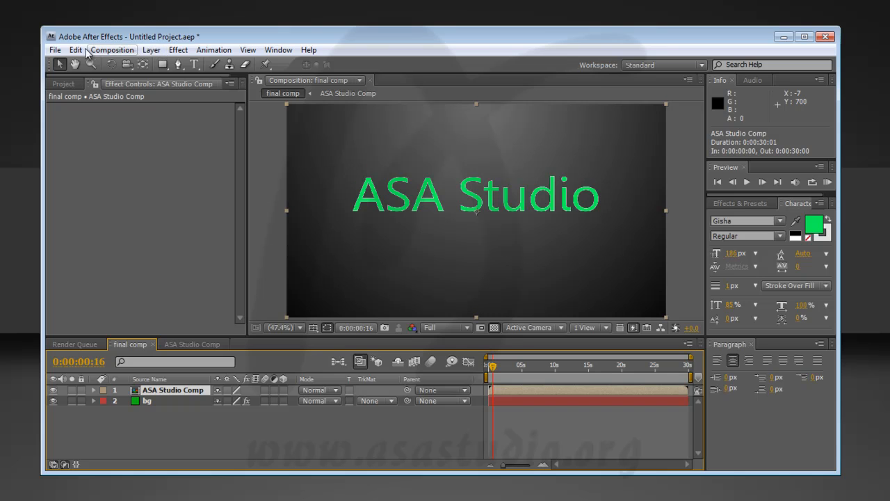
click(74, 50)
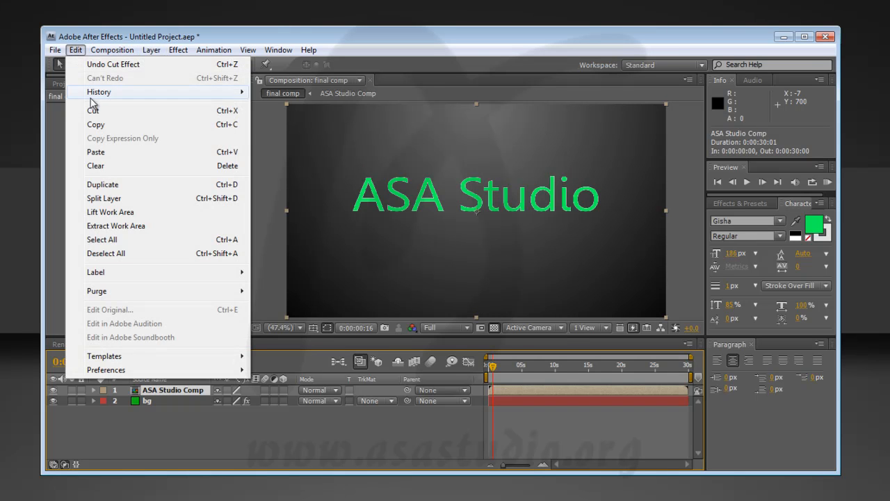
click(94, 152)
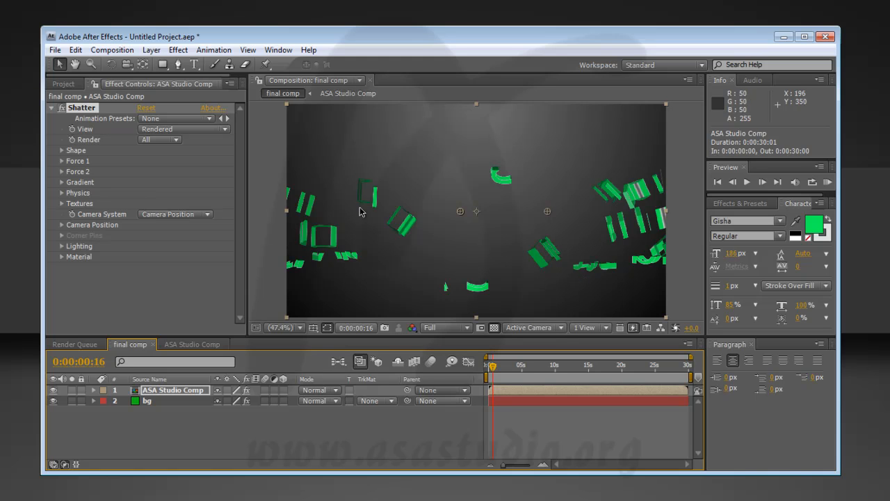
drag(492, 370, 505, 370)
drag(499, 369, 489, 369)
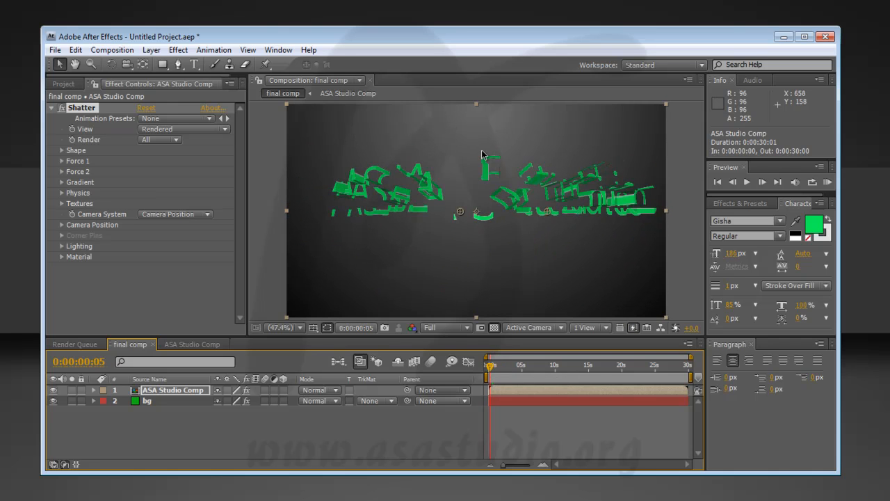
- Create a solid named bidang in final comp with the blue color 312CFF and hide its layer
click(62, 204)
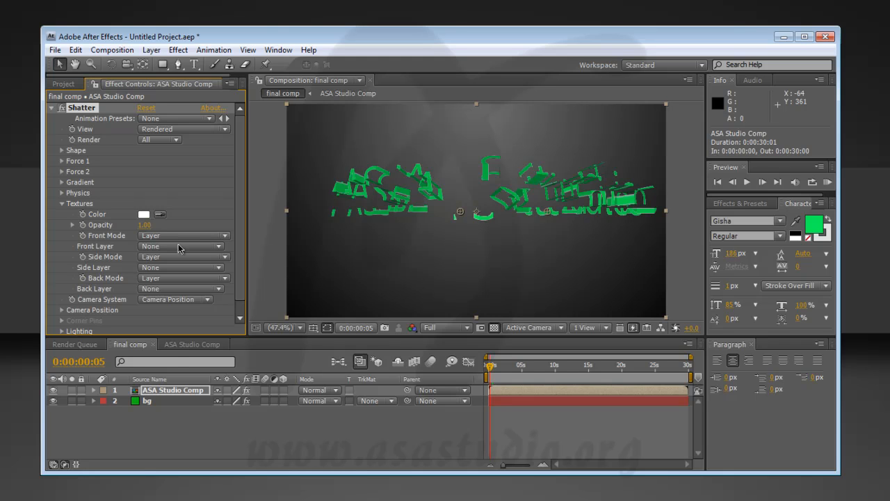
right_click(151, 414)
mouse_move(210, 399)
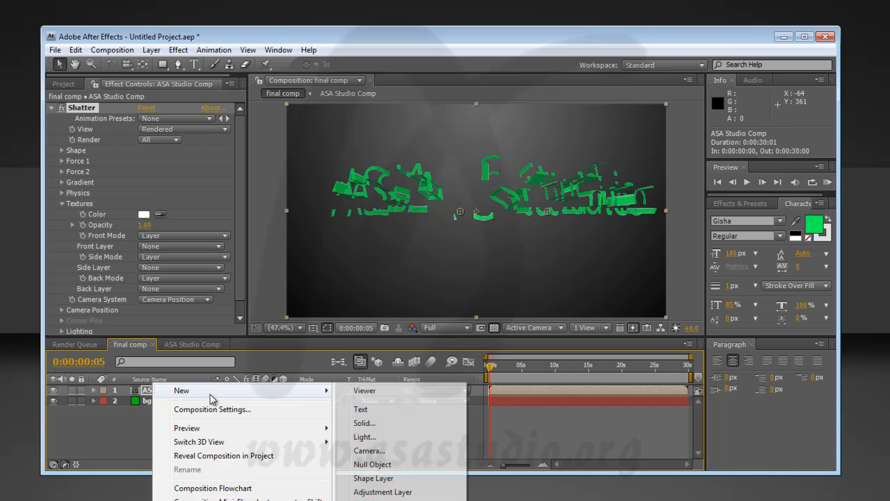
click(383, 423)
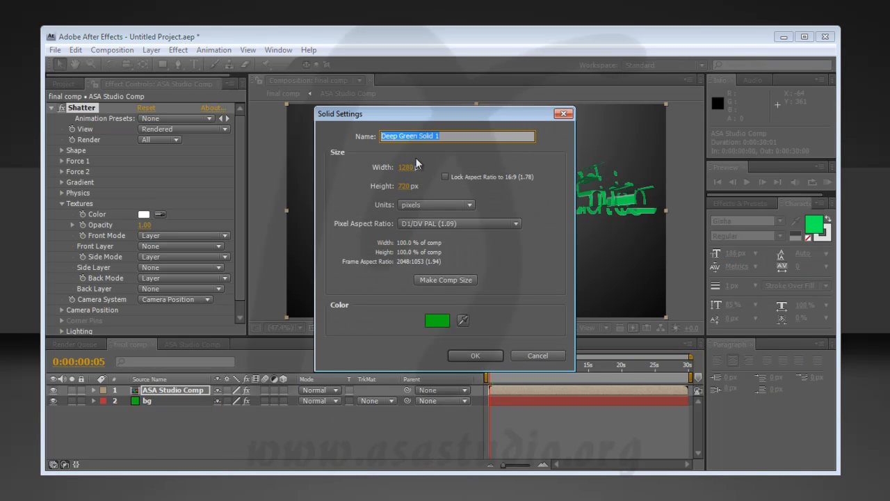
text(bidang)
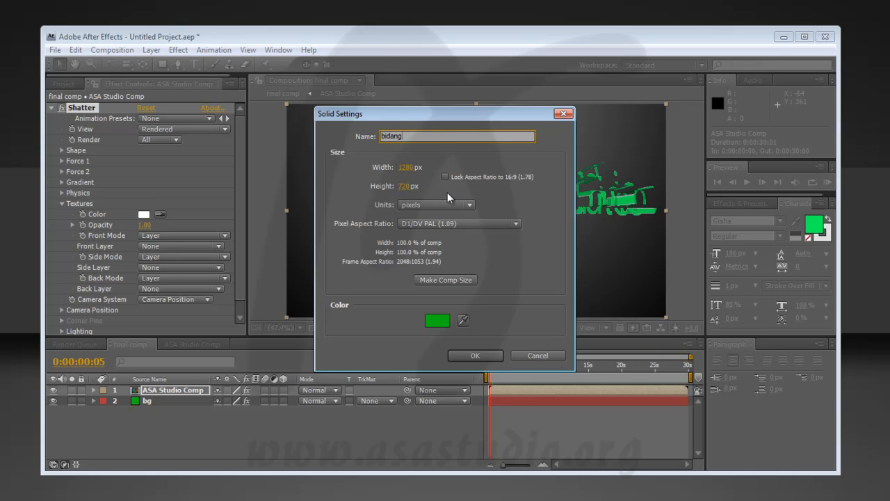
click(437, 321)
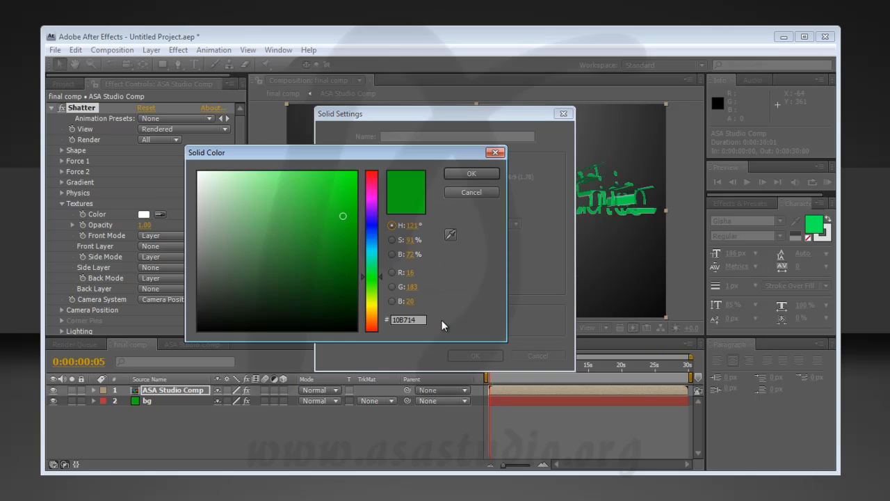
click(368, 223)
drag(331, 180, 330, 168)
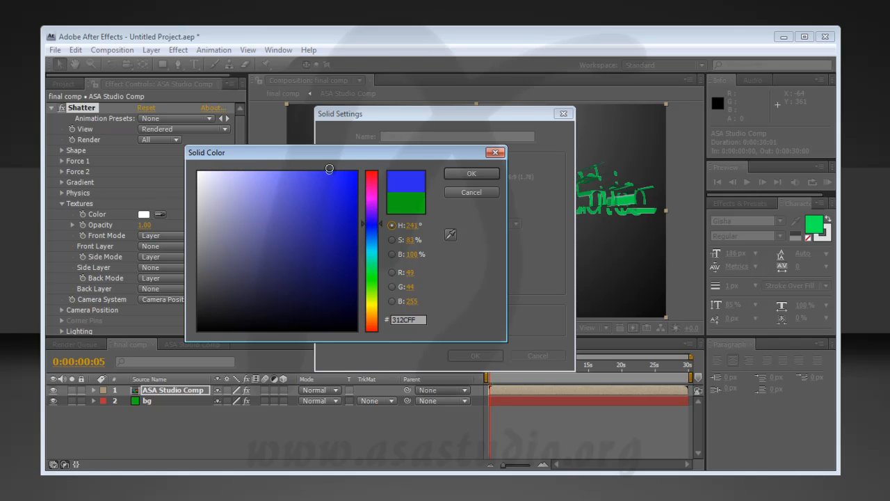
click(466, 175)
click(476, 355)
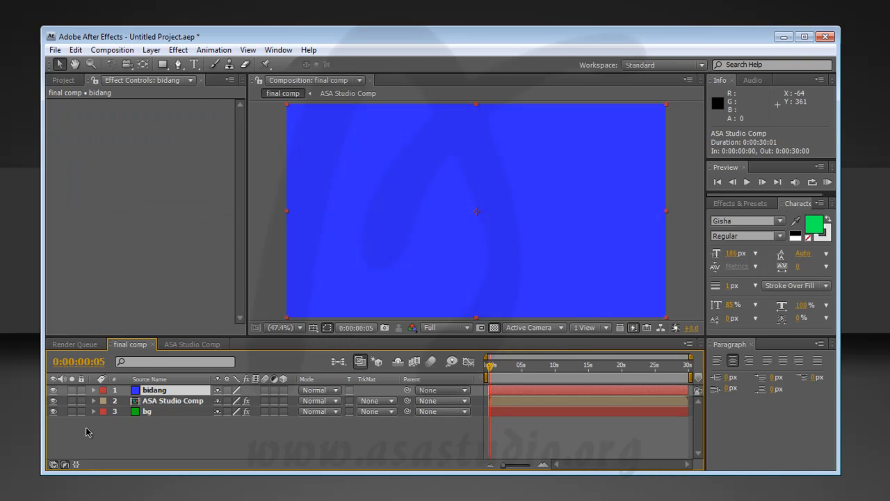
click(54, 390)
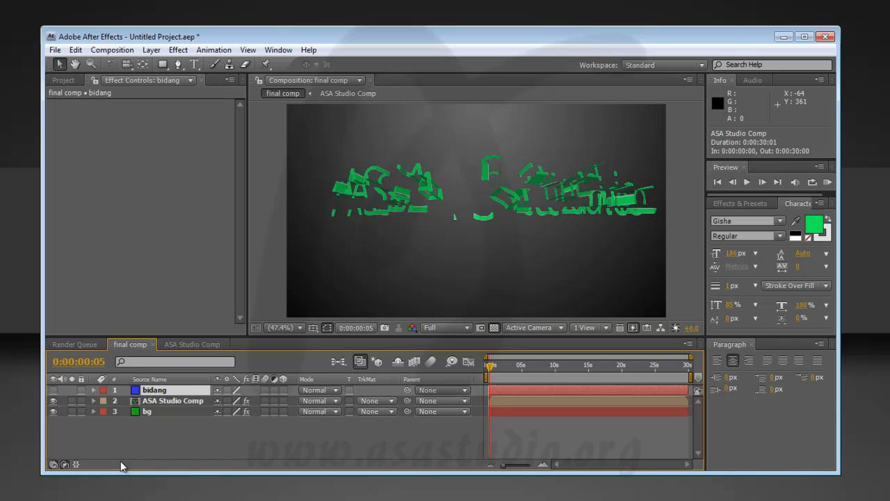
- Try bidang as the front texture layer of ASA Studio Comp's Shatter effect and settle on ASA Studio Comp
click(146, 403)
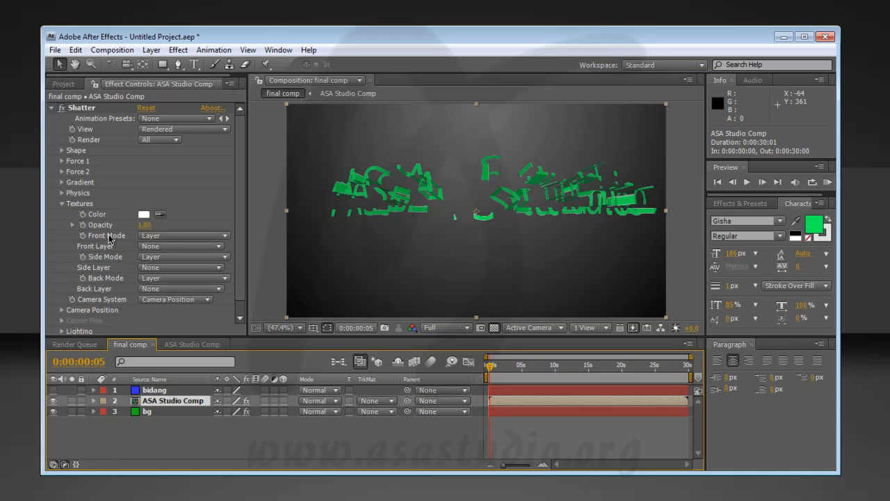
click(165, 237)
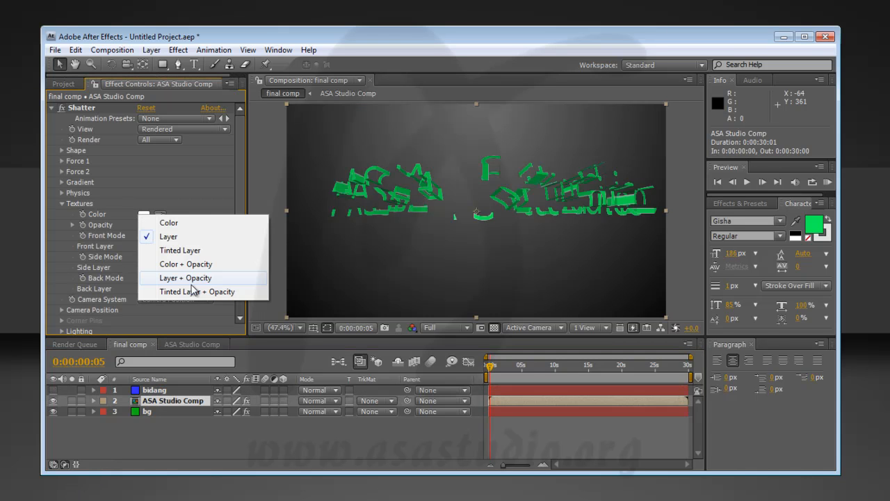
click(183, 236)
click(176, 246)
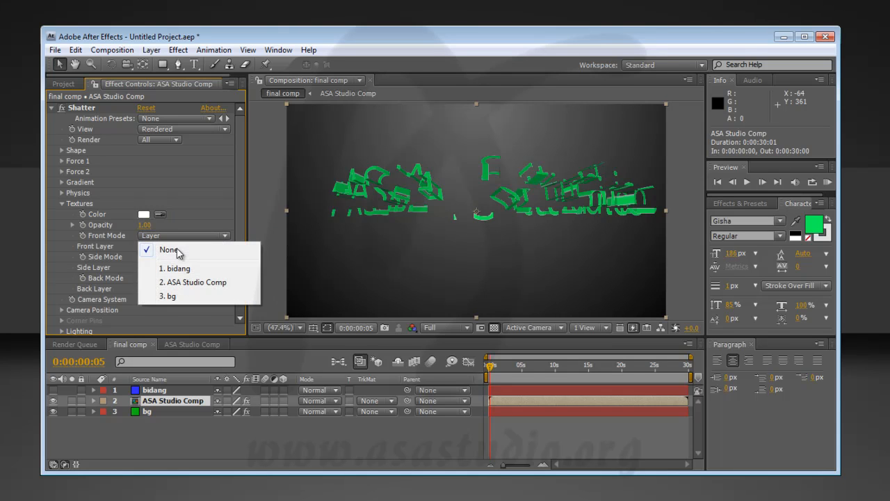
click(177, 265)
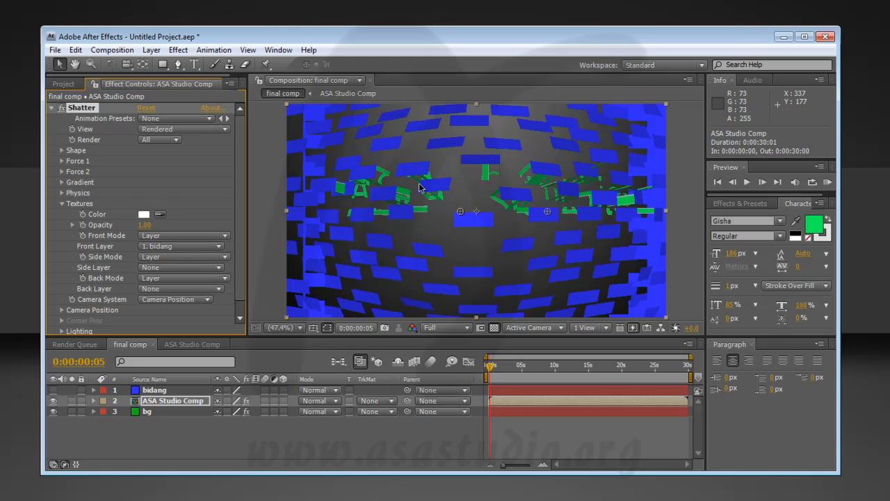
click(181, 248)
click(187, 261)
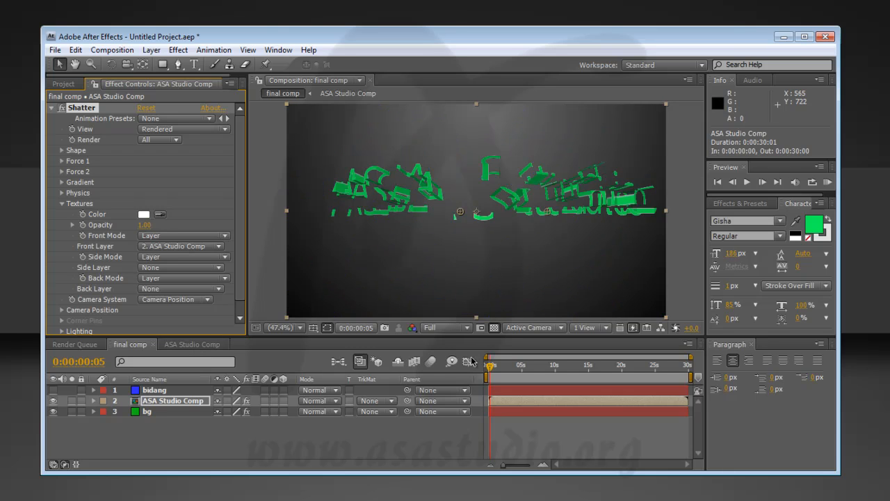
- Try bidang as the Shatter effect's side texture layer and settle on ASA Studio Comp
click(179, 269)
click(184, 291)
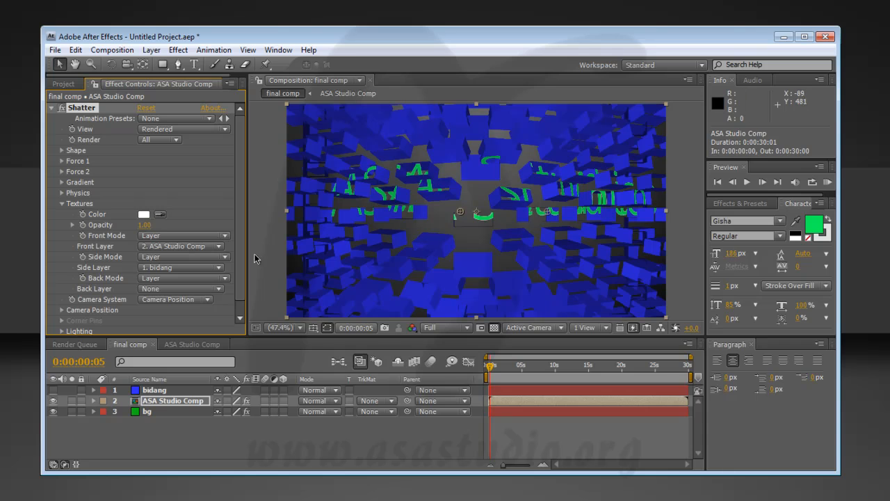
click(191, 267)
click(195, 284)
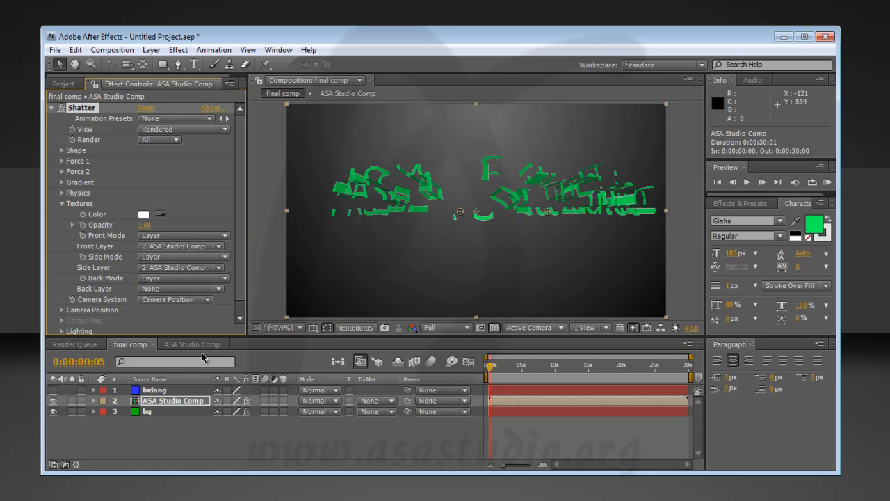
- Try bidang as the Shatter effect's back texture layer, settle on ASA Studio Comp, and check the shattering near the start of the timeline
click(195, 287)
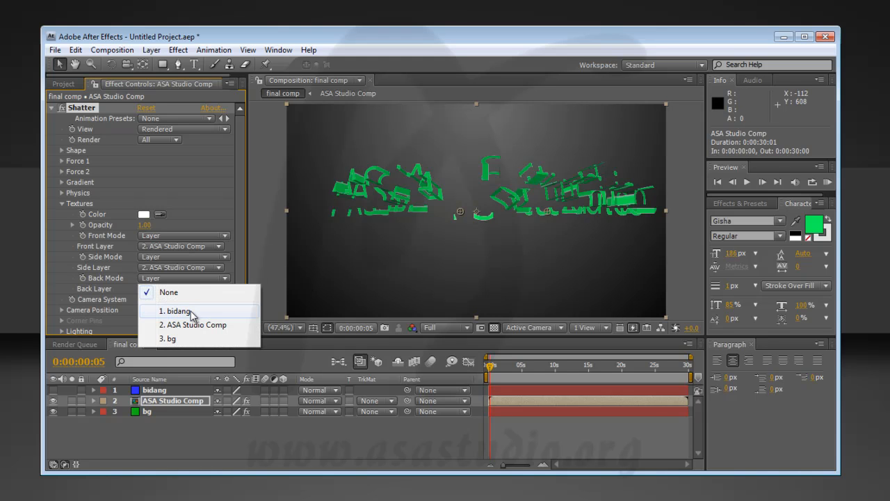
click(192, 312)
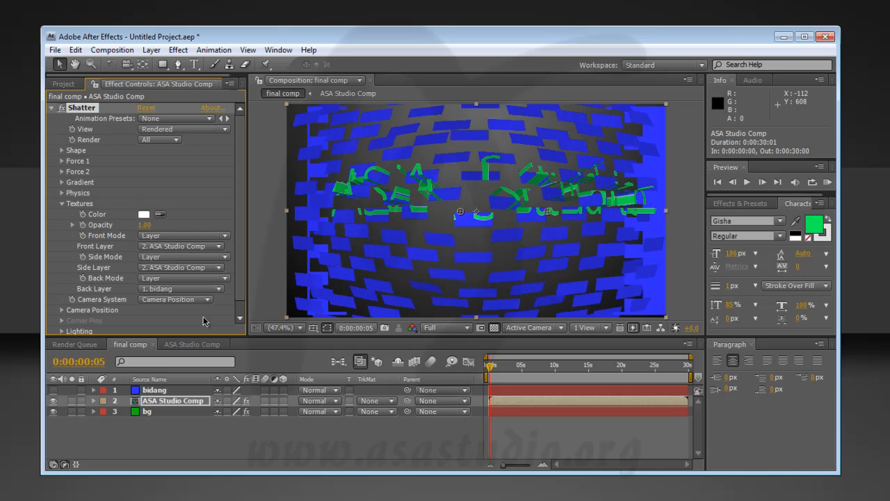
click(187, 289)
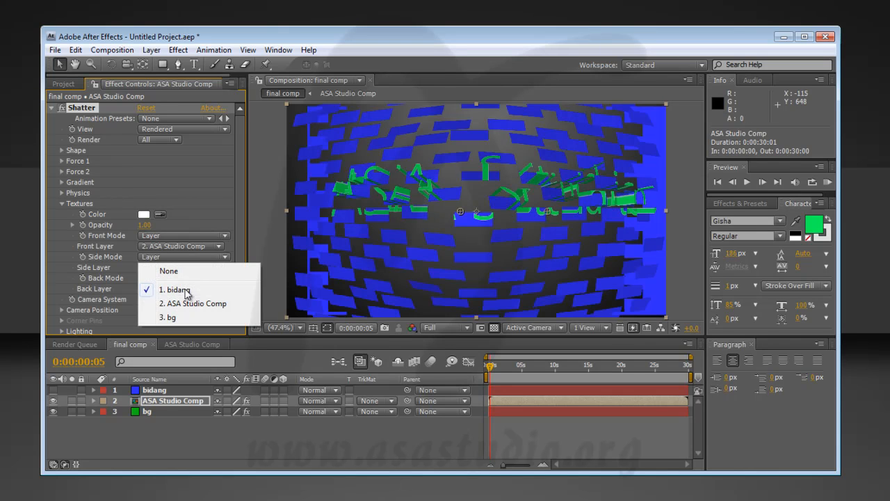
click(187, 303)
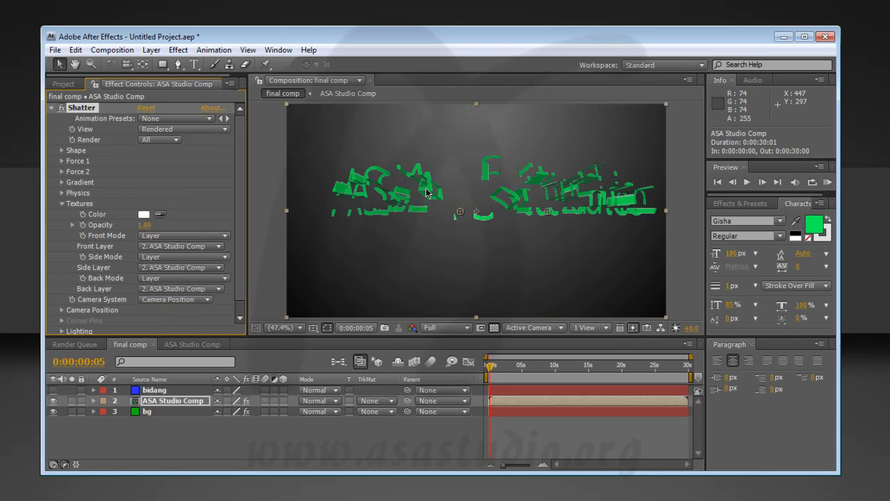
click(498, 368)
drag(498, 367, 489, 368)
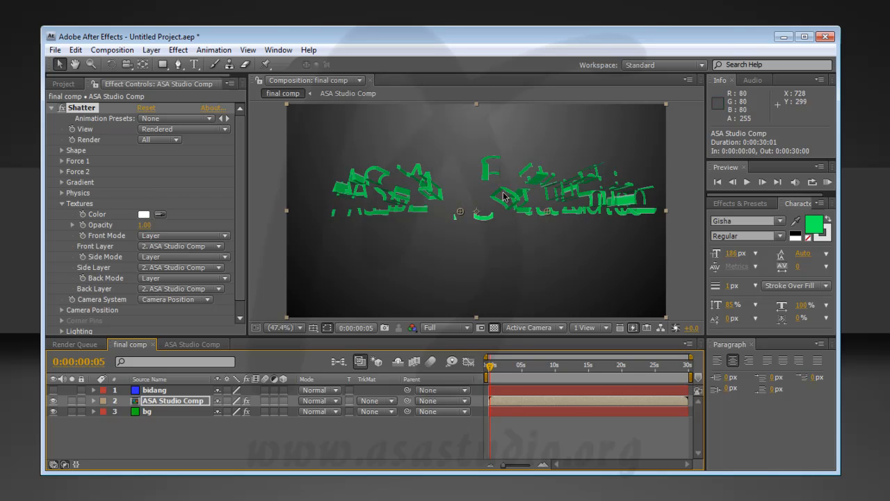
scroll(242, 301, down, 1)
scroll(242, 296, up, 1)
scroll(242, 299, down, 1)
scroll(242, 285, up, 1)
scroll(244, 297, down, 1)
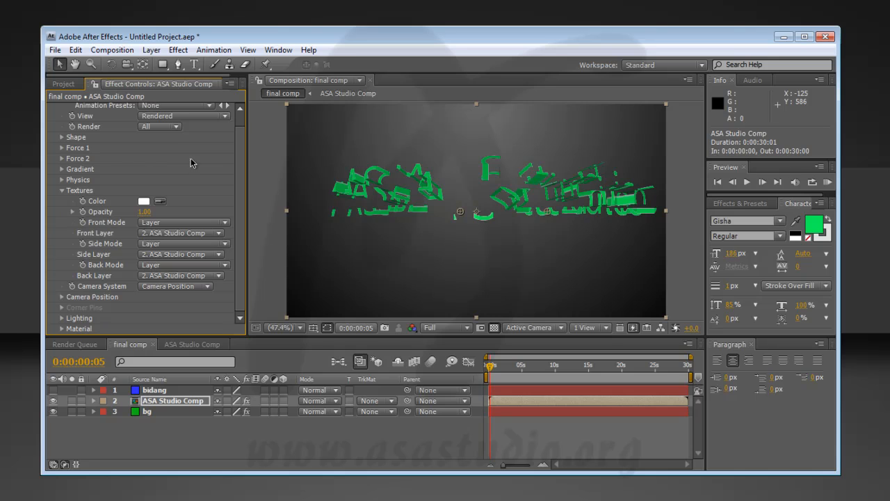
- Draw a red rectangle about 224 by 108 px as a new shape layer above the letters ASA
key(q)
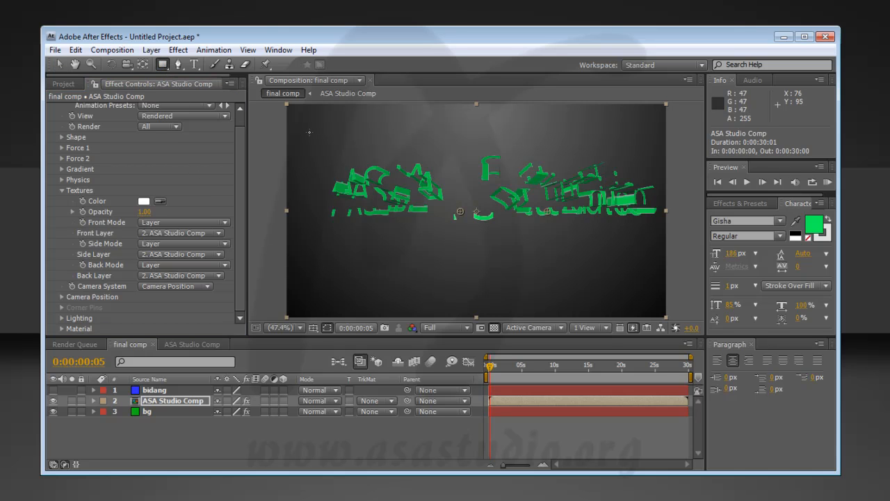
click(200, 443)
mouse_move(345, 128)
mouse_down()
mouse_move(407, 139)
mouse_move(418, 155)
mouse_move(406, 160)
mouse_up()
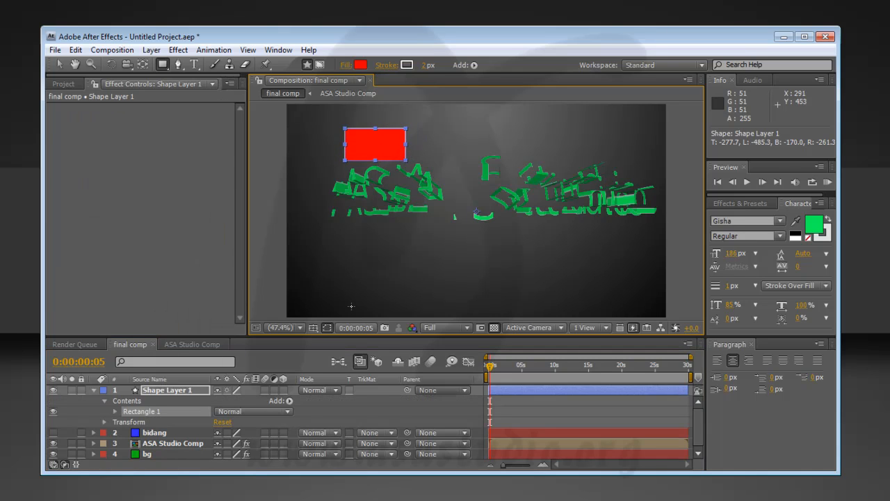
- Apply the Shatter effect to Shape Layer 1 with its view set to Rendered, and check the shattering at frame 7
click(180, 390)
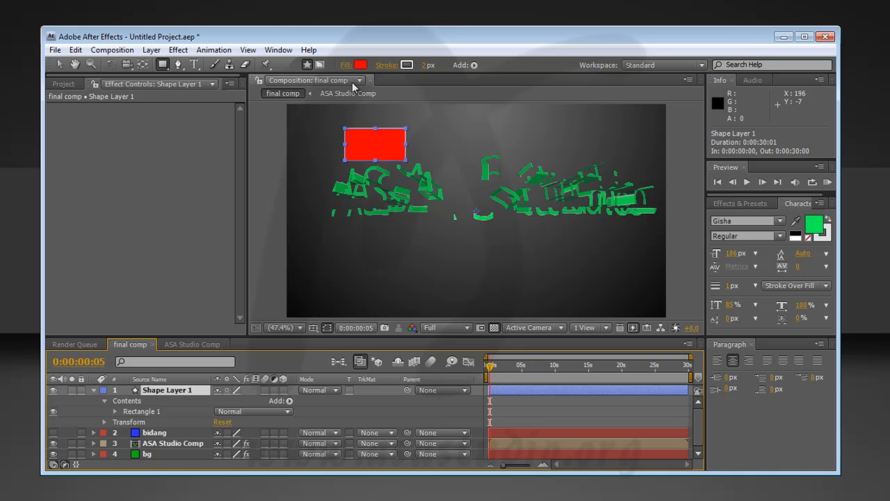
click(178, 50)
mouse_move(232, 311)
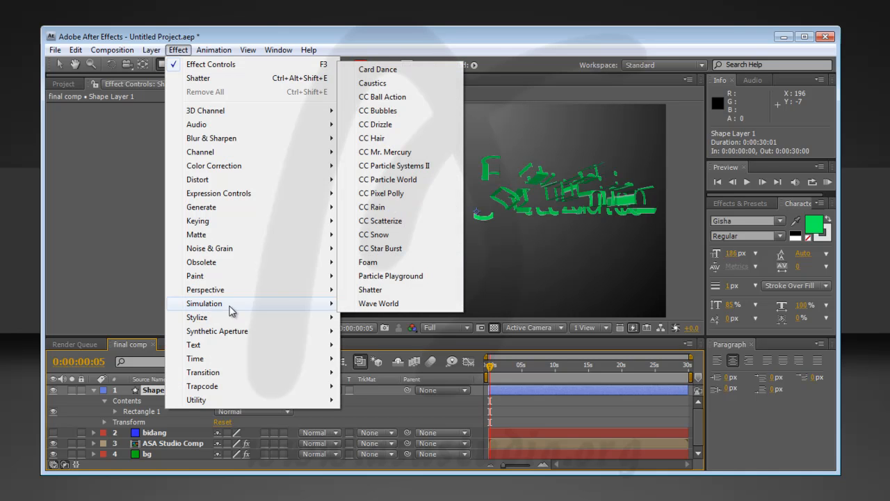
click(381, 290)
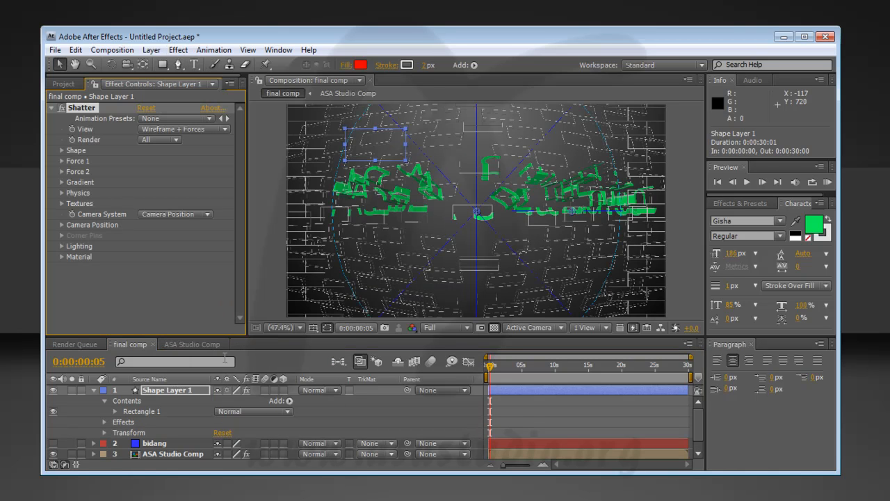
click(182, 129)
click(167, 72)
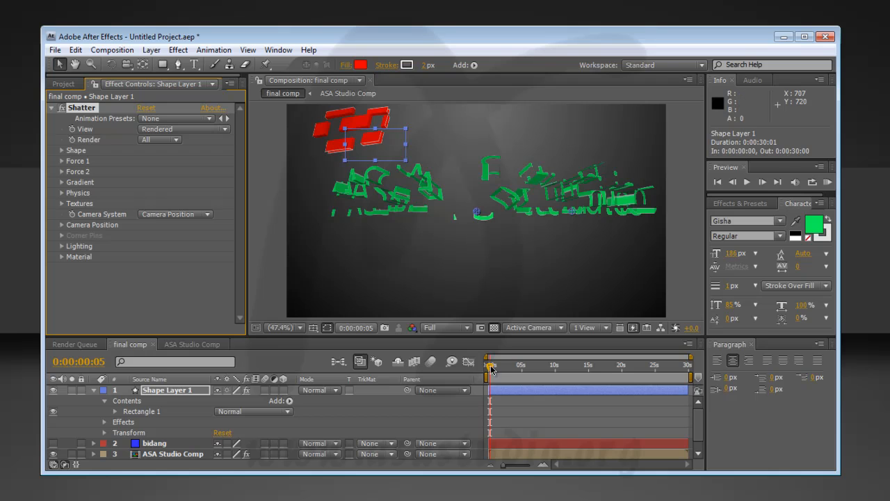
drag(490, 367, 492, 369)
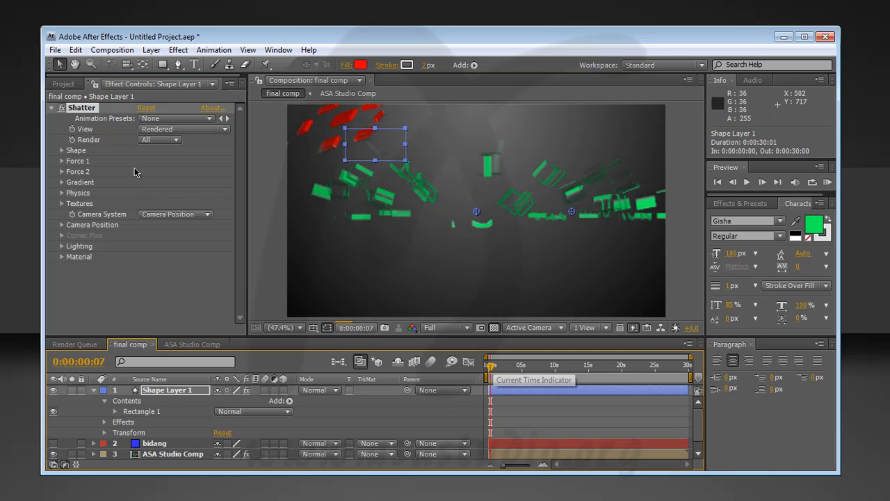
- Try an extrusion depth of 4 for Shape Layer 1's Shatter effect and settle on 2
click(61, 151)
click(146, 225)
text(4)
key(Return)
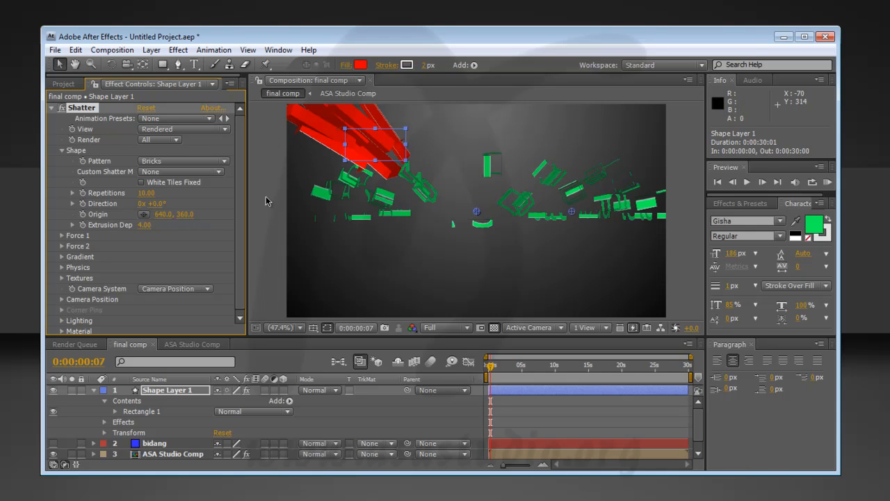
click(144, 225)
text(2)
key(Return)
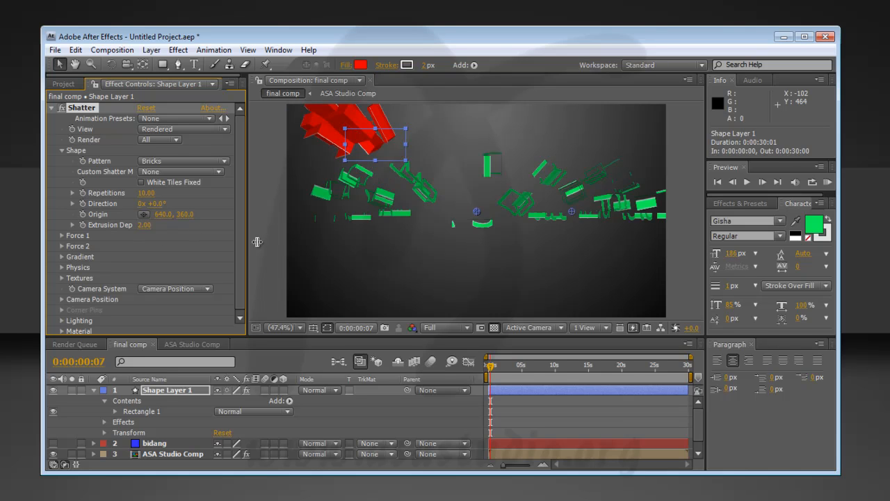
- Set Shape Layer 1's shatter pattern to Custom with Shape Layer 1 as the custom map, and return to the timeline start
scroll(244, 258, down, 1)
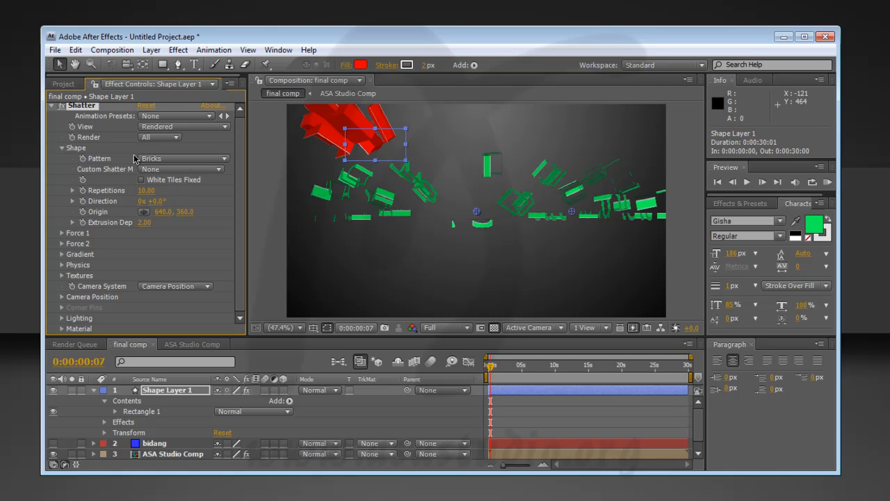
click(174, 161)
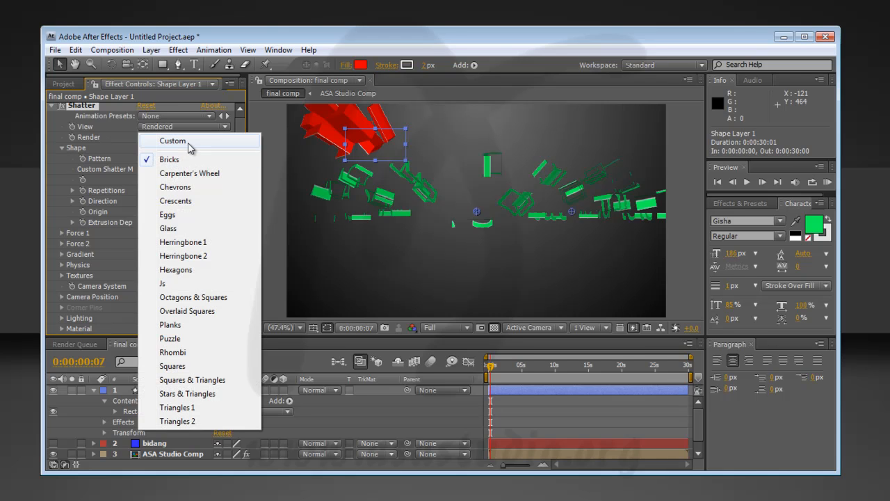
click(194, 144)
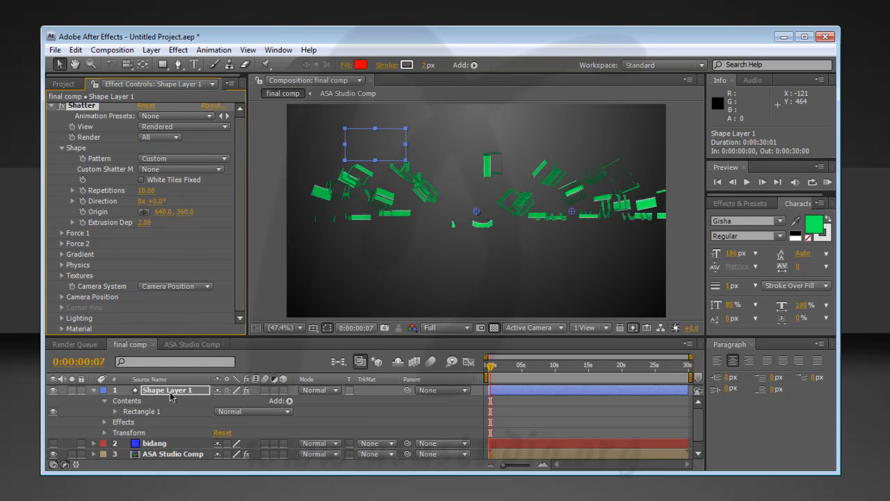
click(176, 169)
click(197, 190)
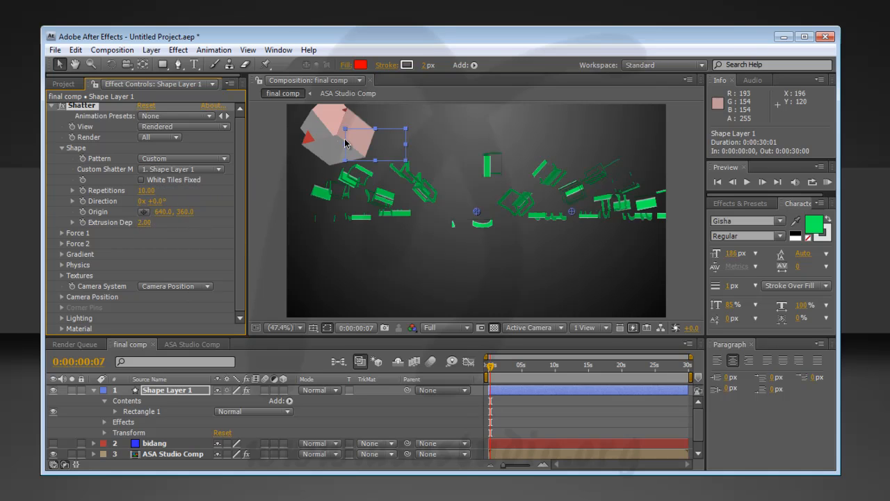
mouse_move(491, 369)
mouse_down()
mouse_move(547, 369)
mouse_move(486, 370)
mouse_up()
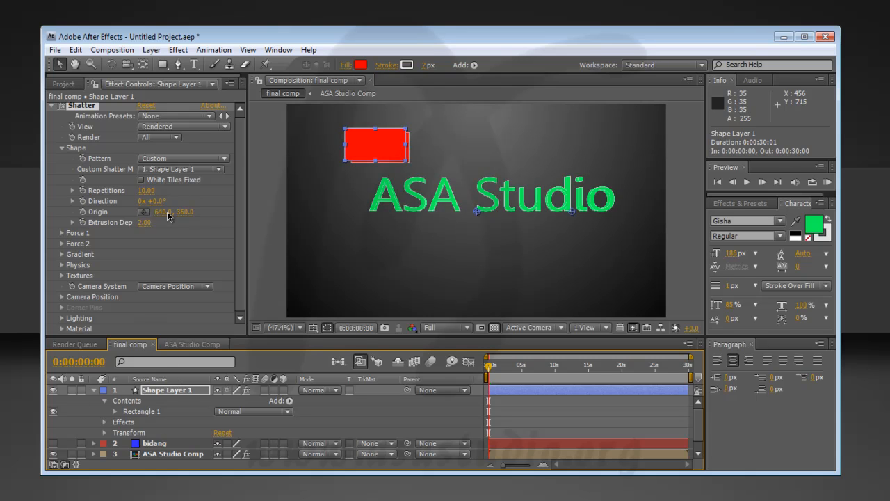
- Set Shape Layer 1's custom shatter map to ASA Studio Comp and preview the animation
click(172, 169)
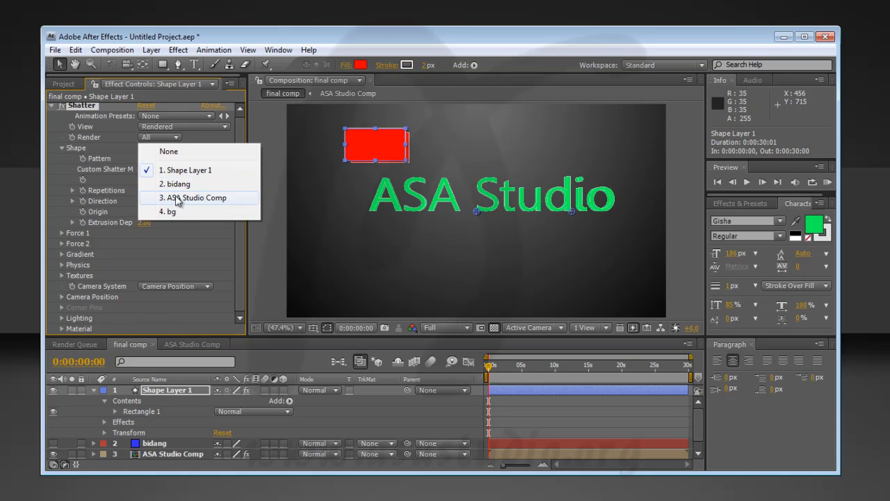
click(182, 198)
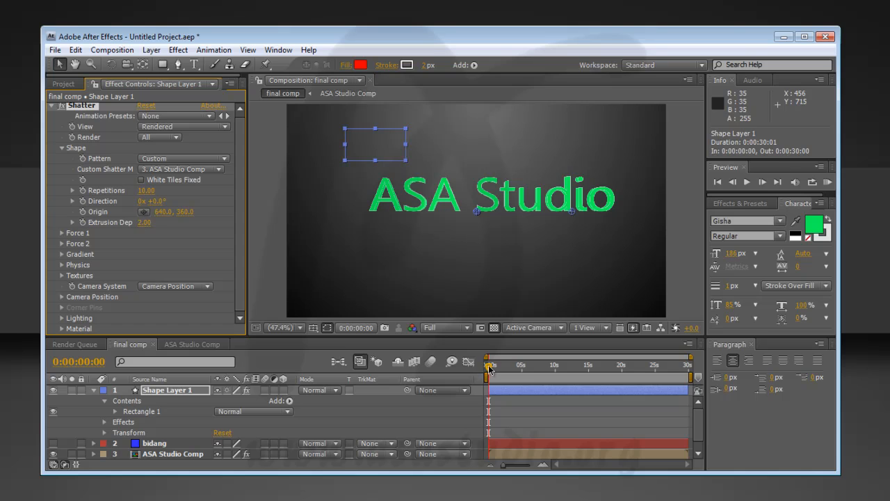
key(space)
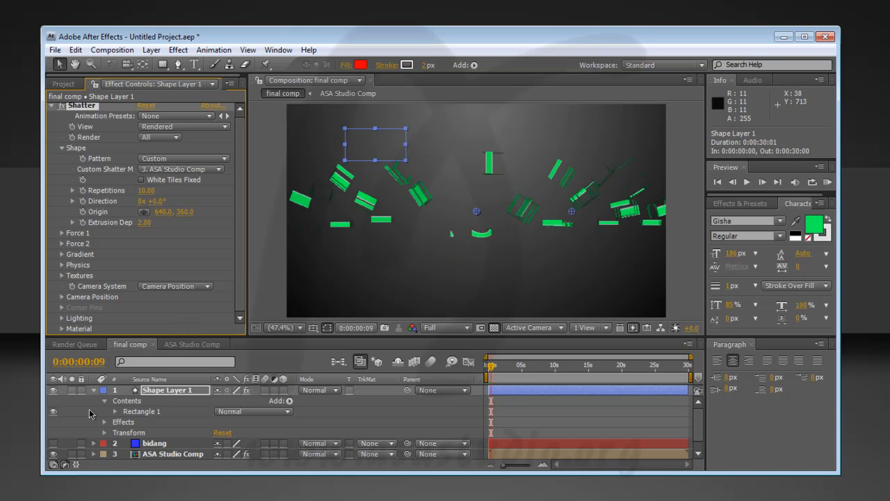
- Set the front, side and back texture layers of ASA Studio Comp's Shatter effect to None and check frame 14
click(150, 456)
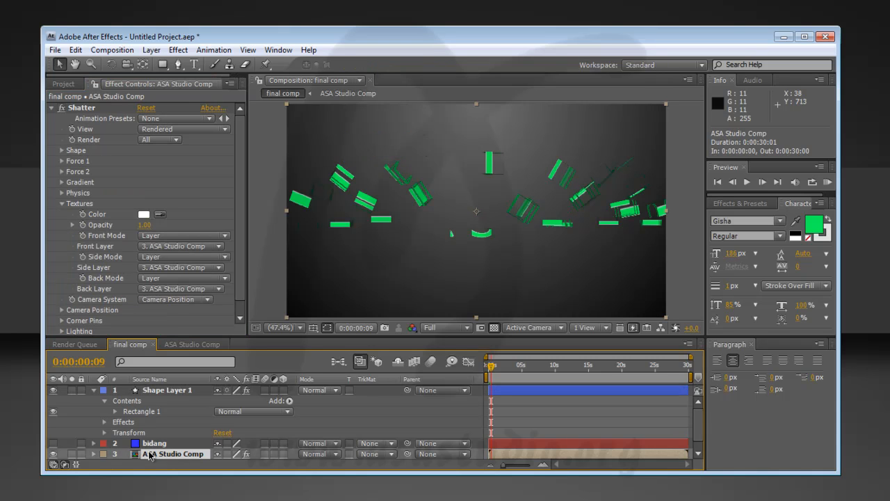
click(213, 248)
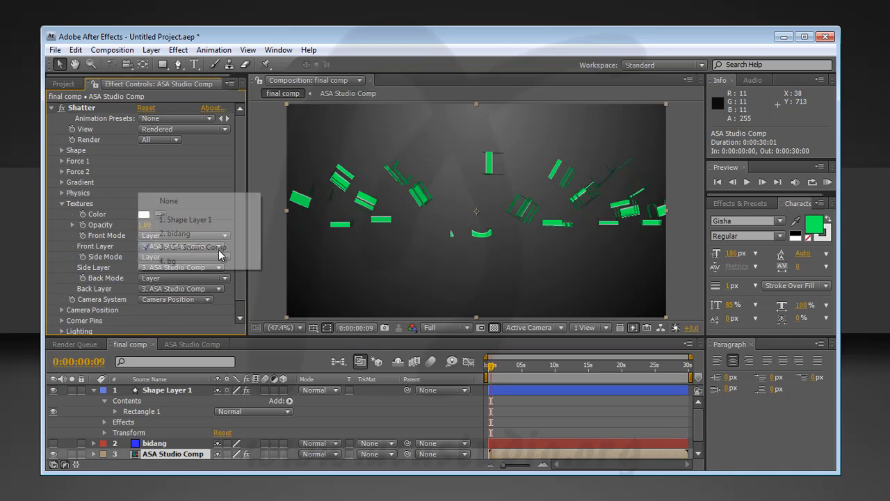
click(169, 201)
click(214, 268)
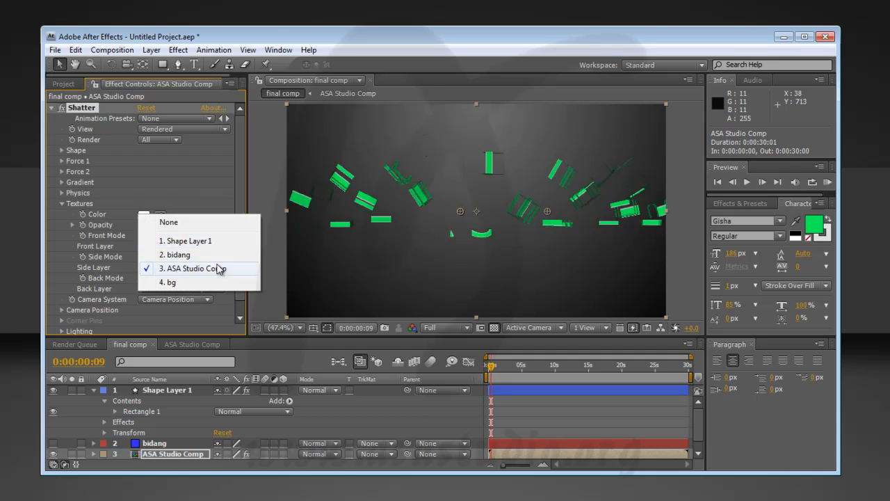
click(171, 223)
click(216, 287)
click(170, 243)
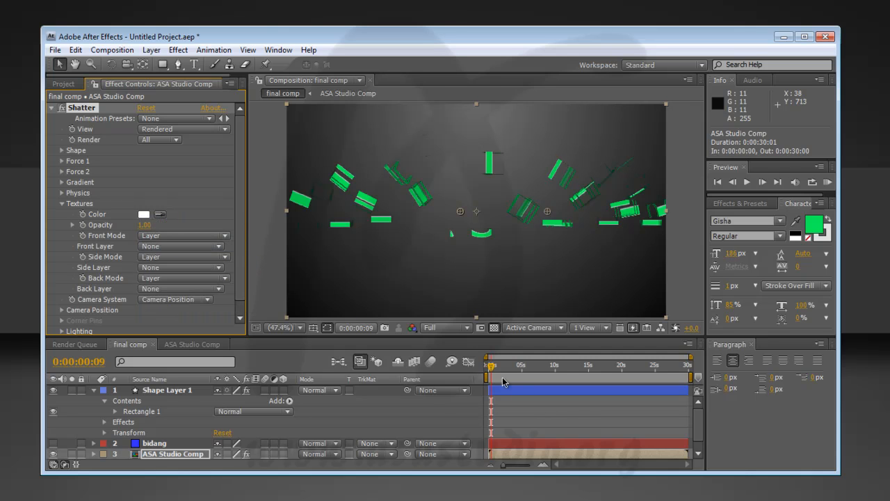
drag(493, 369, 494, 368)
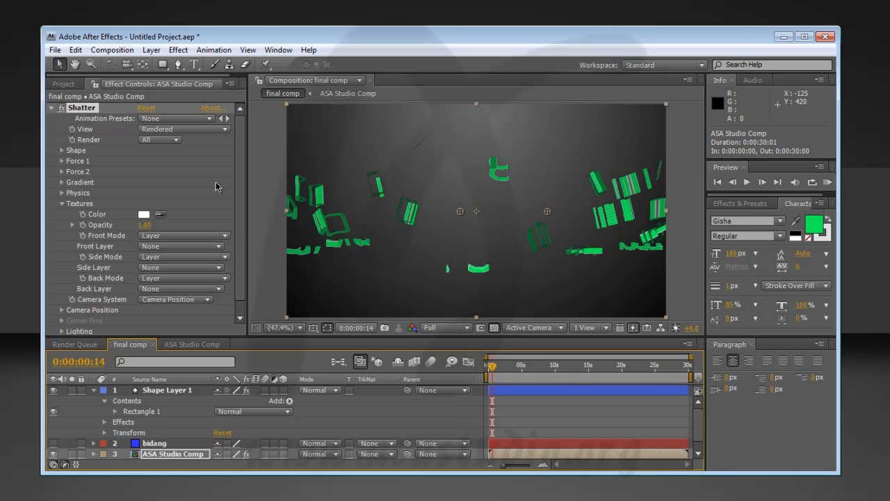
- Set ASA Studio Comp's shatter pattern to Custom with ASA Studio Comp as the map, and review the shattering up to frame 12
click(62, 150)
scroll(61, 142, down, 1)
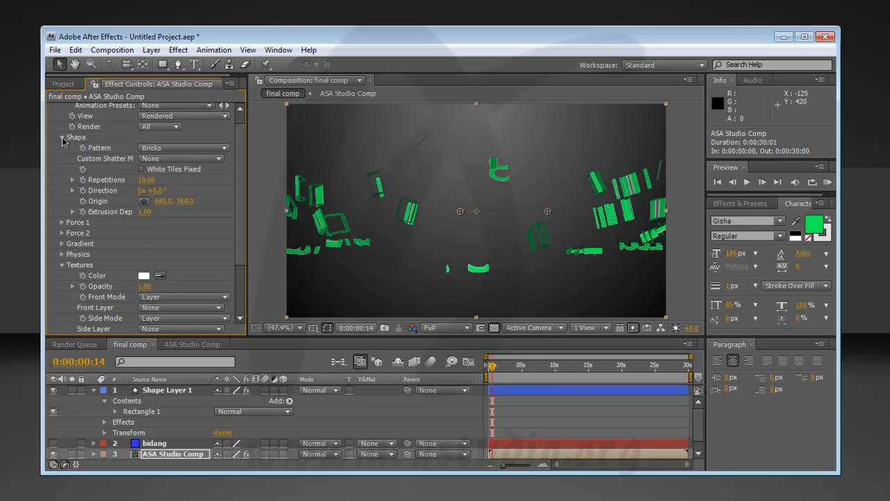
click(178, 148)
click(182, 132)
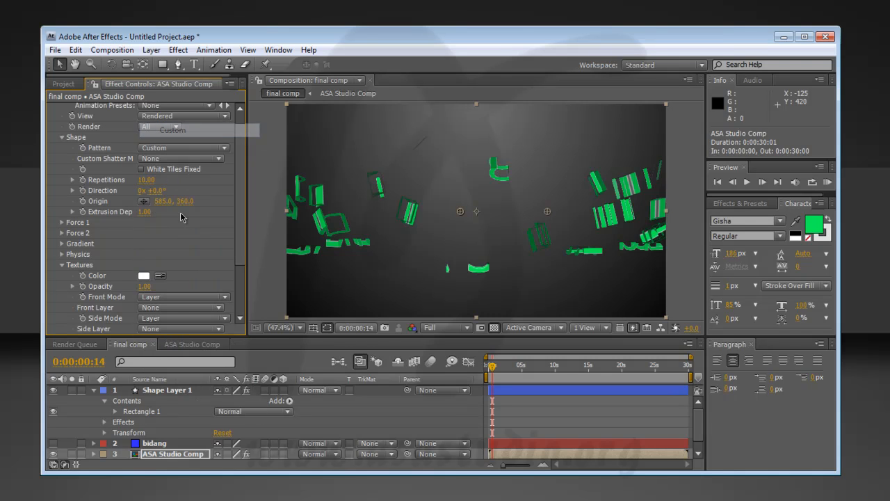
click(187, 158)
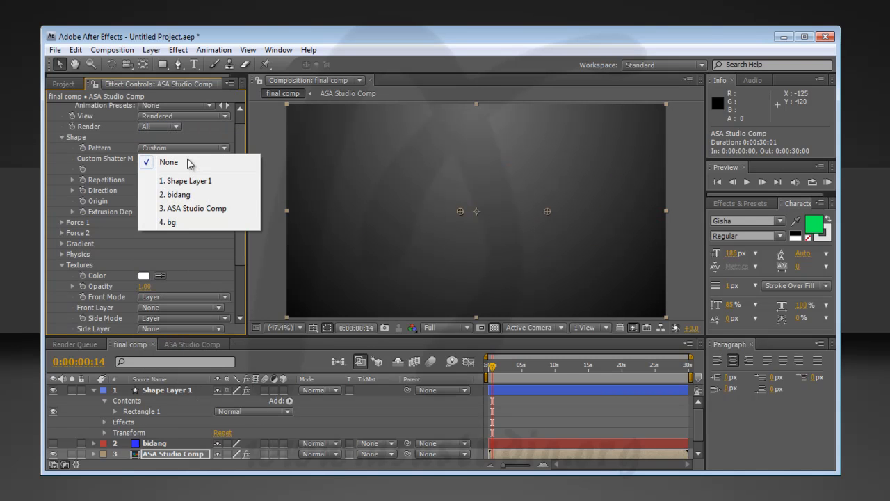
click(192, 209)
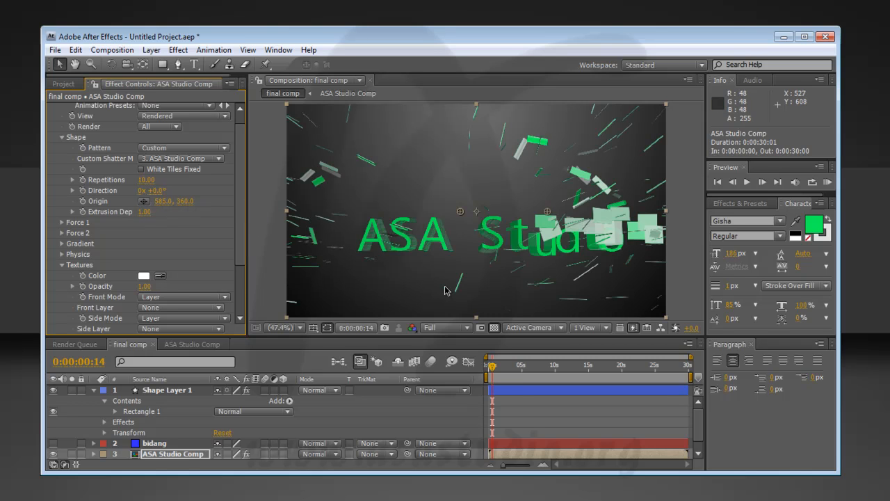
drag(491, 368, 495, 370)
drag(490, 370, 492, 370)
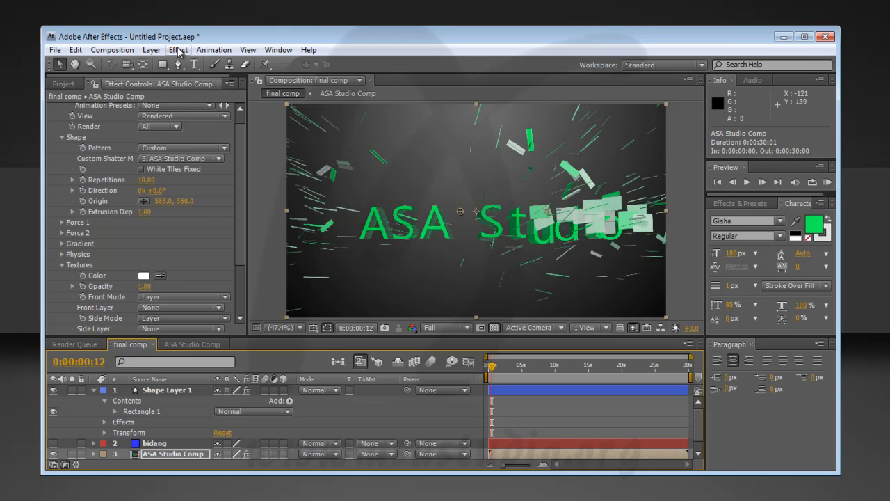
- Add a new camera with the default settings to final comp
click(151, 50)
mouse_move(168, 64)
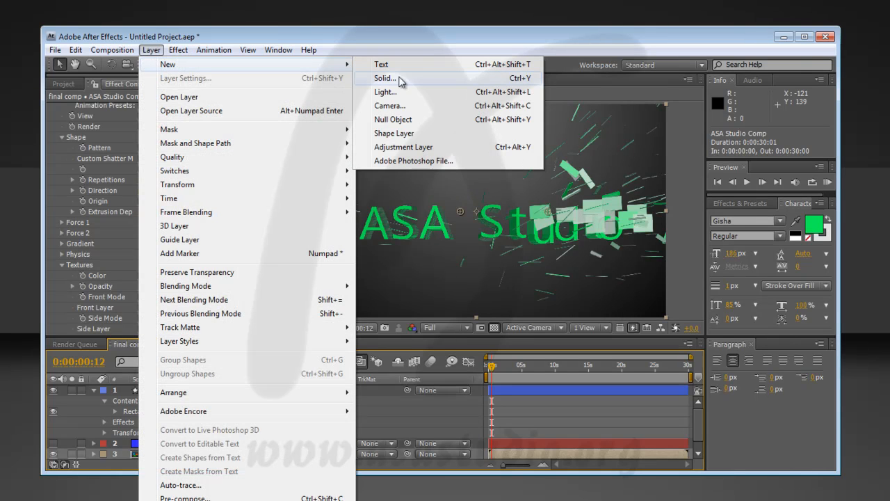
click(414, 109)
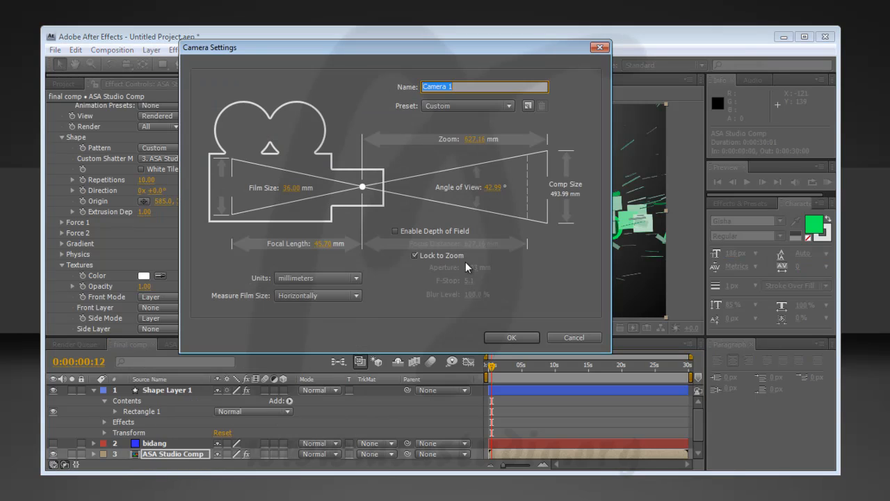
click(511, 337)
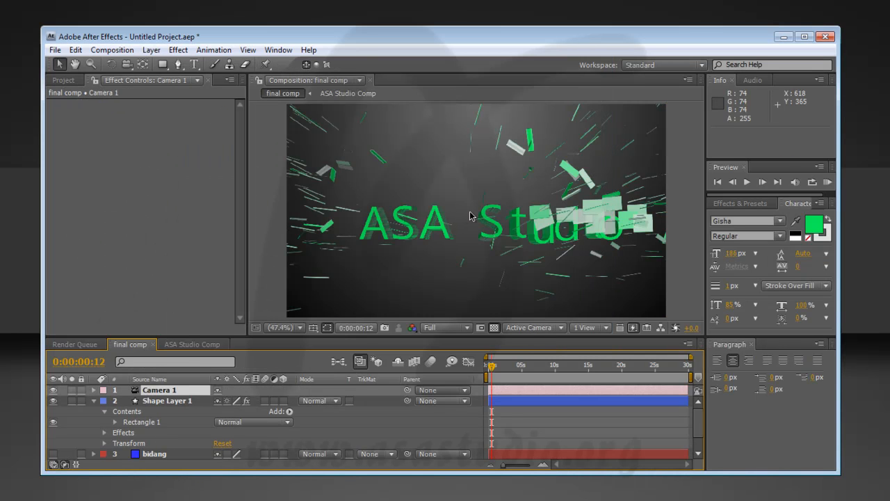
- Orbit Camera 1 around the composition with the Orbit Camera tool
click(128, 66)
click(154, 79)
click(458, 223)
drag(458, 223, 383, 327)
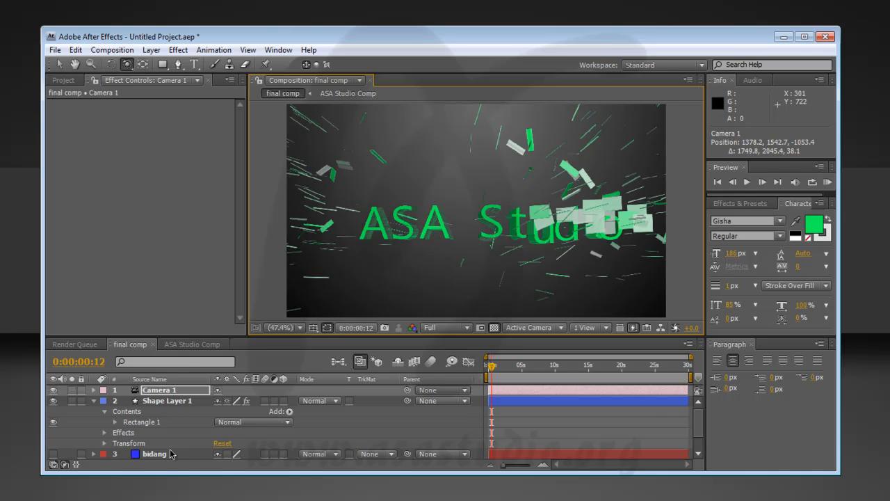
- Set the camera system of ASA Studio Comp's Shatter effect to Comp Camera and check frame 7
click(702, 422)
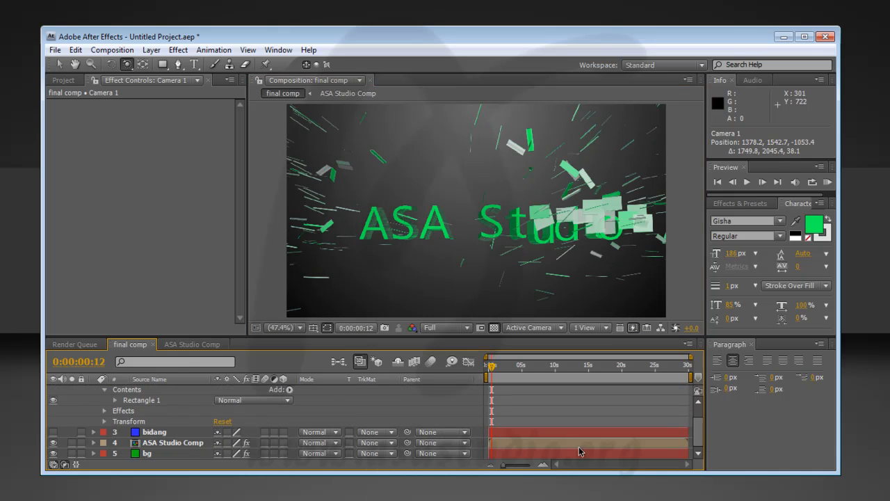
click(191, 440)
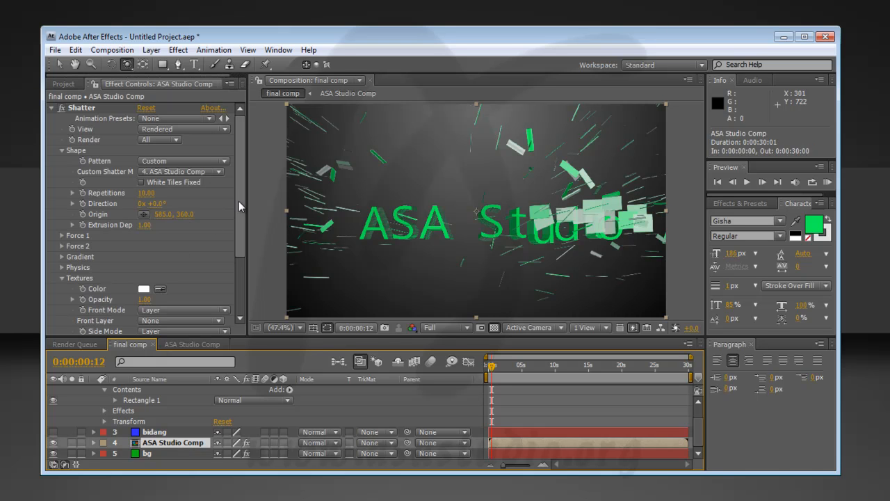
drag(240, 236, 237, 270)
scroll(127, 299, down, 1)
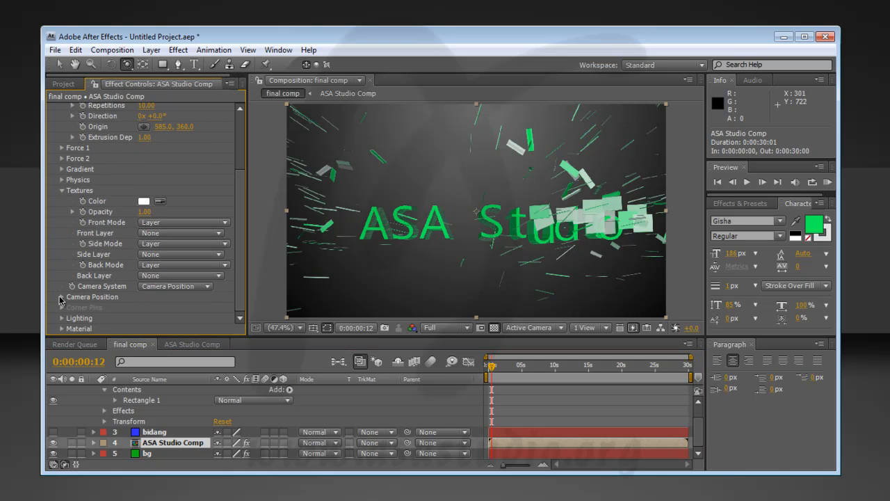
click(61, 297)
scroll(174, 250, down, 3)
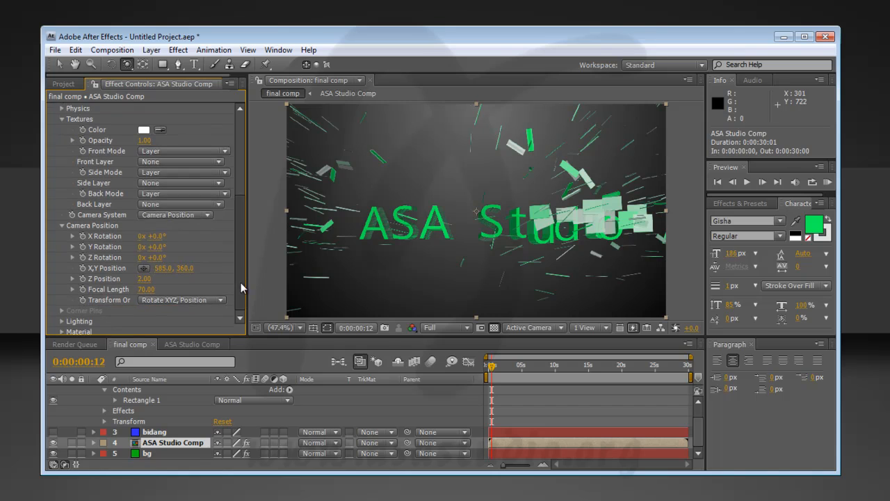
click(209, 212)
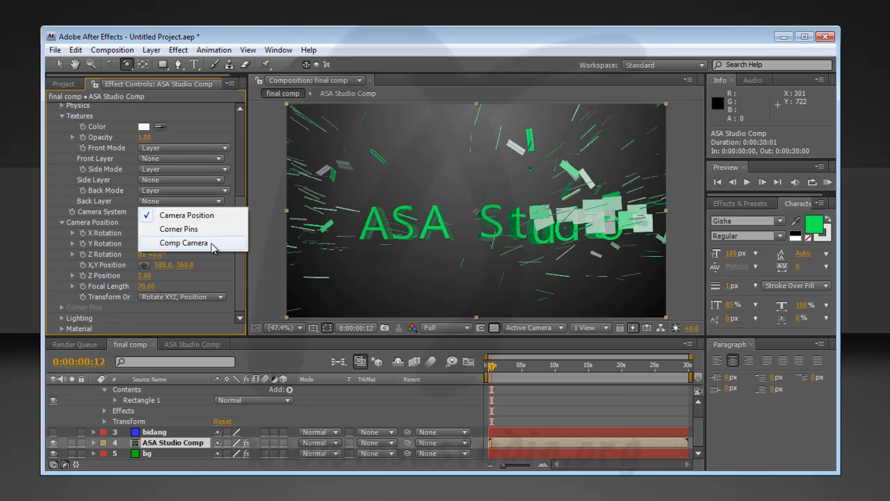
click(211, 244)
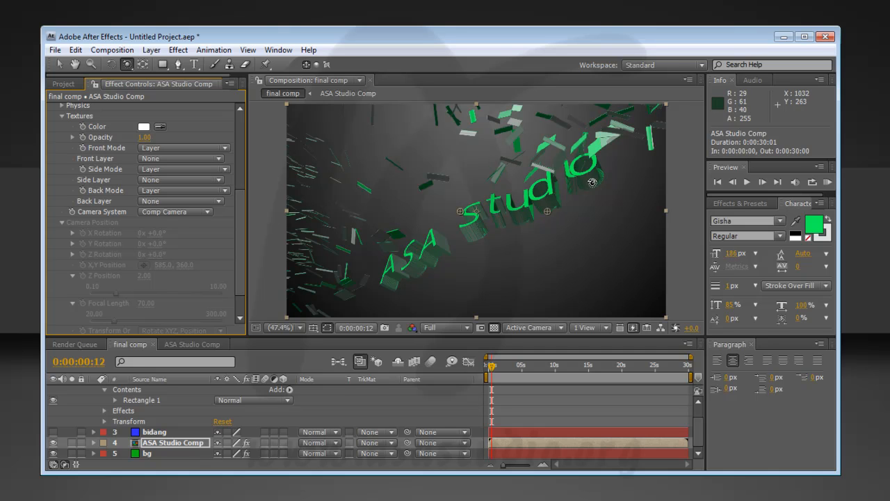
drag(492, 367, 491, 369)
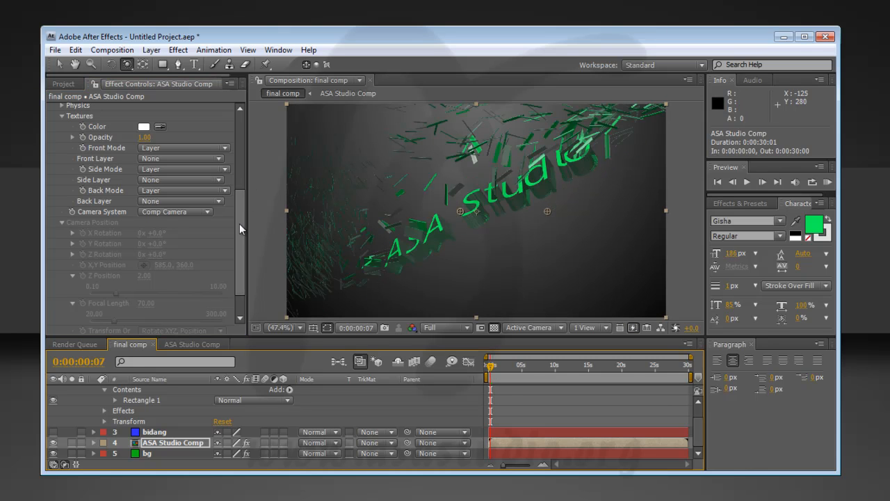
- Set the front, side and back texture layers of ASA Studio Comp's Shatter effect to bidang
drag(239, 220, 232, 204)
click(184, 194)
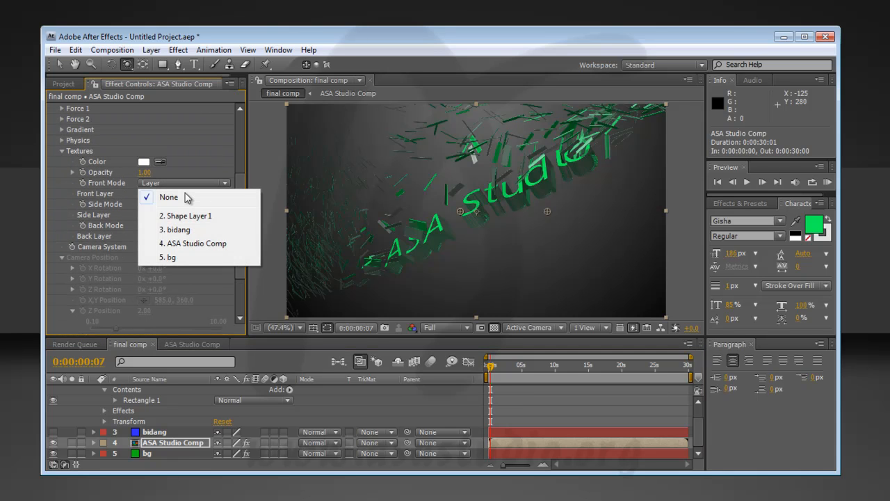
click(184, 229)
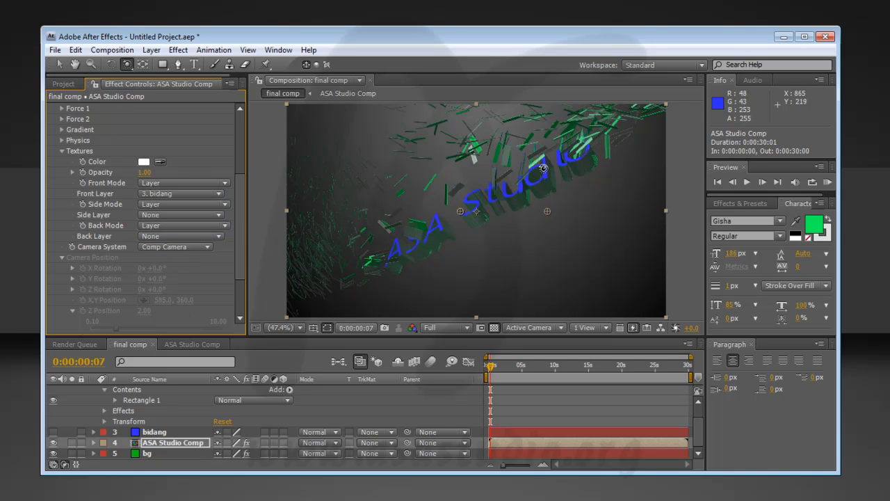
click(183, 213)
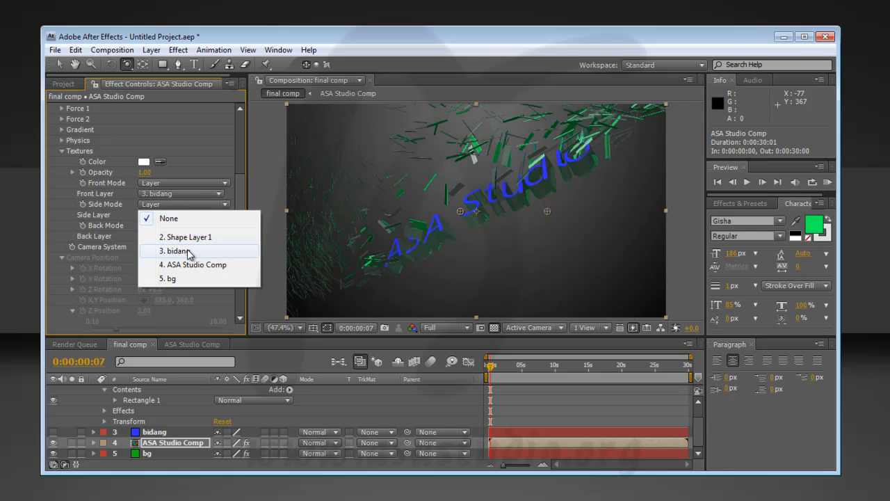
click(187, 250)
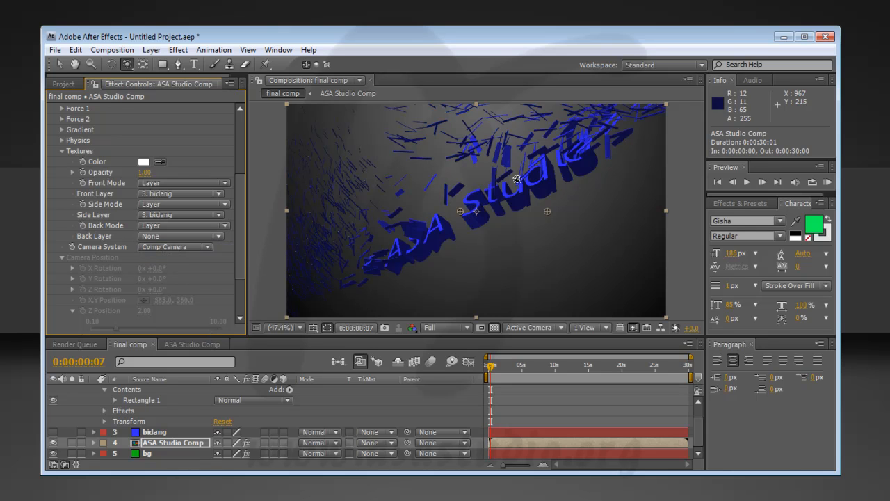
click(169, 237)
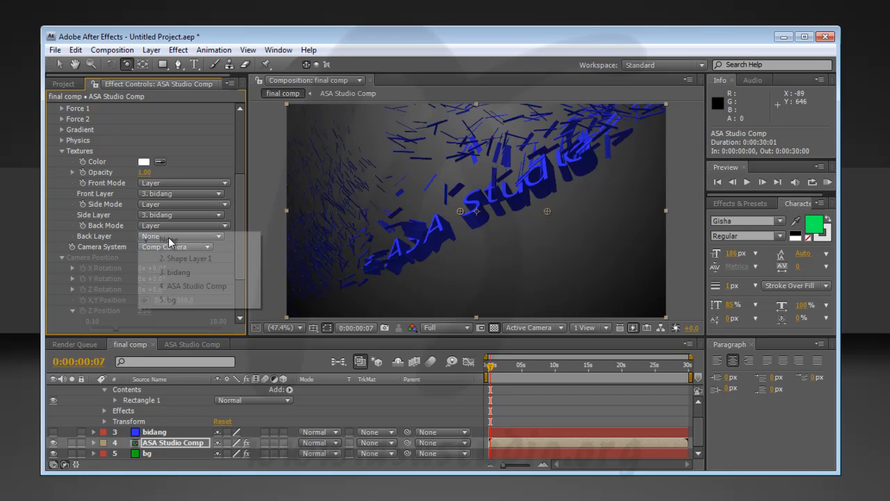
click(186, 272)
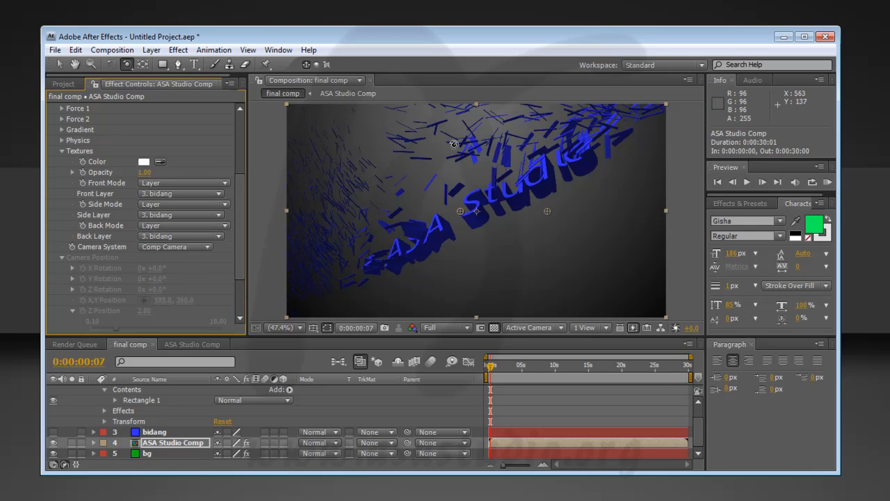
- Review the shattering over the first two seconds of final comp and return to frame 0
click(500, 365)
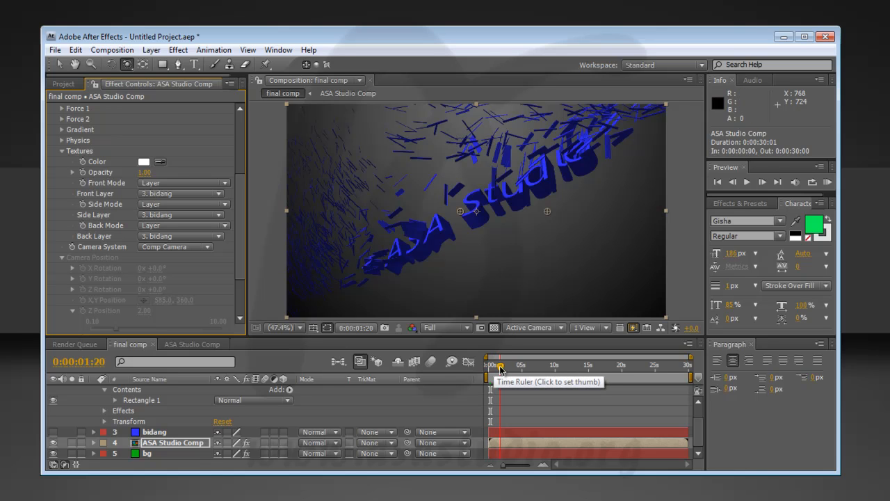
click(494, 371)
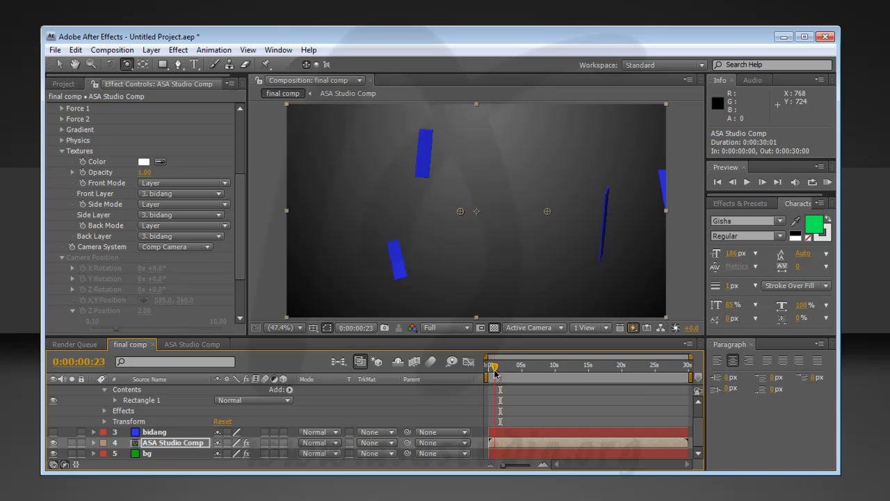
click(491, 368)
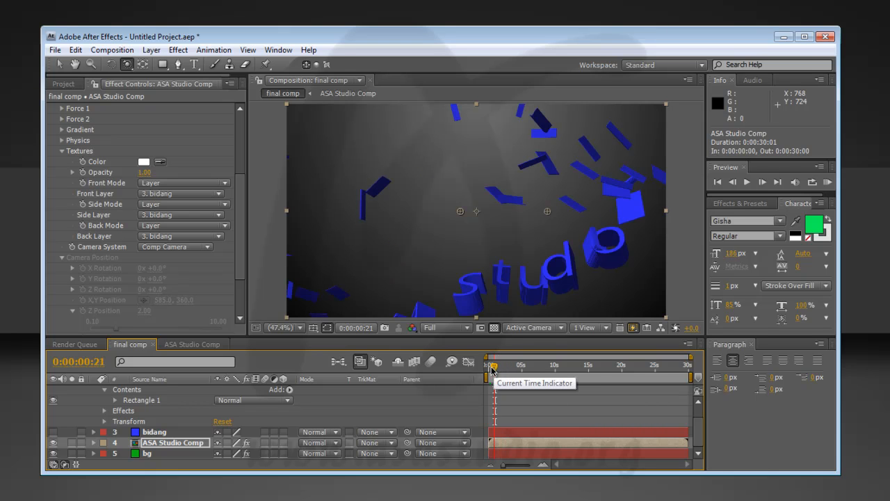
drag(491, 369, 486, 372)
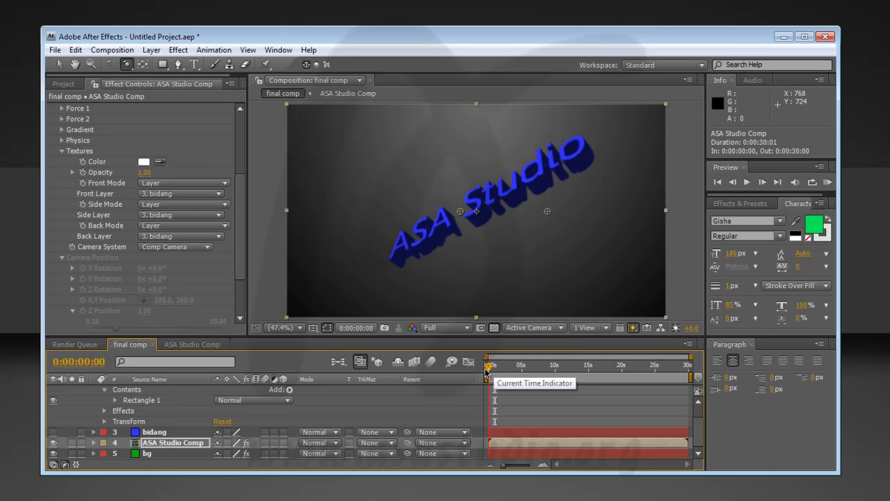
drag(489, 369, 492, 370)
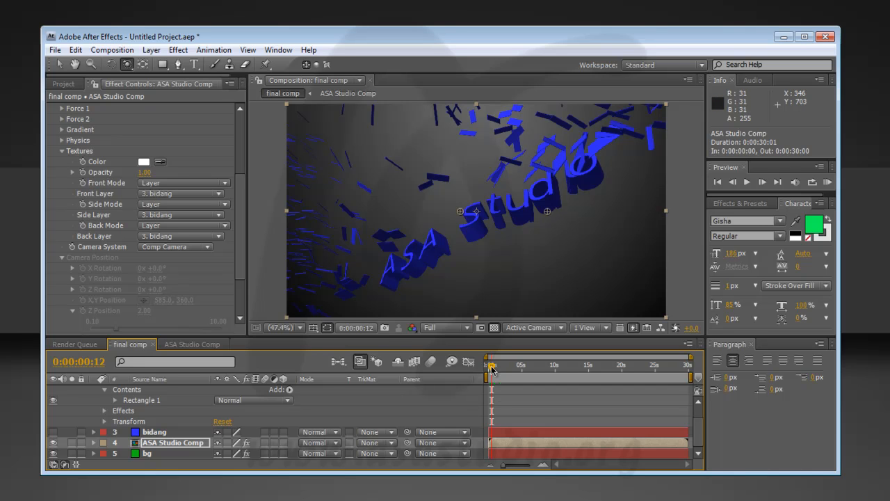
click(61, 153)
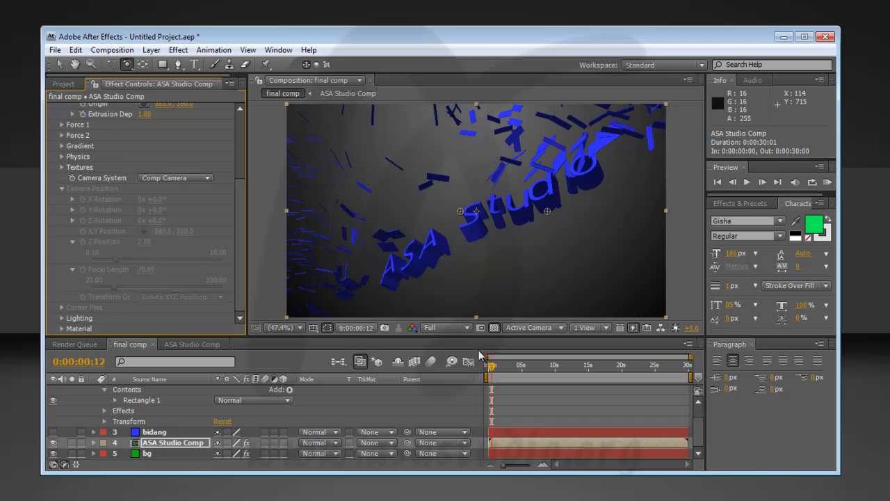
drag(491, 368, 486, 367)
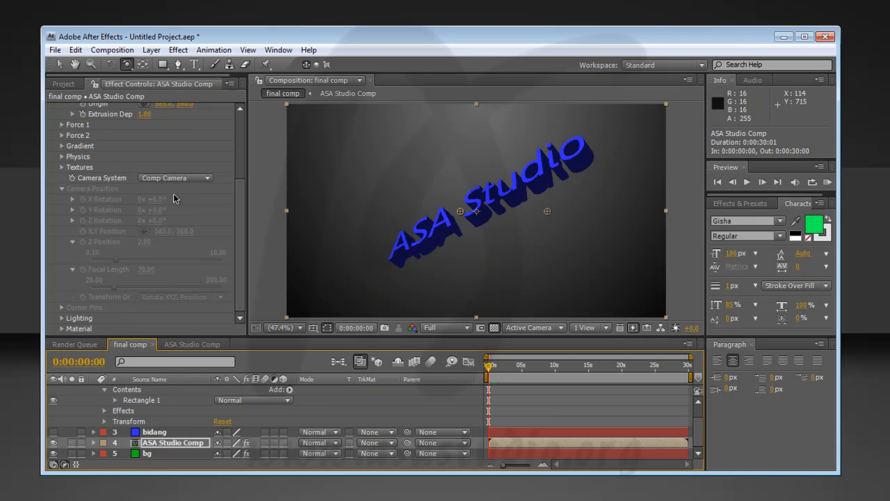
- Set the Force 1 strength of ASA Studio Comp's Shatter effect to 0 and check the start of the animation
click(62, 168)
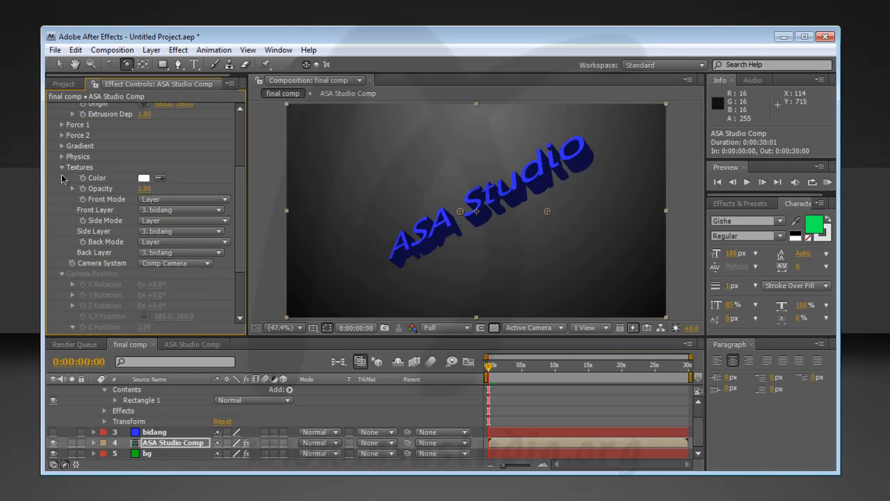
click(62, 167)
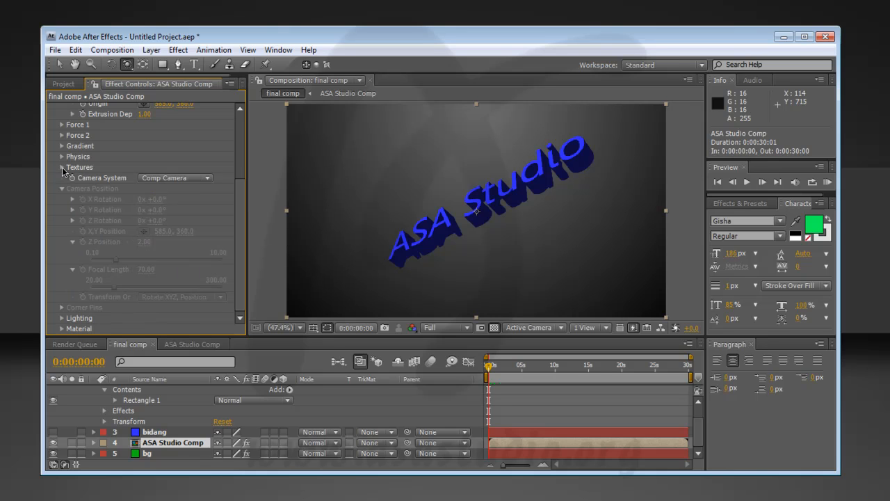
click(62, 188)
drag(238, 220, 242, 193)
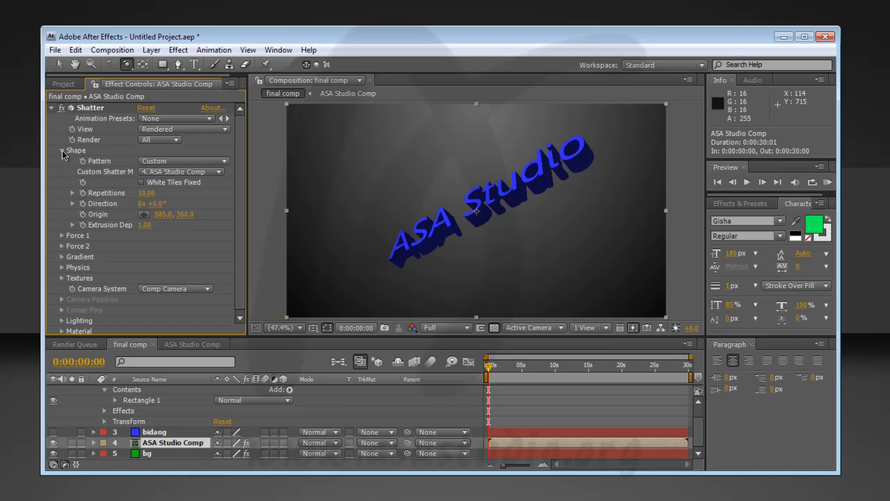
click(62, 150)
click(62, 161)
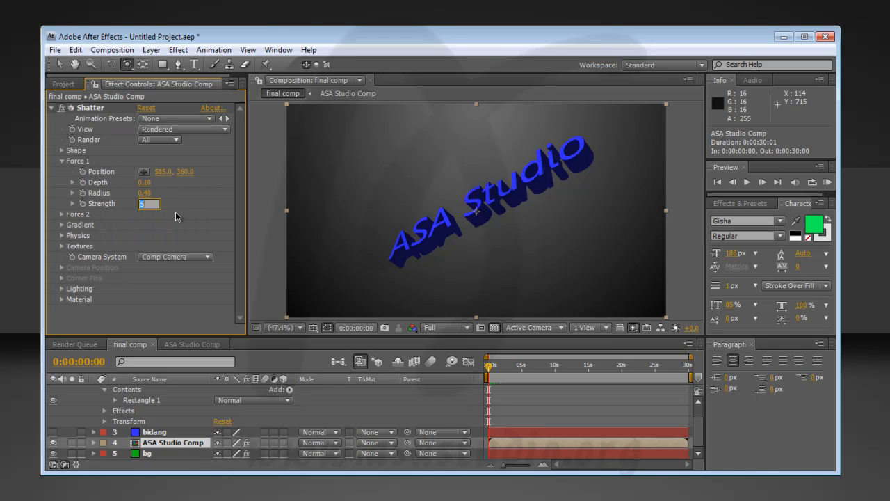
text(0)
key(Return)
mouse_move(489, 369)
mouse_down()
mouse_move(506, 370)
mouse_move(480, 362)
mouse_up()
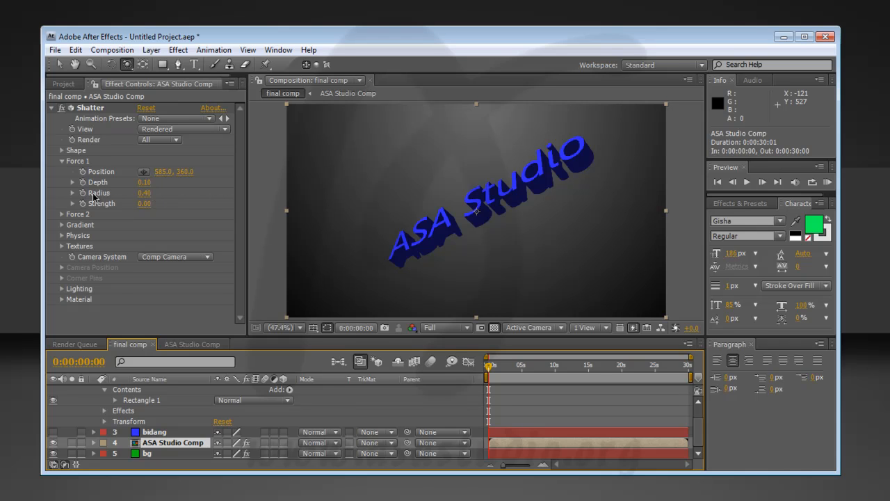
- Set the Force 2 strength of ASA Studio Comp's Shatter effect to 0 and check the opening frames
click(62, 214)
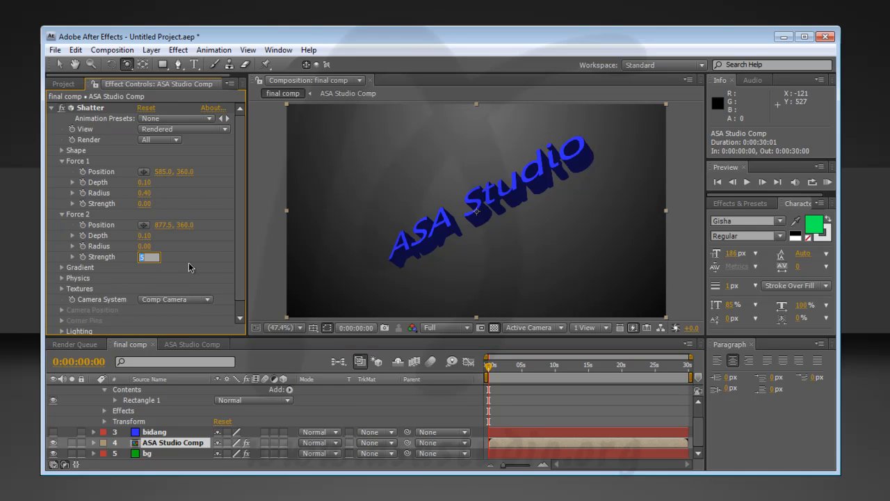
text(0)
key(Return)
mouse_move(493, 372)
mouse_down()
mouse_move(508, 372)
mouse_move(487, 372)
mouse_up()
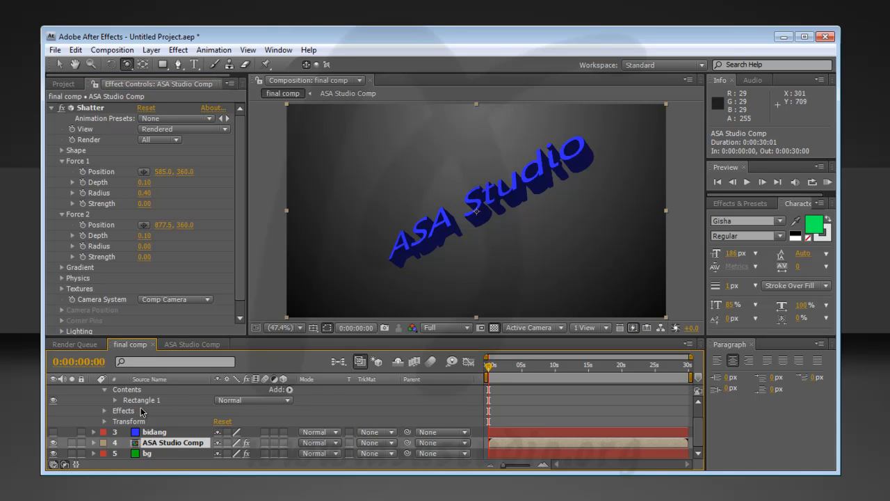
- Reset Camera 1's transform and collapse Shape Layer 1's properties in final comp
drag(697, 433, 698, 407)
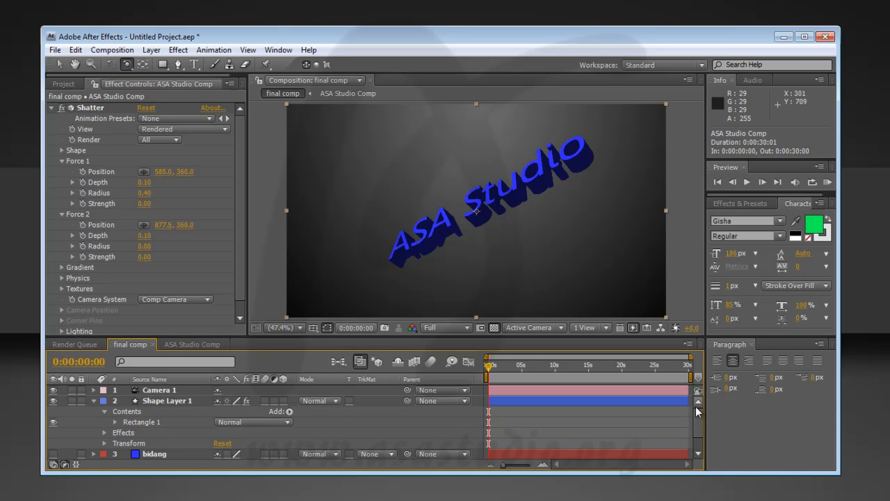
click(94, 390)
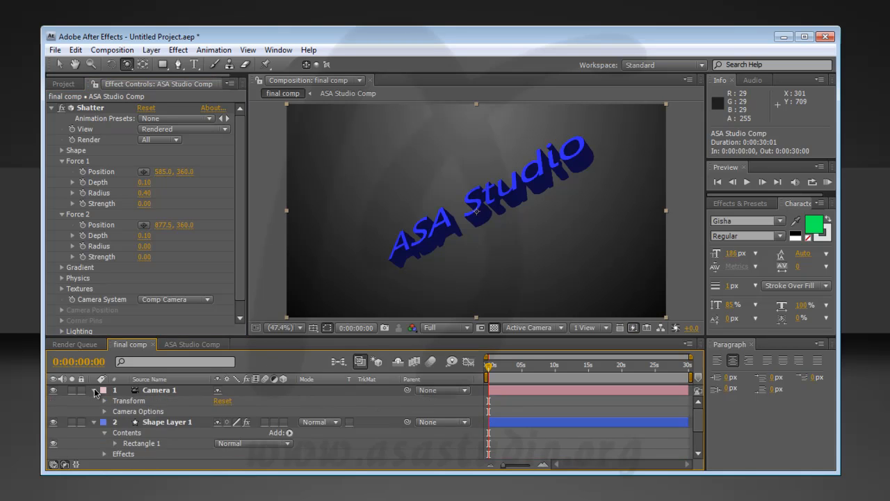
click(222, 401)
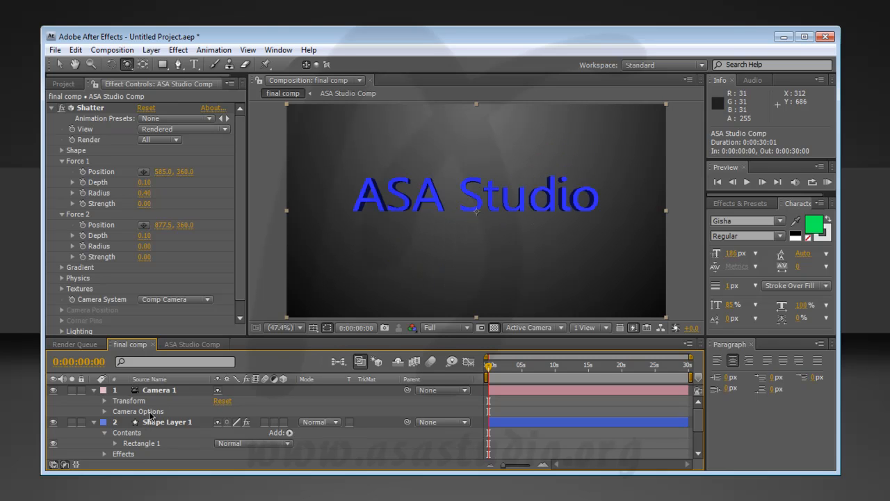
click(95, 421)
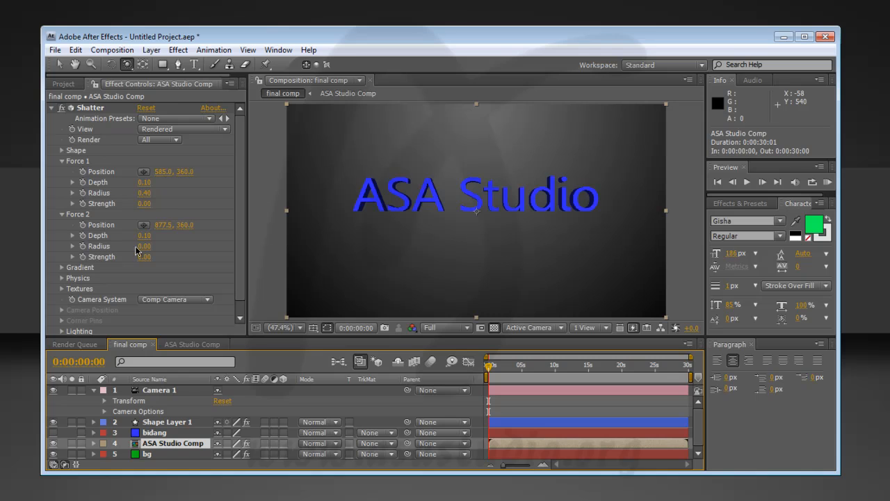
- Set the Force 1 radius of ASA Studio Comp's Shatter effect to 0 and check the first frames
click(147, 193)
text(0)
key(Return)
mouse_move(491, 371)
mouse_down()
mouse_move(544, 371)
mouse_move(563, 388)
mouse_move(603, 369)
mouse_move(478, 367)
mouse_up()
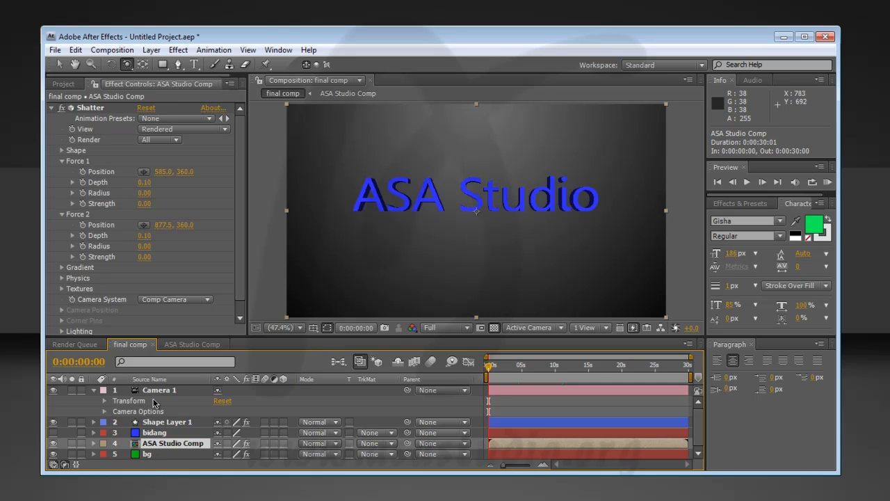
- Create a new composition named shatter map, keeping the 1280 x 720 size, 25 fps and 0:00:30:01 duration
click(154, 422)
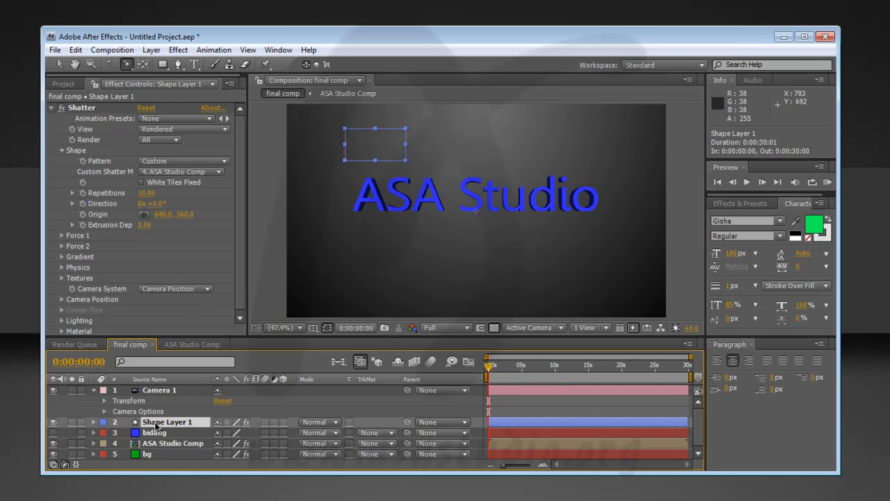
click(62, 83)
click(85, 330)
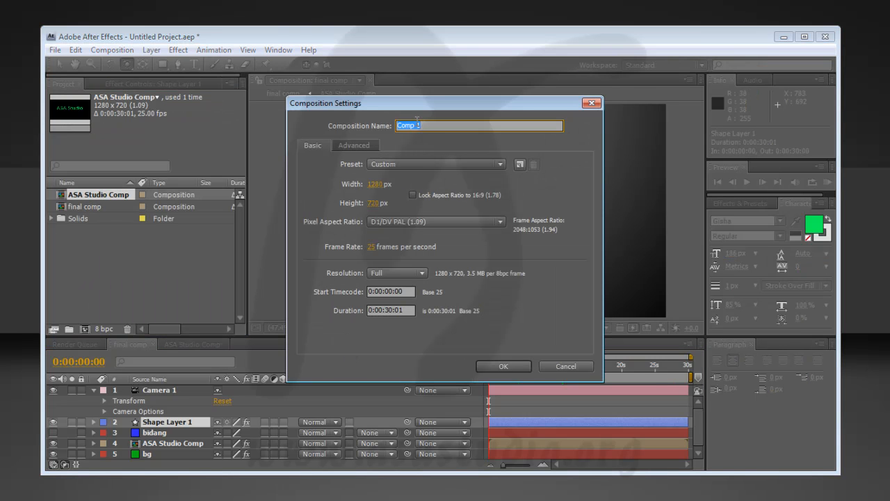
text(map)
key(Return)
- Draw a rectangle about 171 x 160 px near the upper-left corner of shatter map, with red FF0000 fill and stroke
click(164, 65)
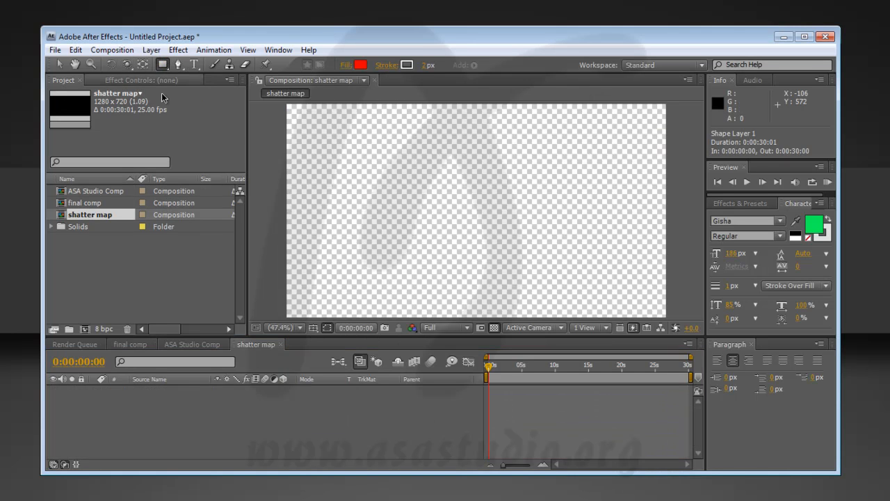
click(406, 65)
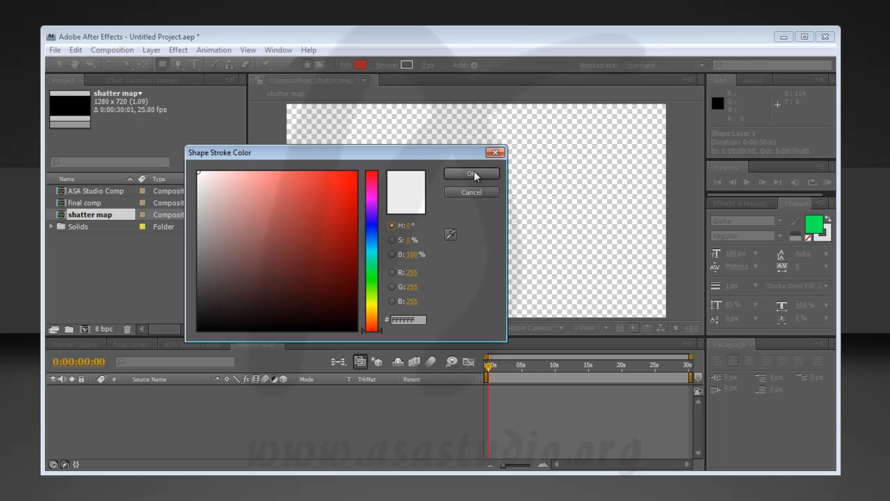
click(497, 154)
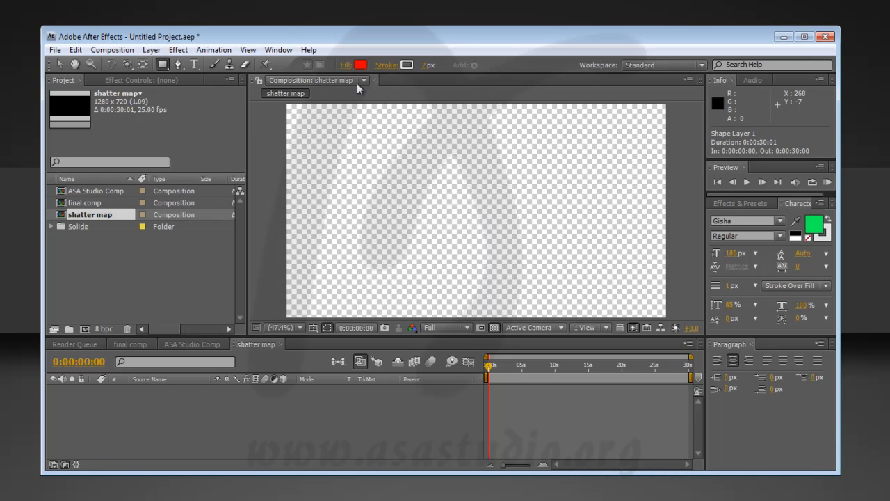
click(407, 65)
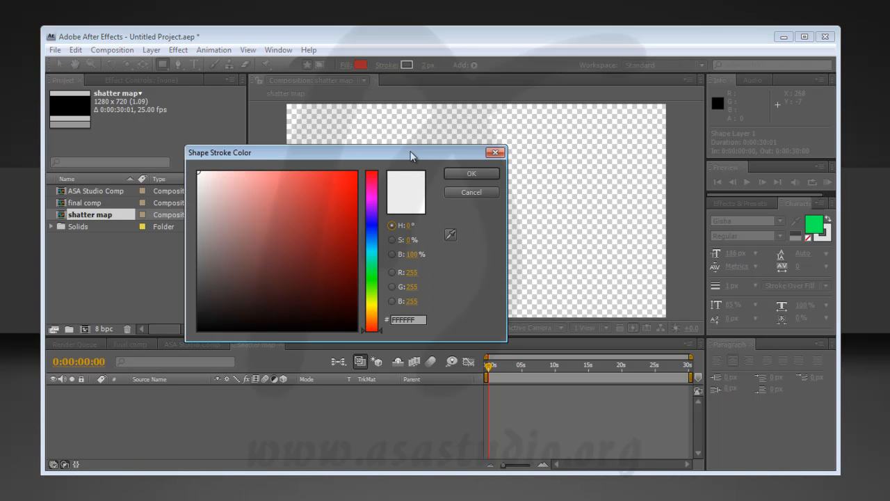
click(357, 180)
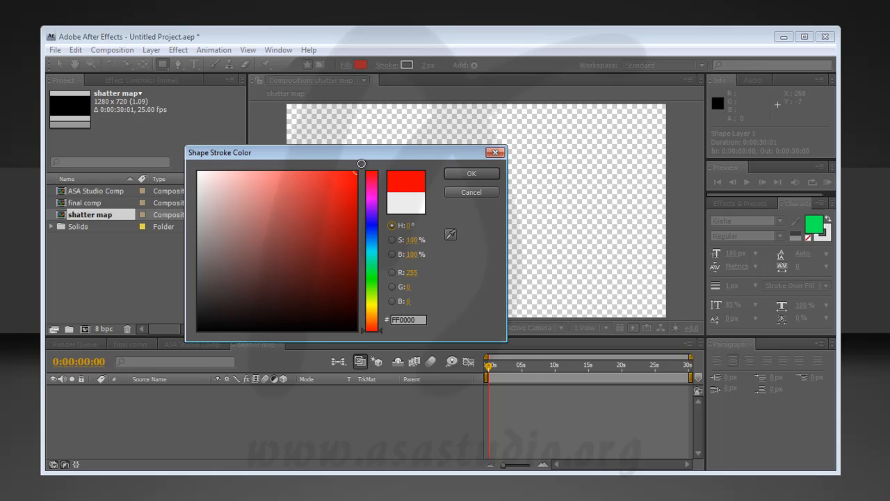
click(471, 173)
click(361, 66)
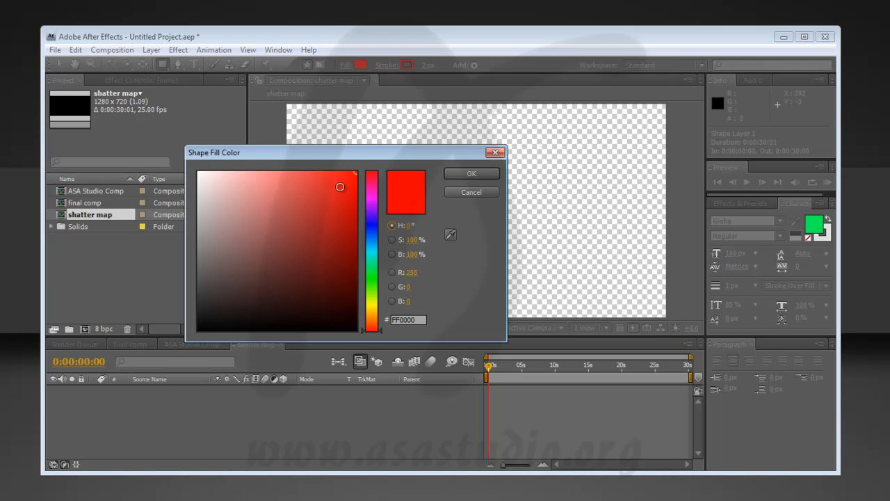
click(469, 175)
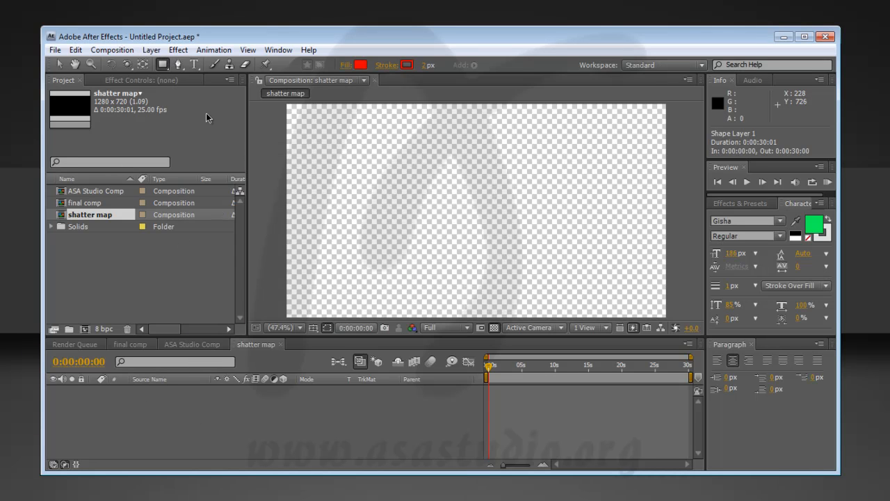
drag(292, 115, 339, 163)
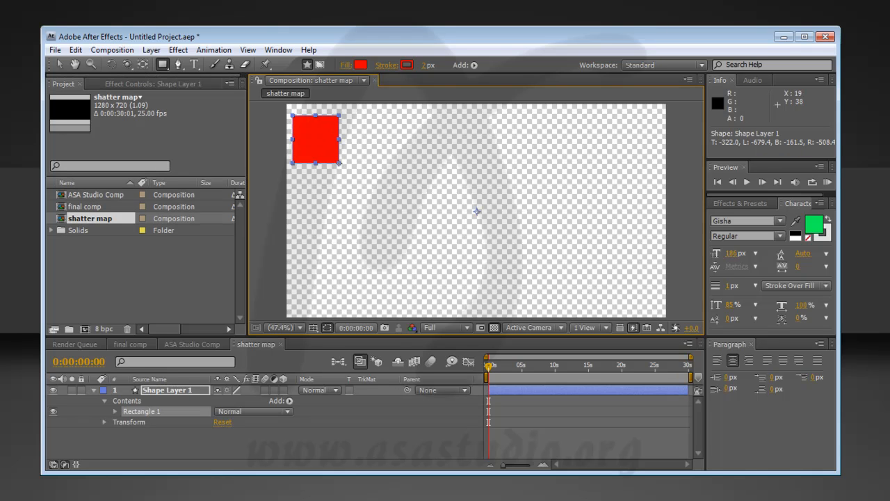
- Change the rectangle's fill to magenta FF00FC and sample that color for its stroke
click(359, 65)
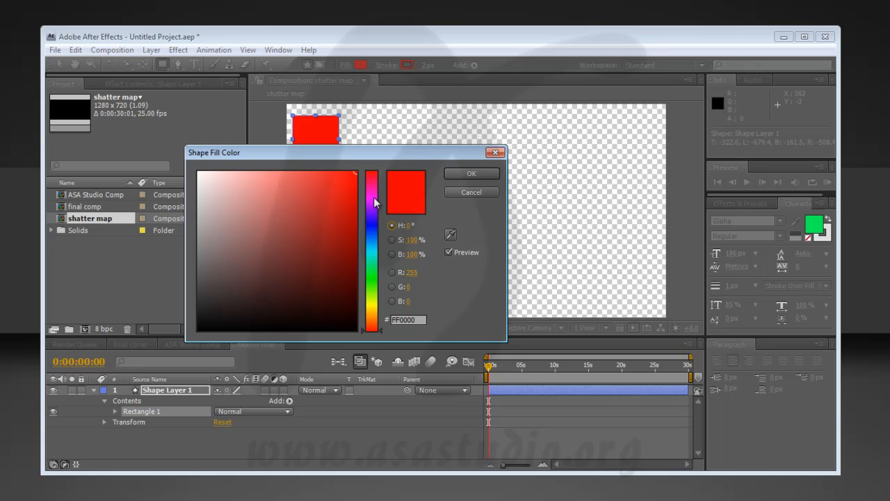
click(374, 198)
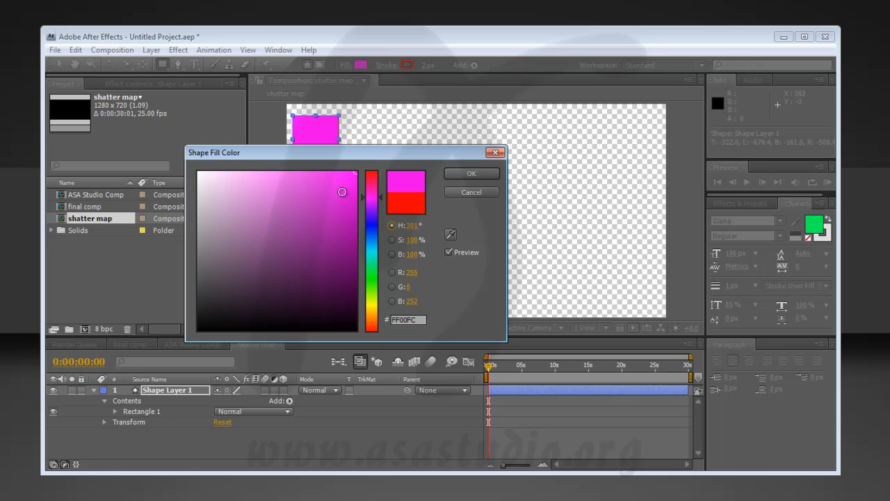
click(470, 174)
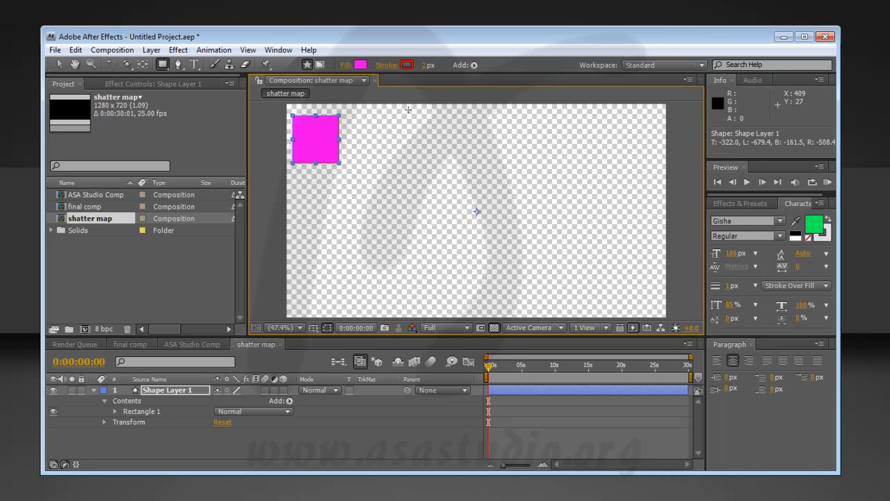
click(407, 65)
click(451, 235)
click(322, 126)
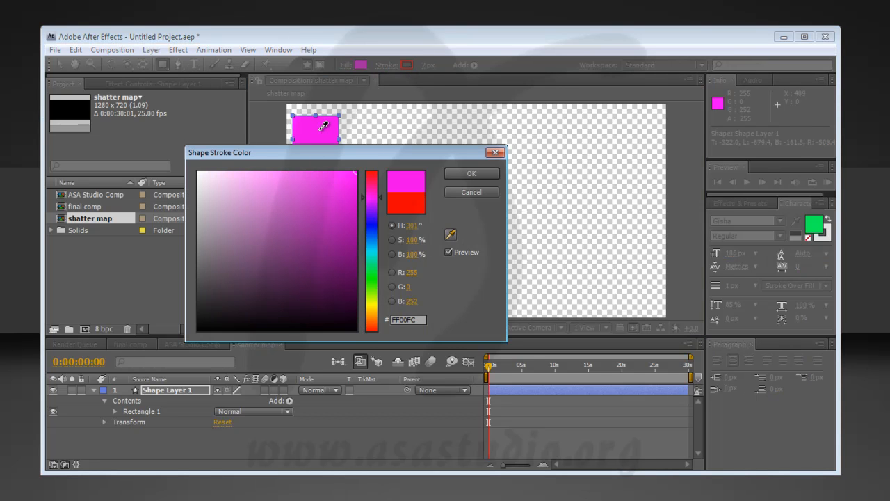
click(473, 170)
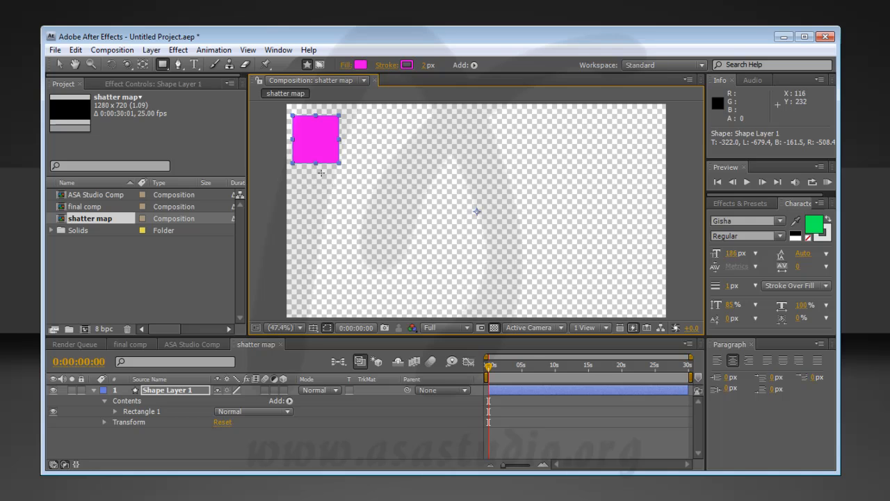
- Draw a second magenta rectangle about 259 x 247 px on its own new shape layer, to the right of the first one
mouse_move(314, 189)
mouse_down()
mouse_move(339, 203)
mouse_move(381, 264)
mouse_move(367, 250)
mouse_move(387, 247)
mouse_move(362, 238)
mouse_up()
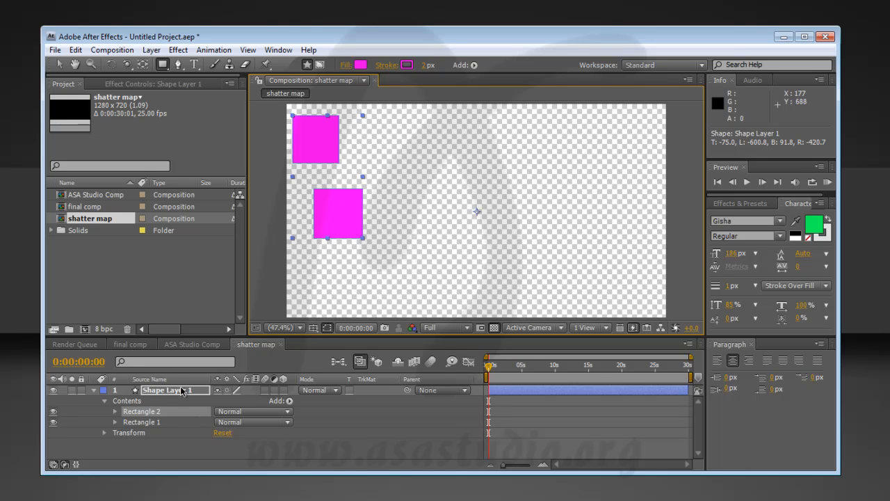
key(ctrl+z)
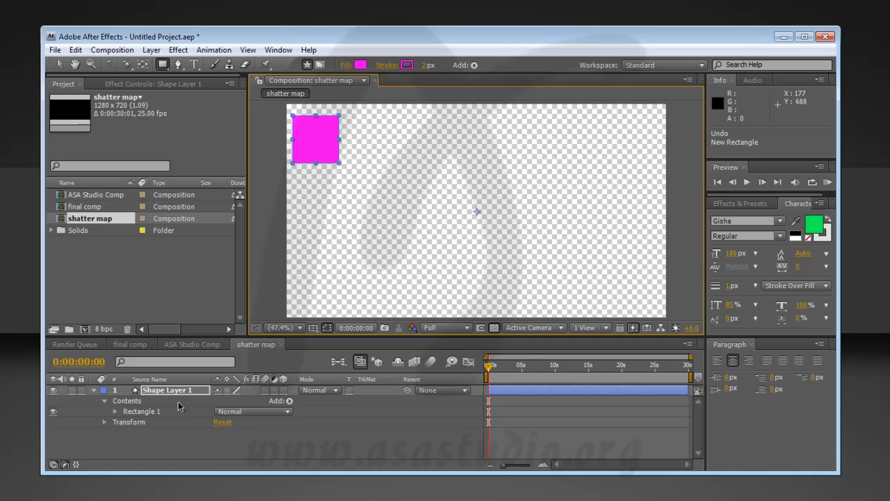
click(191, 437)
drag(395, 124, 477, 210)
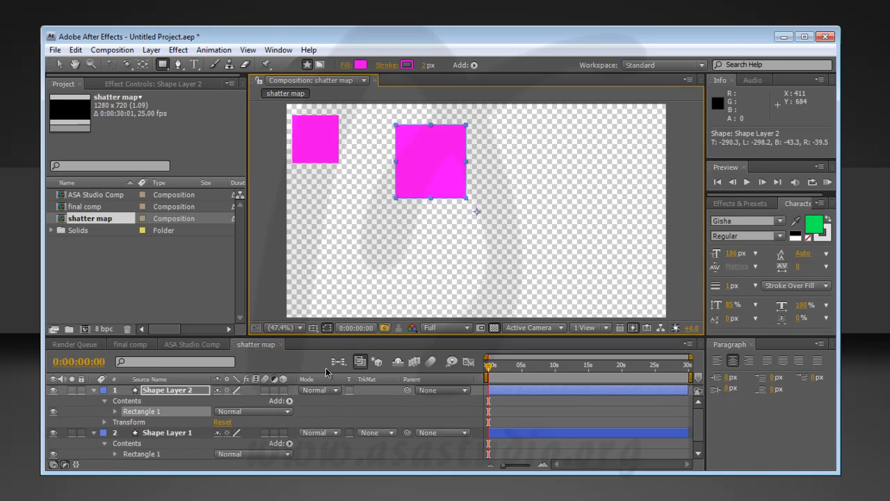
- Set both the fill and stroke of Shape Layer 1 to red FF0000
click(169, 434)
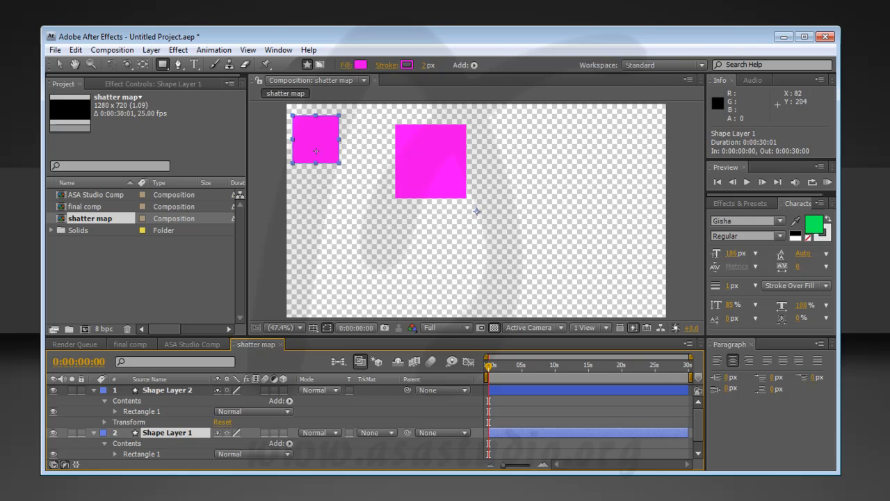
click(360, 65)
drag(376, 199, 374, 169)
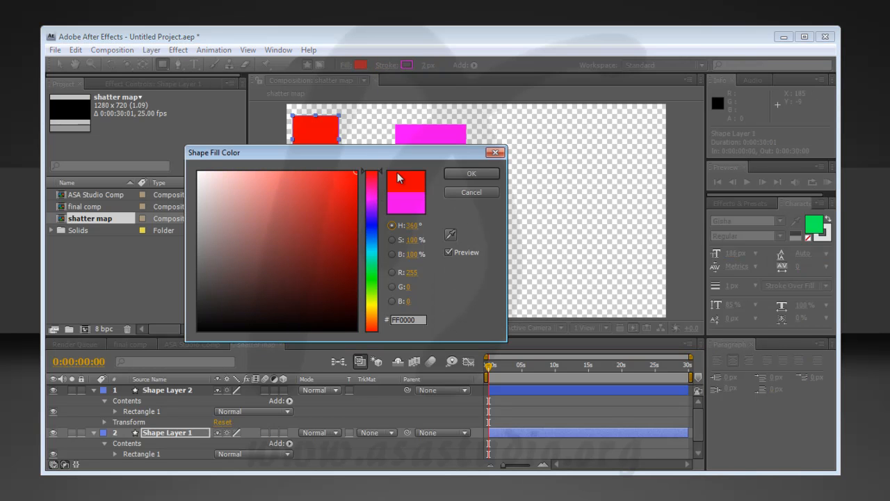
click(460, 173)
click(407, 64)
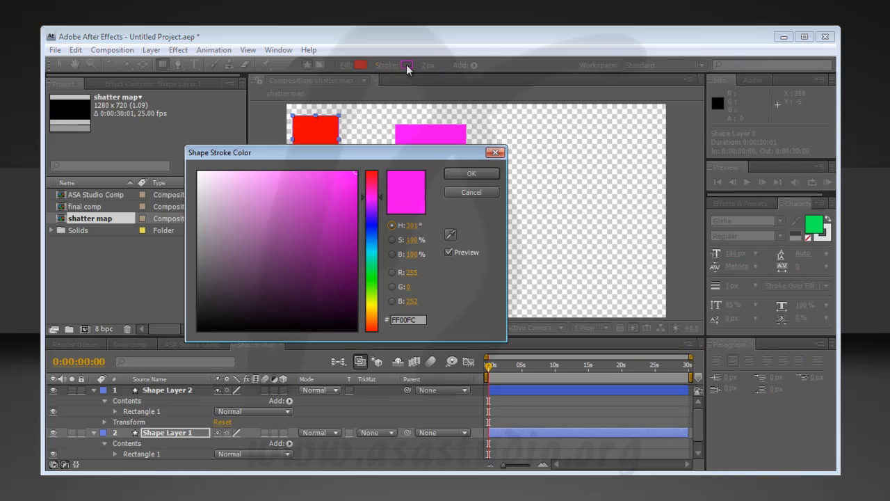
drag(376, 207, 379, 158)
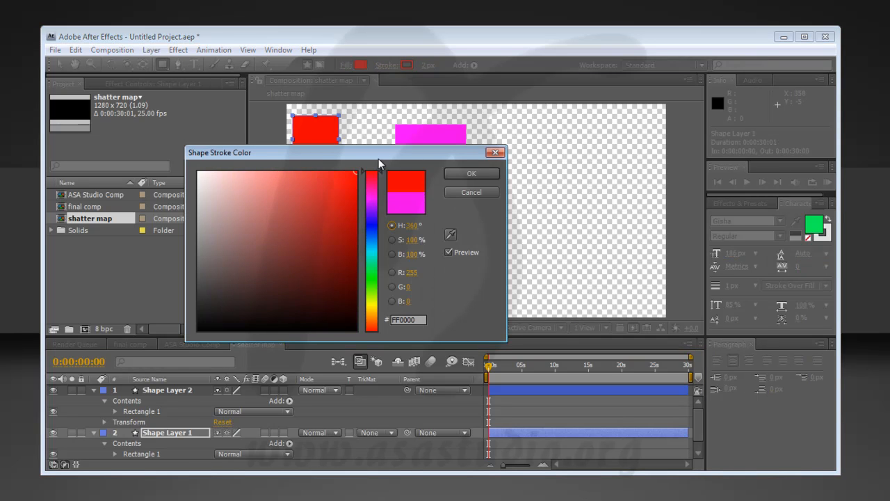
click(473, 173)
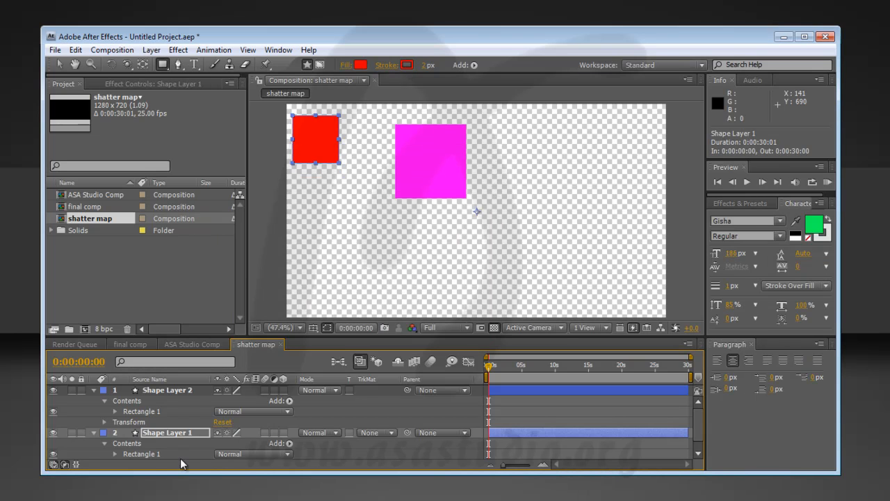
- Draw a rectangle about 282 x 173 px right of the magenta one on a new shape layer, with 0006FF fill and 0024FF stroke
click(94, 390)
click(94, 401)
click(175, 434)
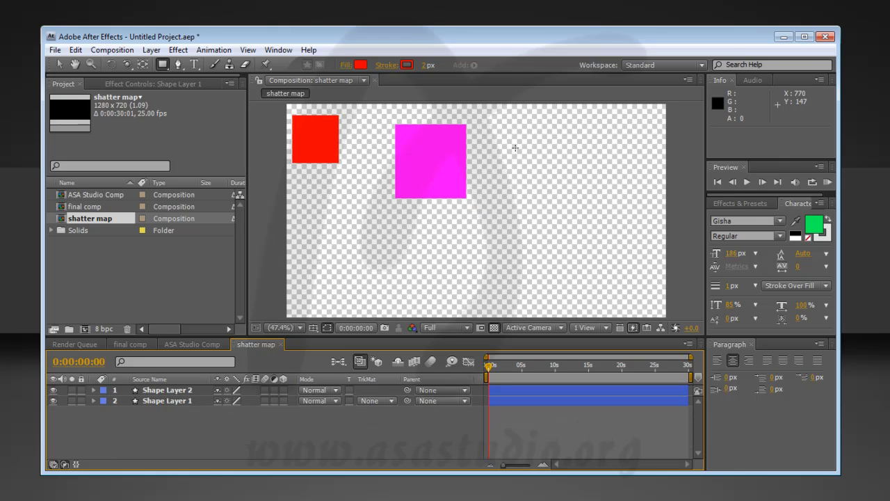
click(362, 65)
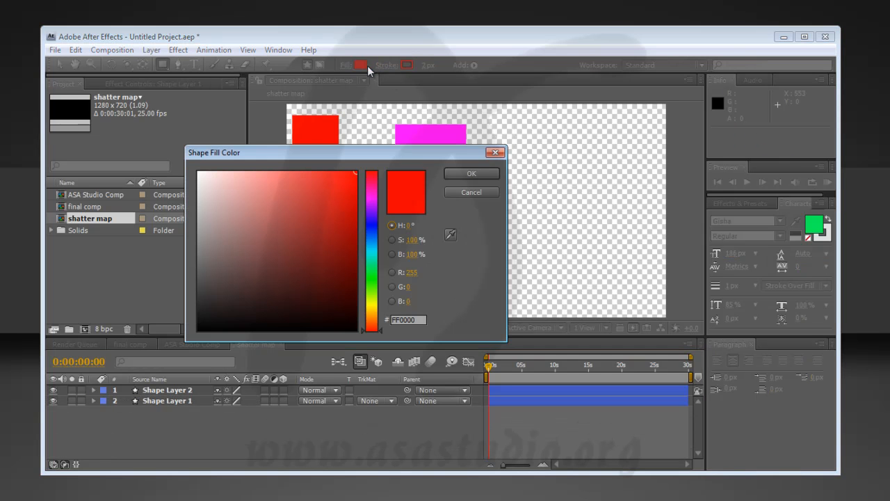
click(375, 225)
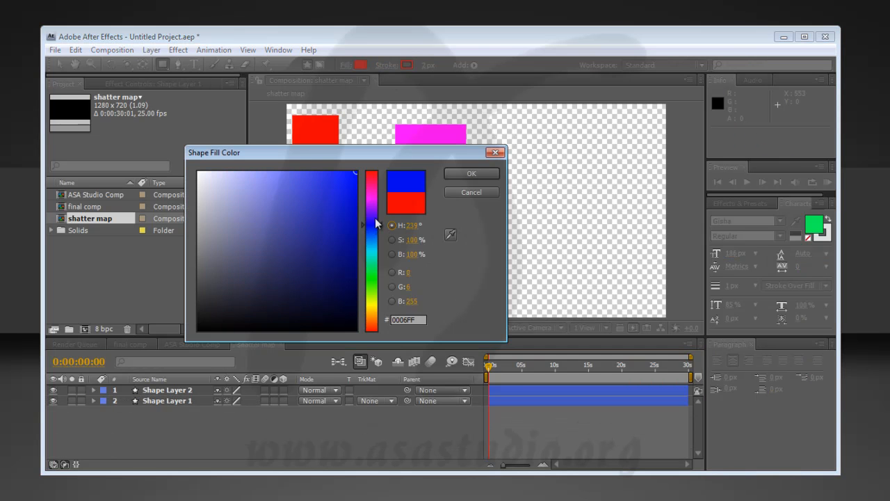
click(470, 173)
click(407, 65)
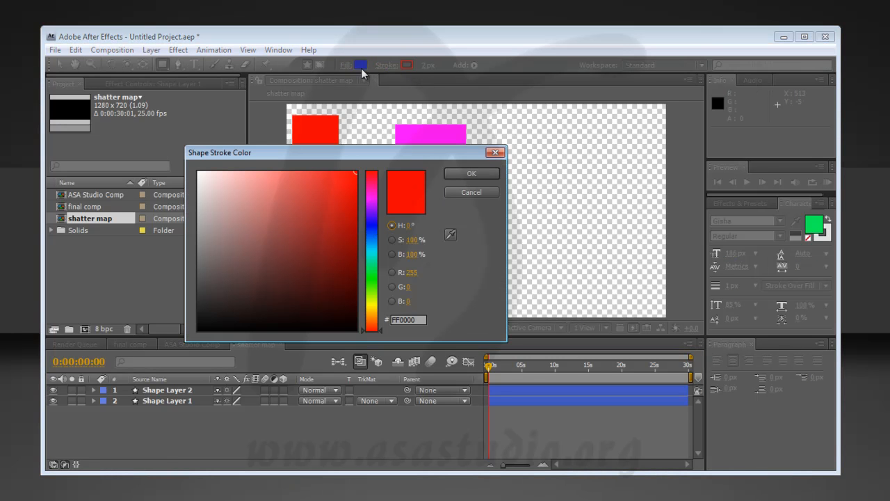
click(377, 227)
click(471, 174)
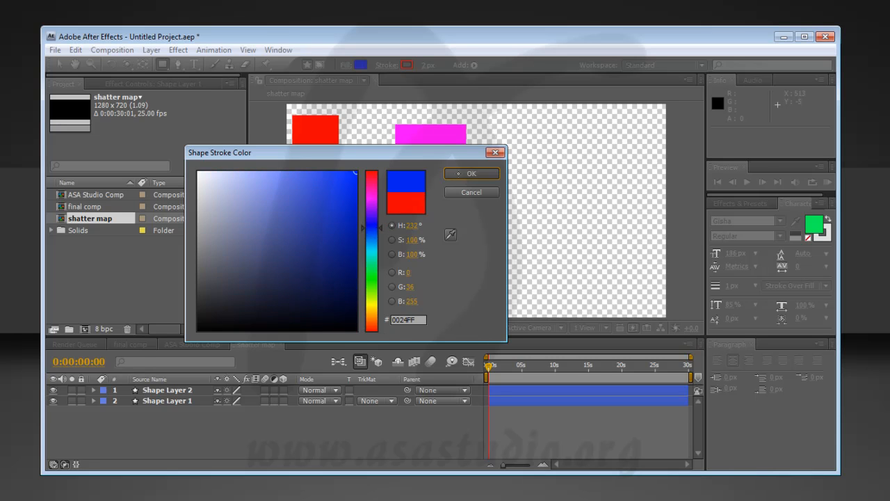
mouse_move(517, 124)
mouse_down()
mouse_move(568, 151)
mouse_move(572, 173)
mouse_move(592, 176)
mouse_up()
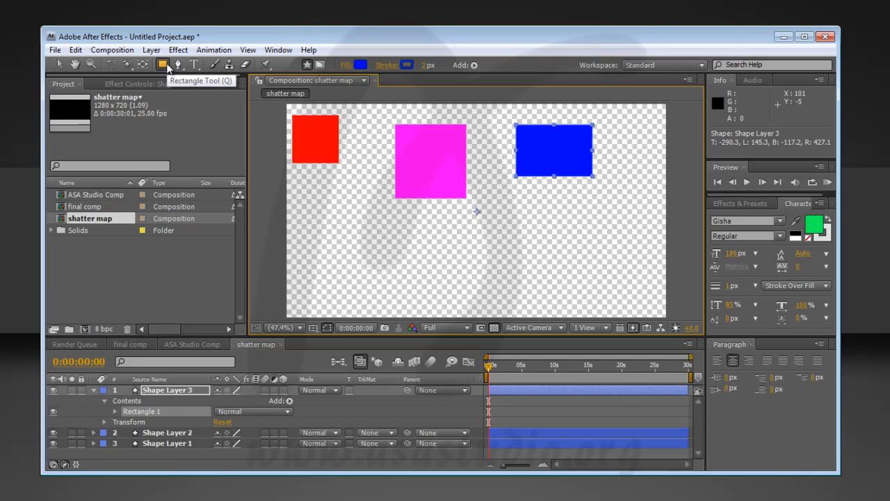
- Draw a pentagon with the Polygon tool on a new shape layer, below and between the red and magenta rectangles
drag(167, 66, 194, 85)
click(92, 391)
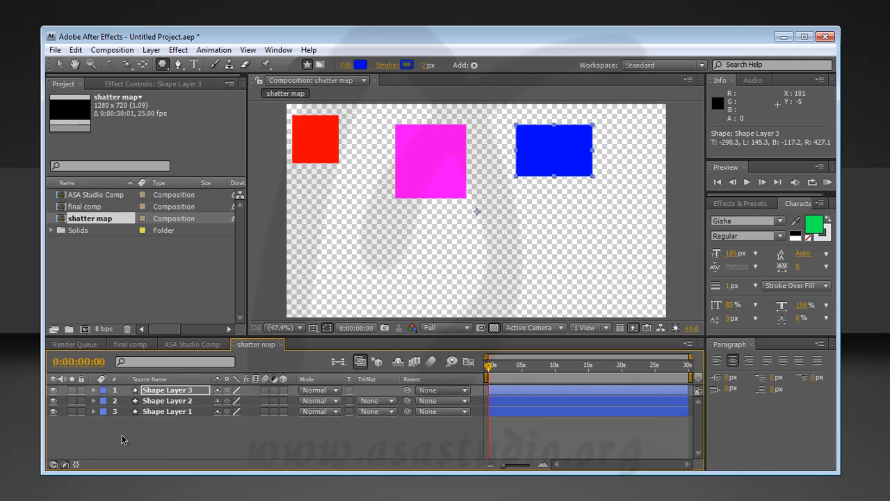
click(122, 432)
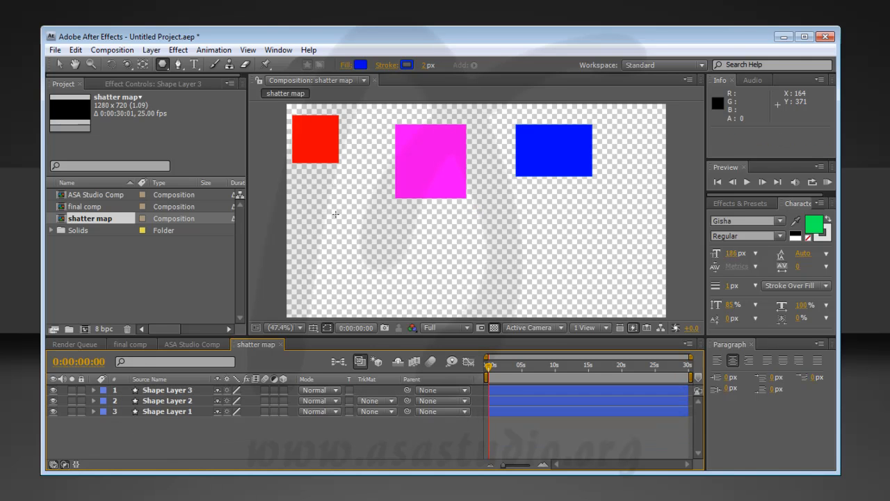
mouse_move(363, 206)
mouse_down()
mouse_move(422, 246)
mouse_move(383, 220)
mouse_move(393, 218)
mouse_up()
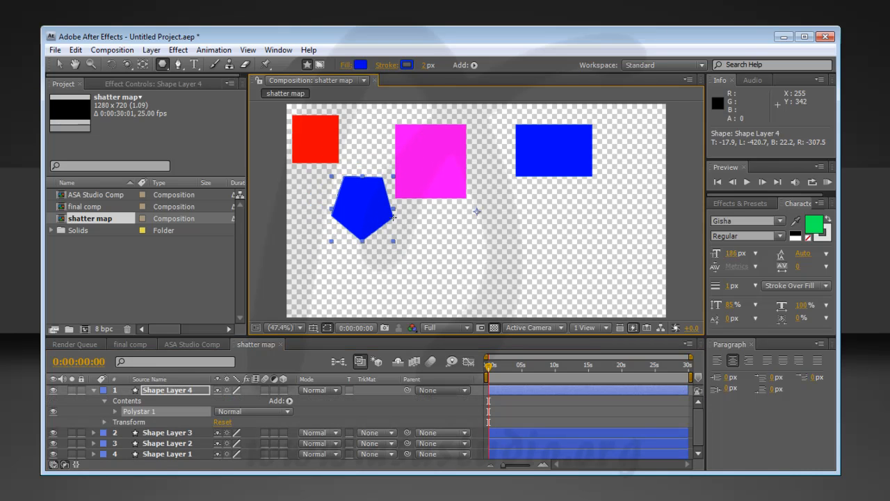
- Set both the fill and stroke of the pentagon on Shape Layer 4 to light blue 00BAFF
click(360, 65)
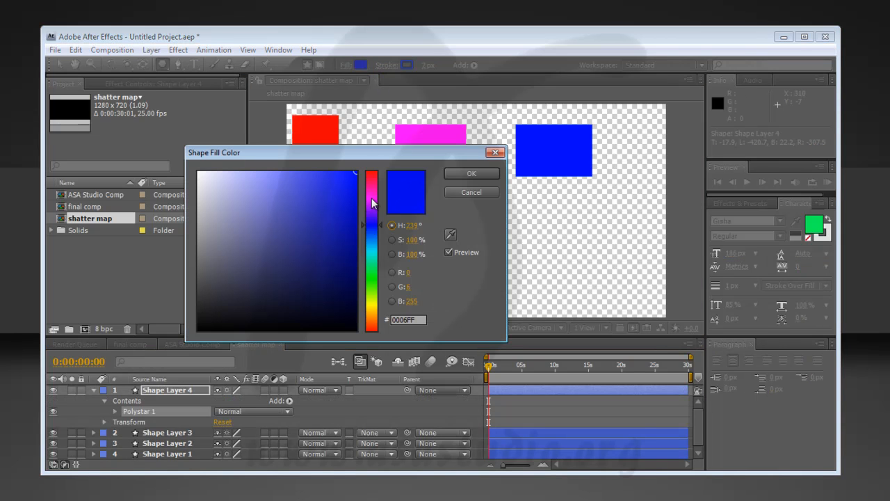
click(374, 243)
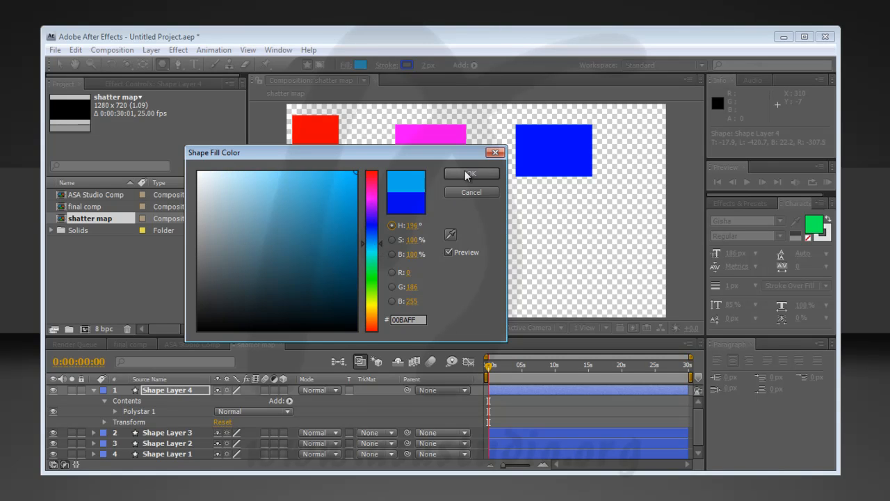
click(463, 173)
click(407, 65)
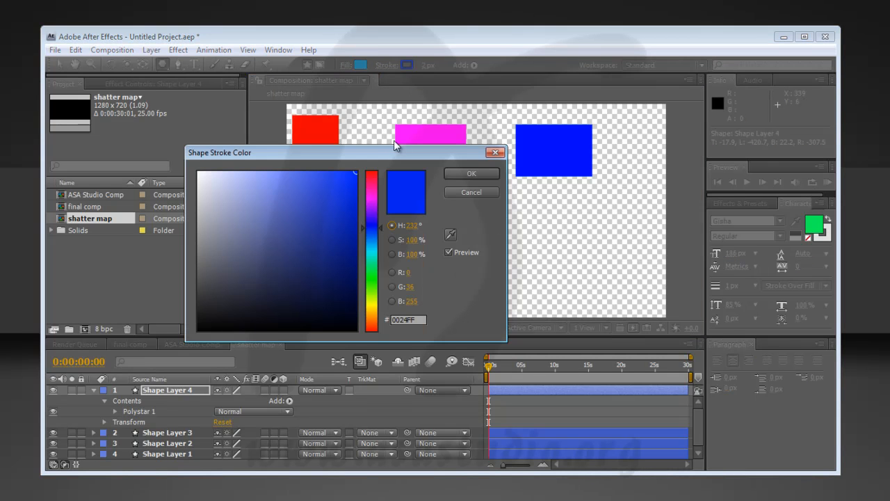
drag(381, 155, 600, 185)
click(668, 265)
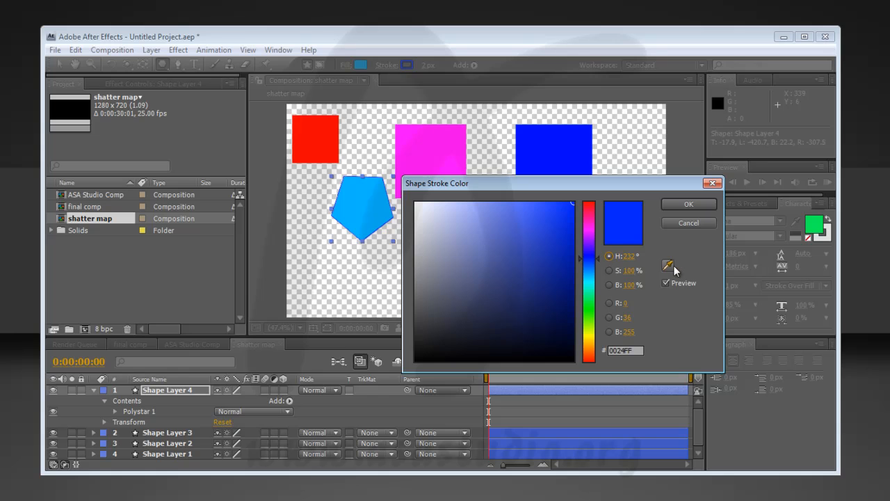
click(352, 224)
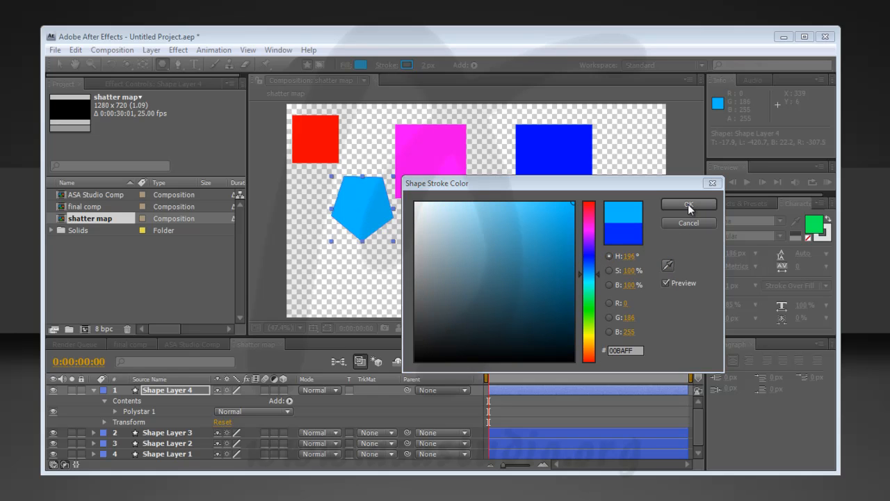
click(688, 204)
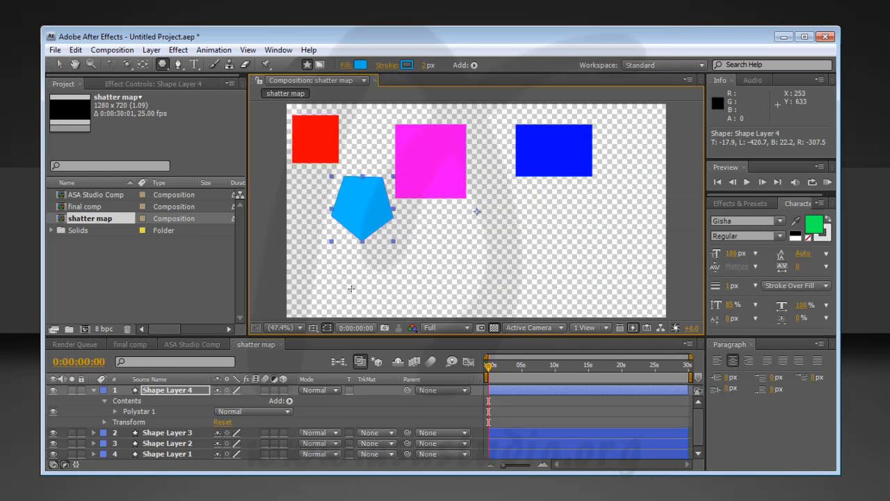
click(94, 391)
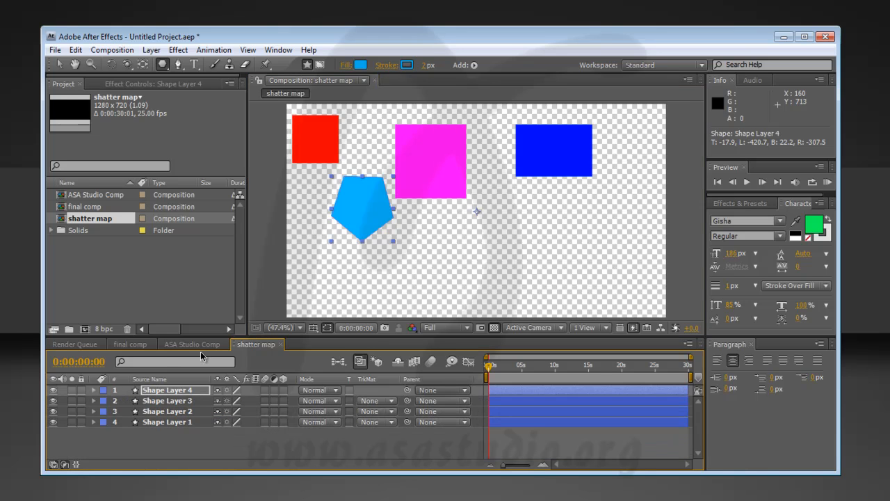
click(134, 346)
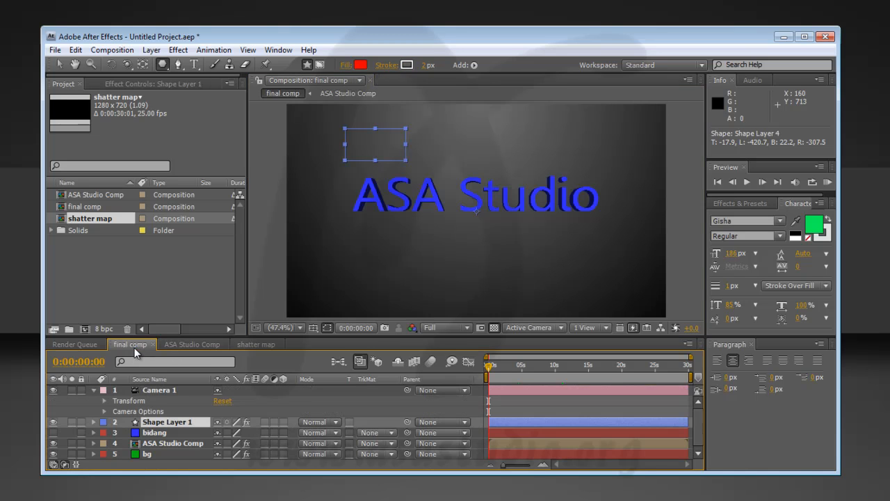
click(133, 83)
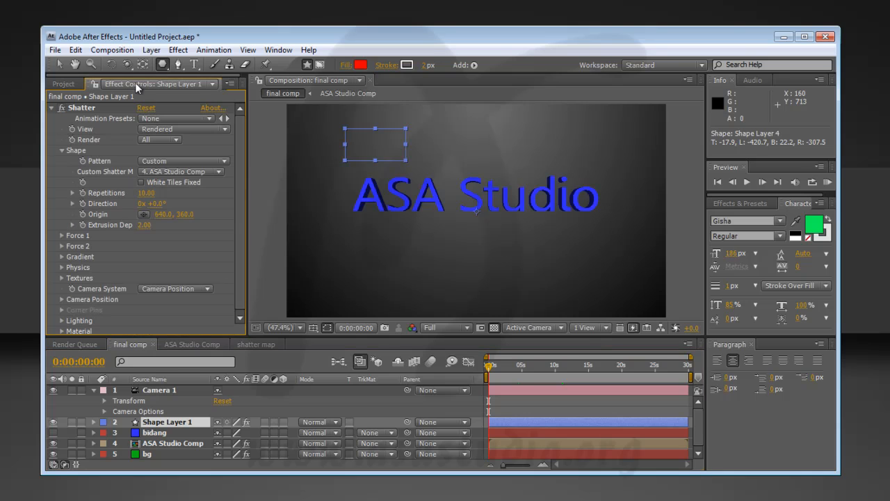
click(61, 150)
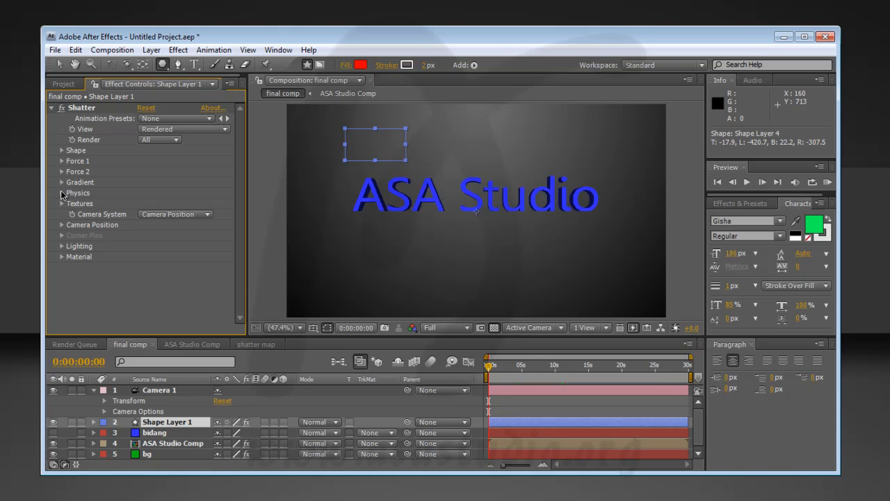
click(190, 159)
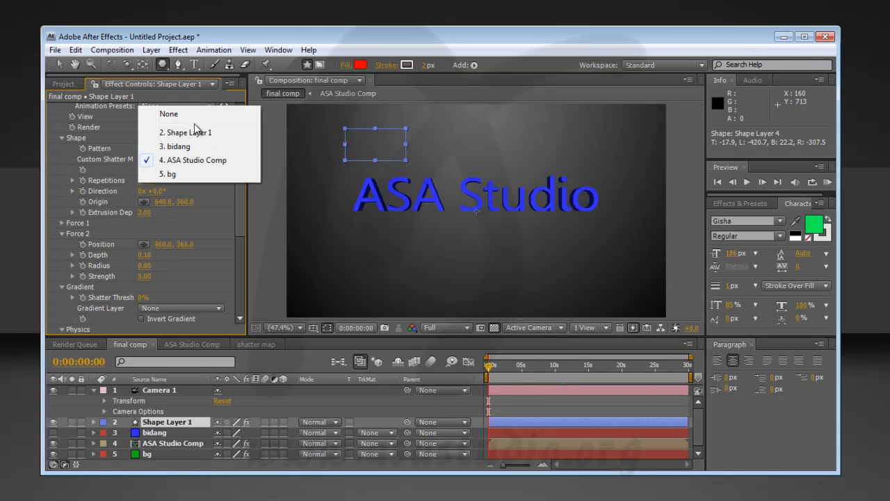
- Add the shatter map composition to final comp as the top layer and hide it
click(128, 347)
click(64, 83)
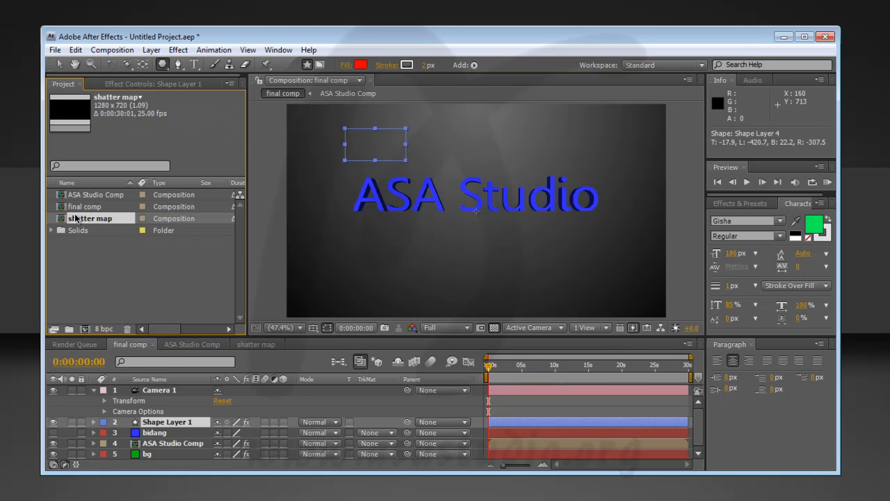
drag(78, 219, 92, 384)
click(54, 391)
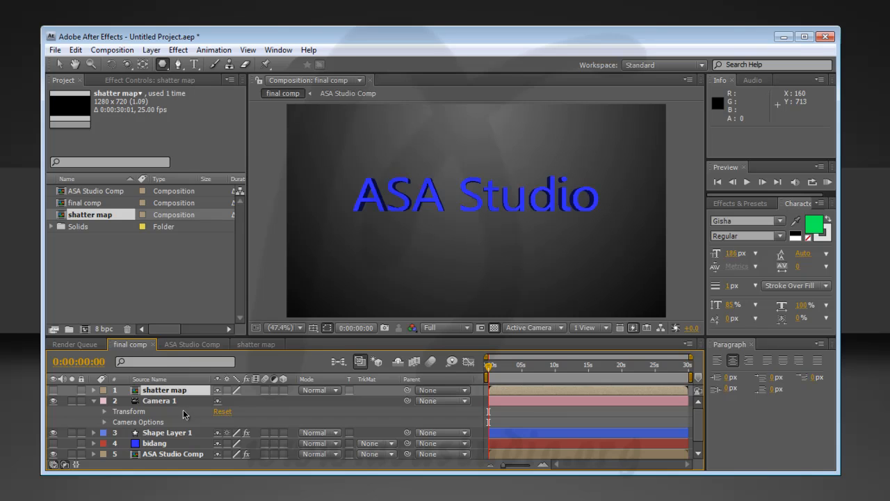
- In the ASA Studio Comp layer's Shatter effect, keep the Custom pattern and use the shatter map layer as the custom shatter map
click(168, 454)
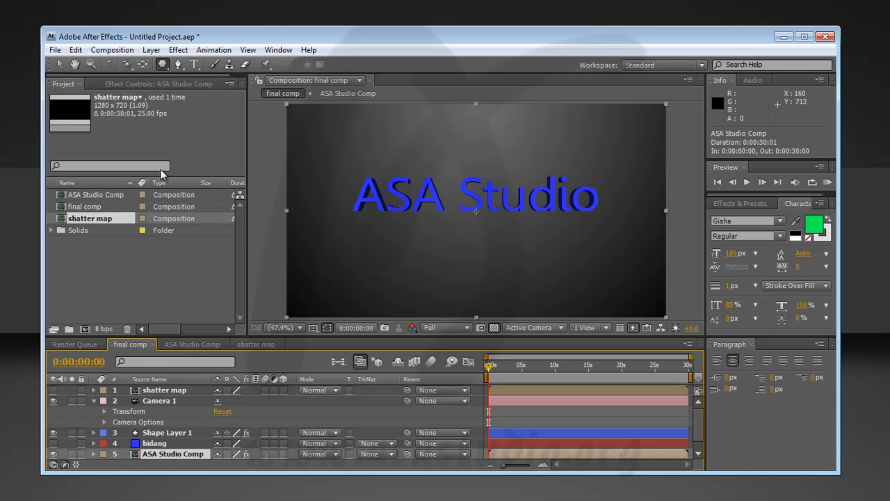
click(142, 83)
drag(236, 219, 245, 202)
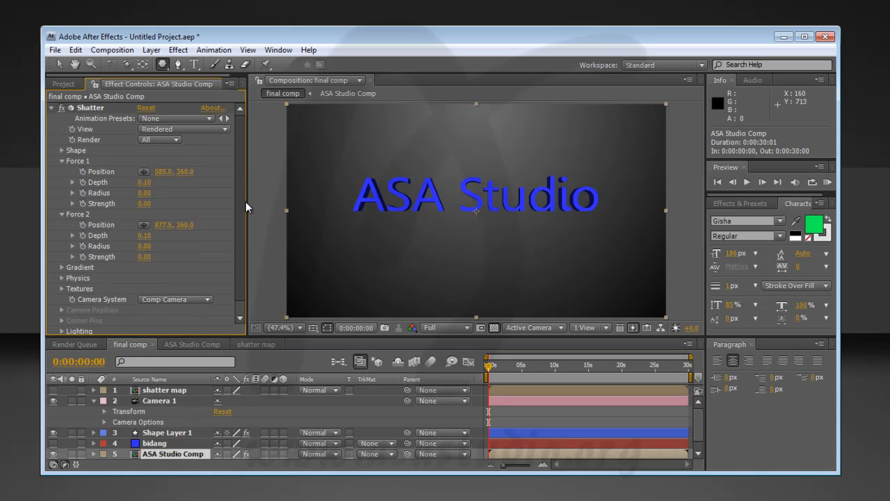
click(61, 150)
click(182, 163)
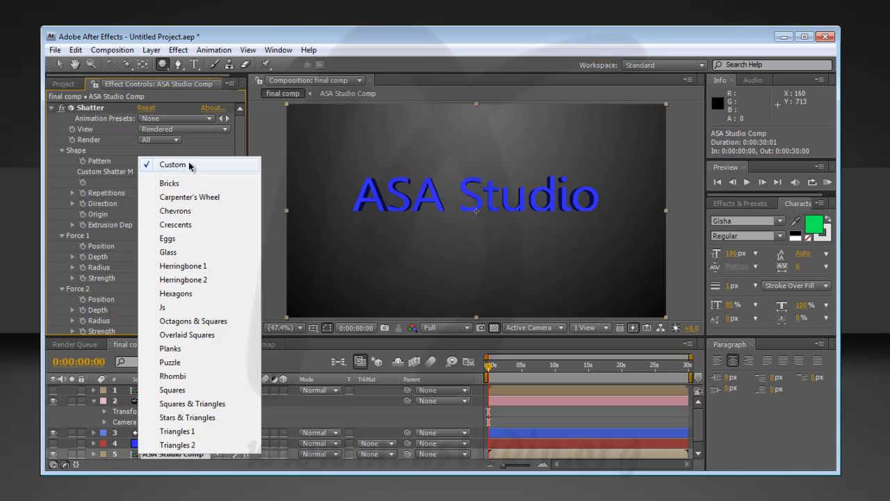
click(189, 165)
click(199, 172)
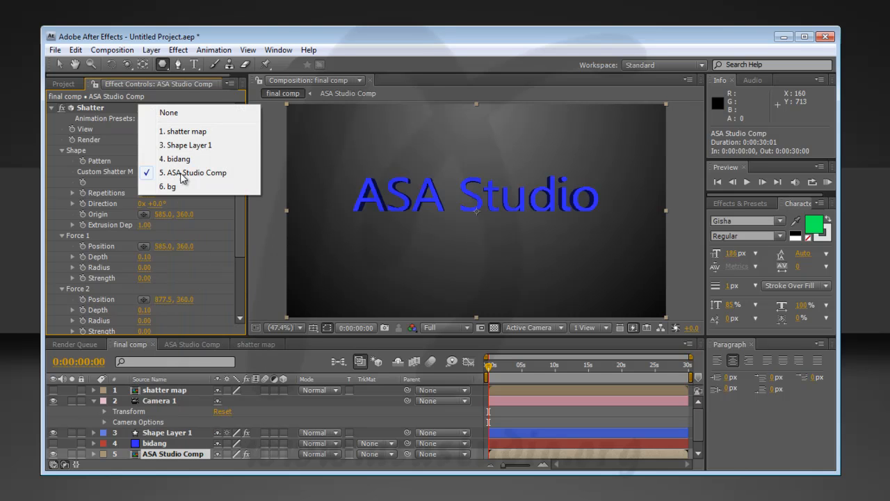
click(195, 133)
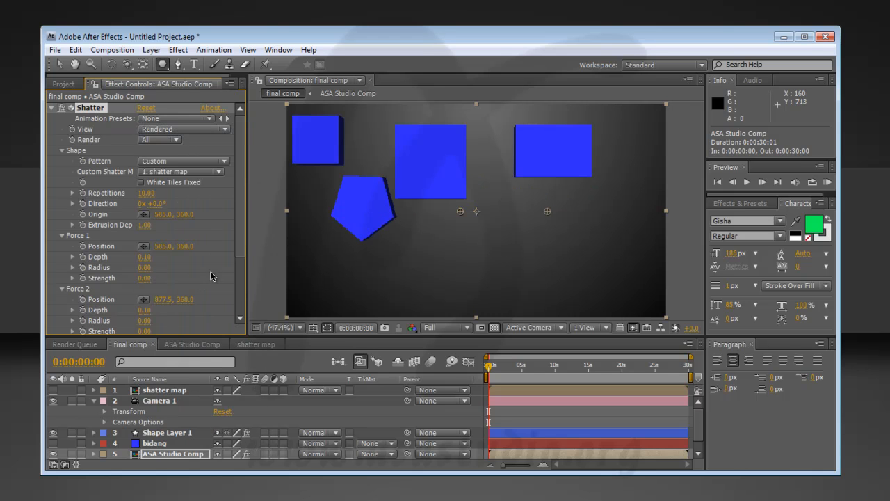
drag(491, 358, 467, 372)
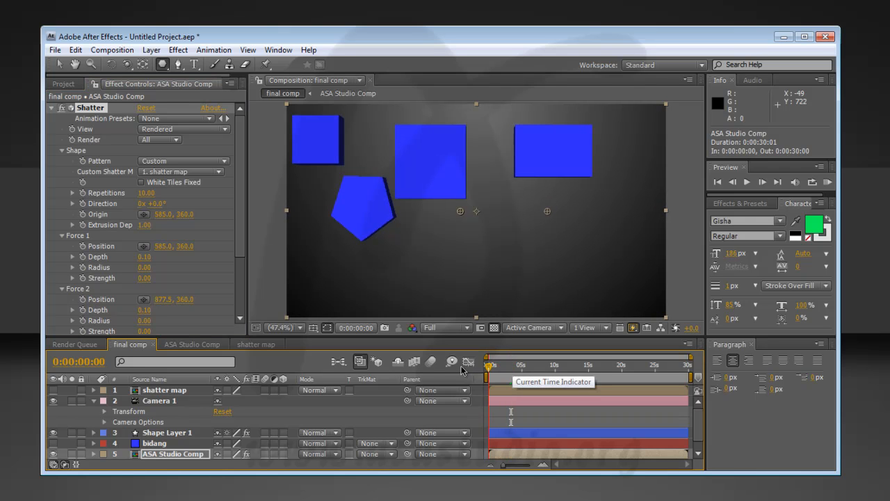
drag(241, 213, 237, 272)
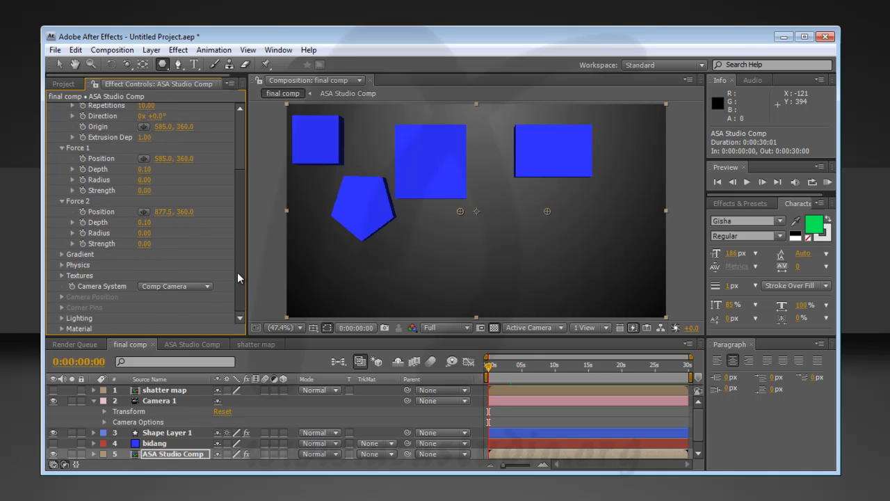
click(94, 402)
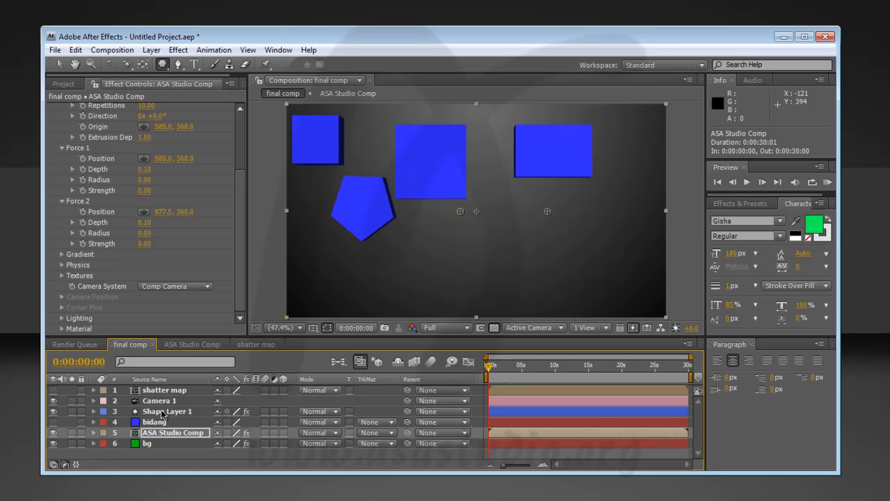
drag(241, 180, 246, 122)
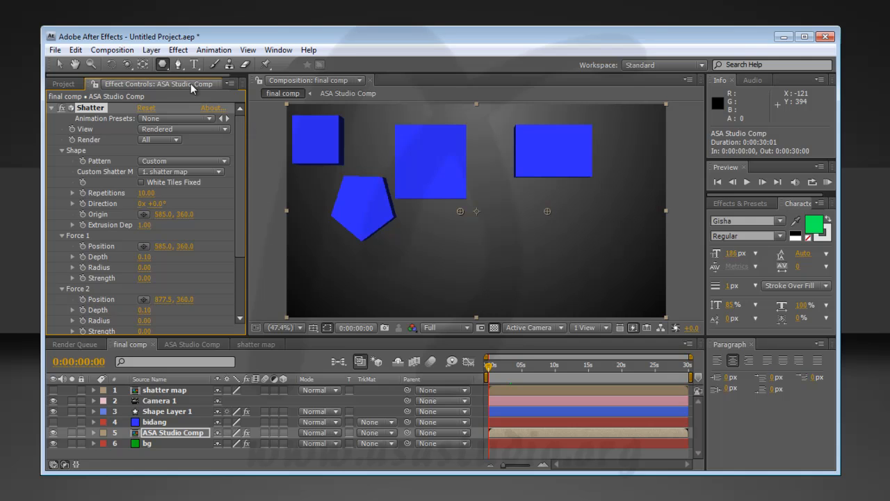
- Create a "Pusat Tutorial" text layer in final comp and place it across the upper part of the frame
click(195, 64)
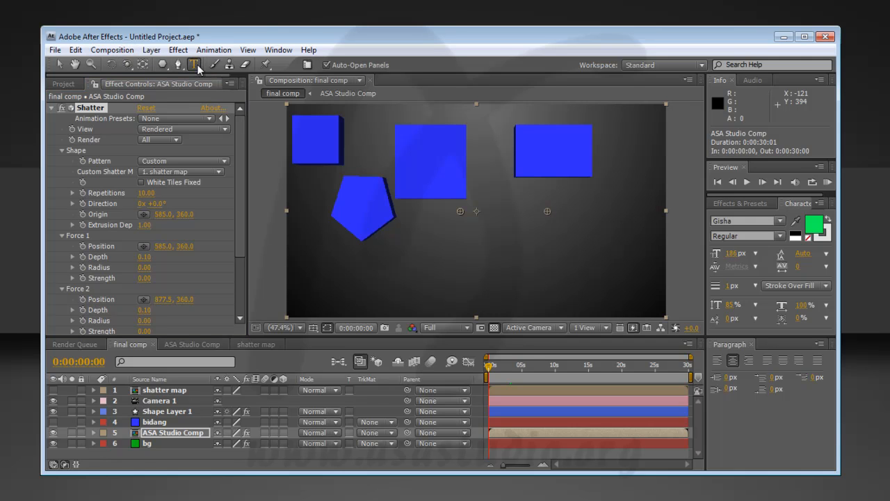
click(351, 192)
text(Pusat )
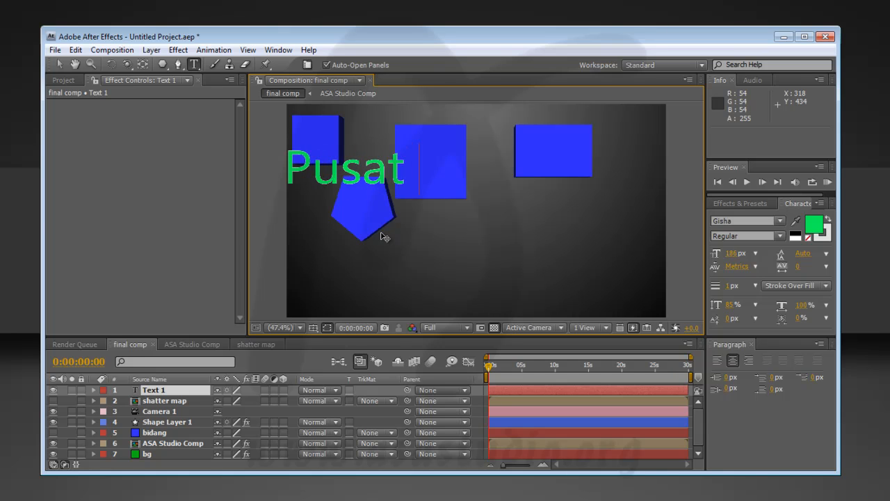
text(Tutorial)
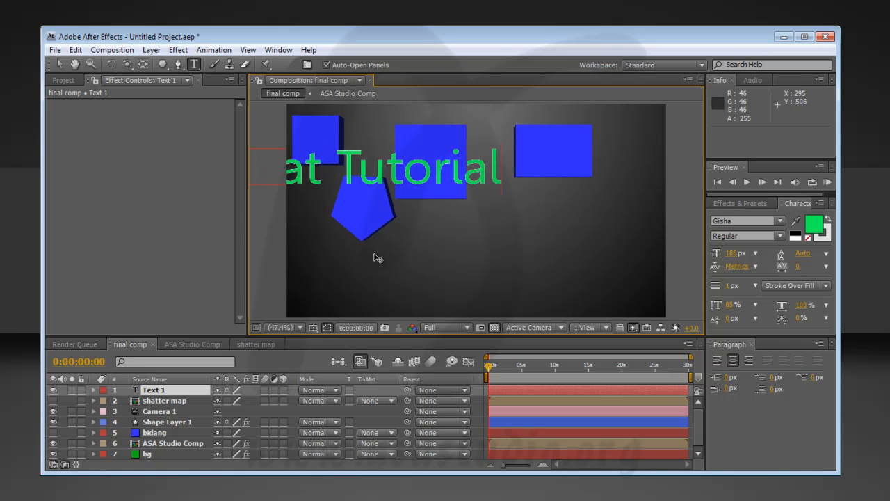
drag(376, 255, 468, 256)
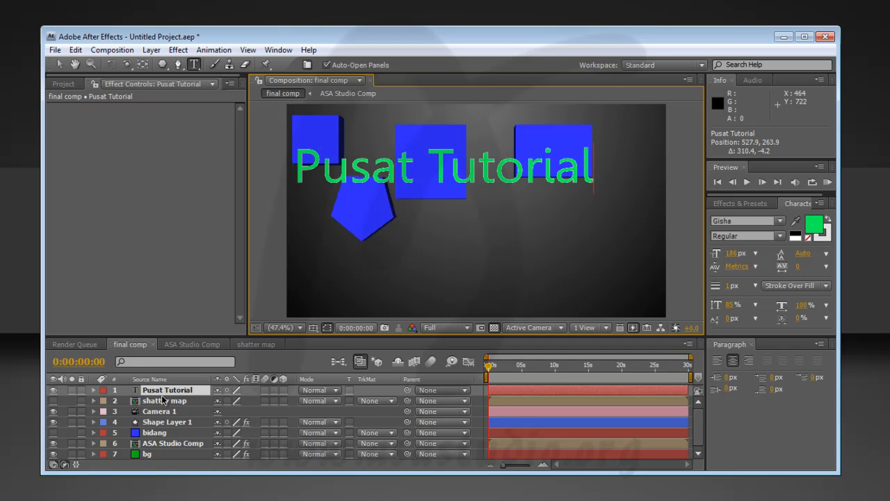
- Move the Shatter effect from the ASA Studio Comp layer to the Pusat Tutorial text layer, keeping the Rendered view
click(166, 443)
click(90, 108)
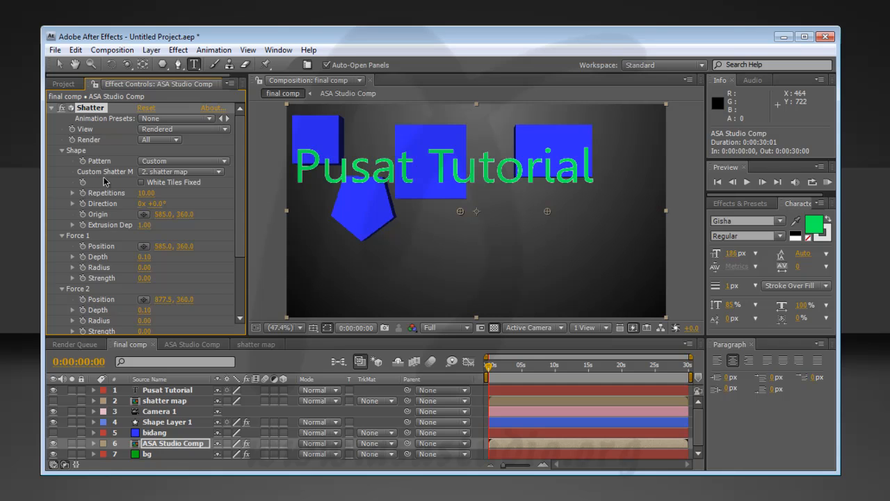
key(Delete)
click(154, 393)
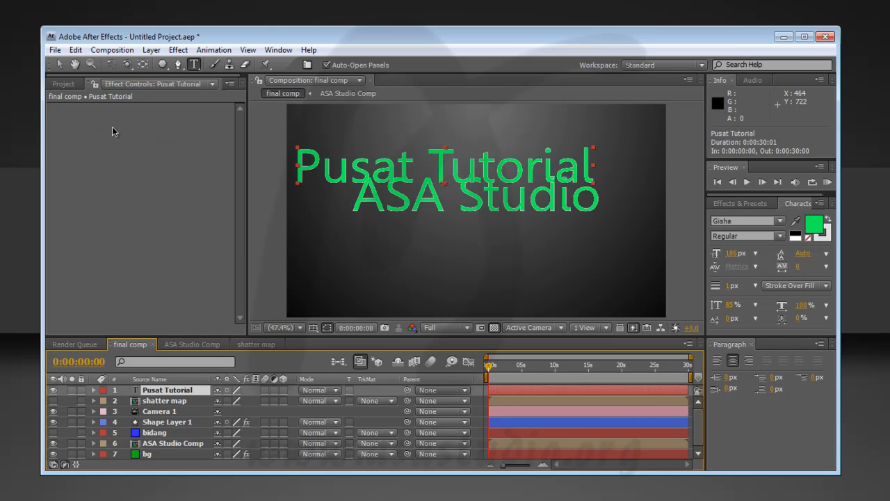
key(ctrl+v)
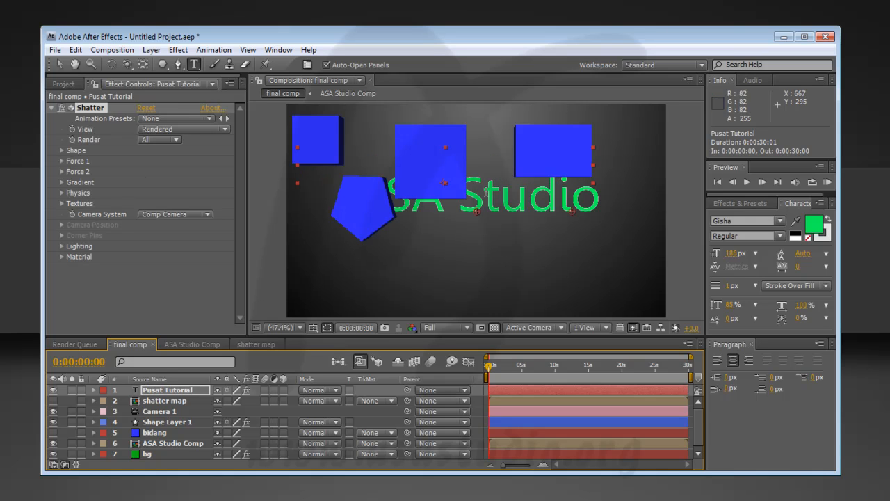
click(192, 129)
click(193, 134)
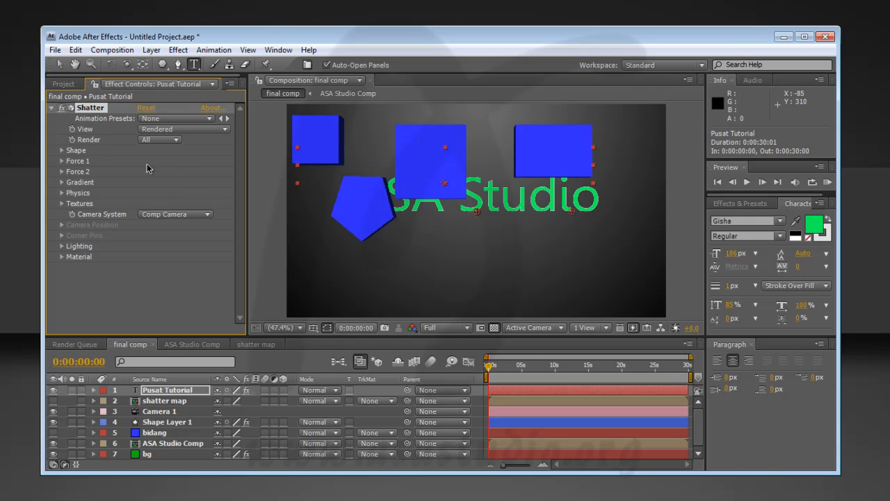
- In the Pusat Tutorial layer's Shatter effect, set Force 1 radius to 0.04 and strength to 7.60, and change the pattern to Bricks
click(62, 150)
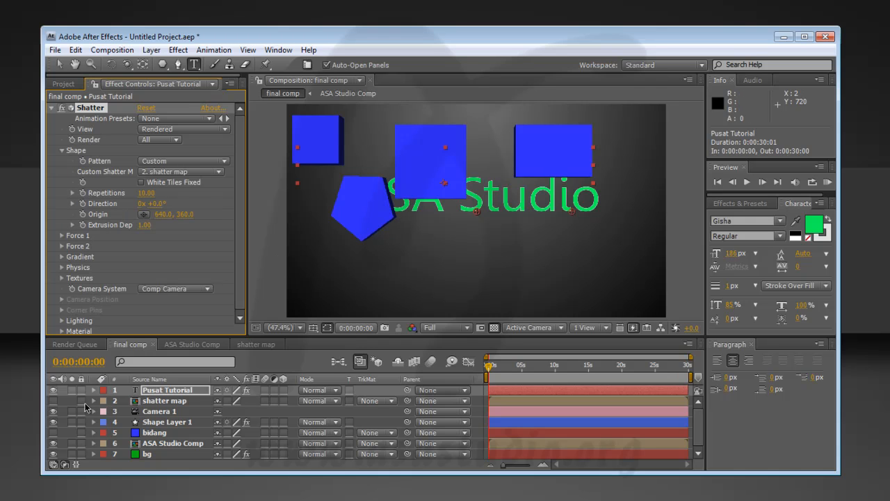
drag(488, 366, 502, 367)
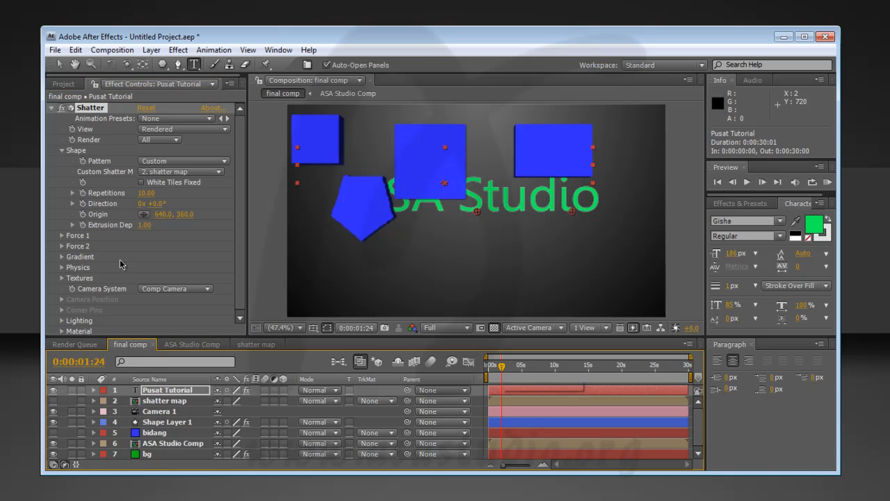
click(62, 236)
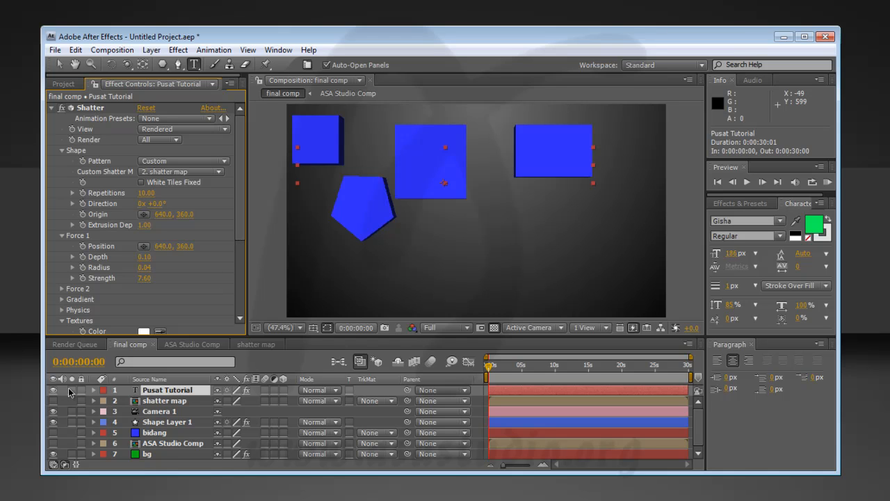
click(209, 161)
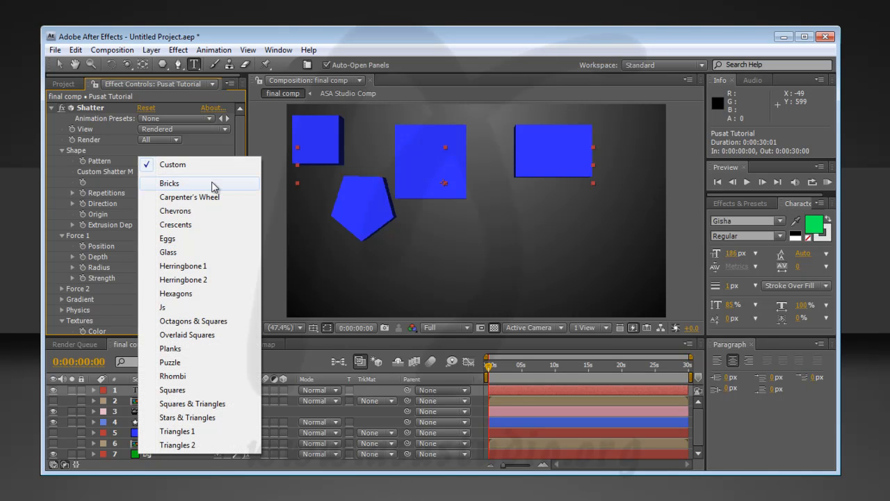
click(214, 187)
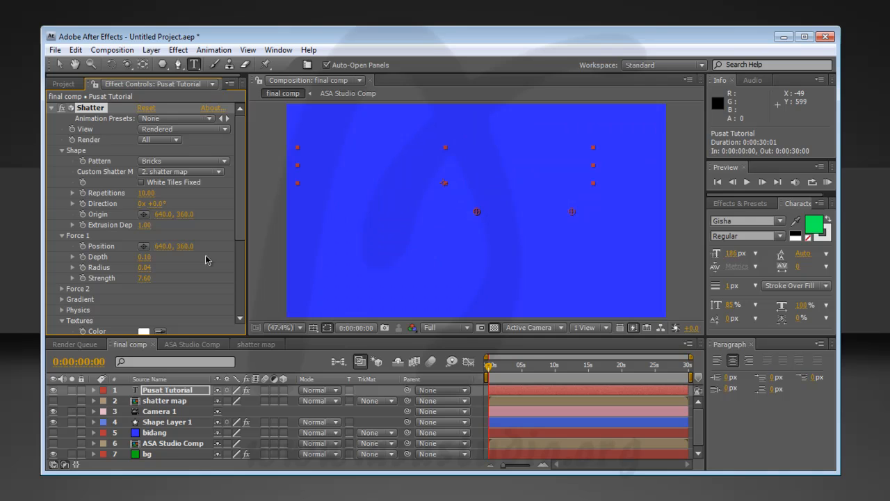
- Move the current time to 0:00:02:18 and set the Force 1 radius of the Pusat Tutorial layer's Shatter effect to 0.36
drag(487, 368, 506, 367)
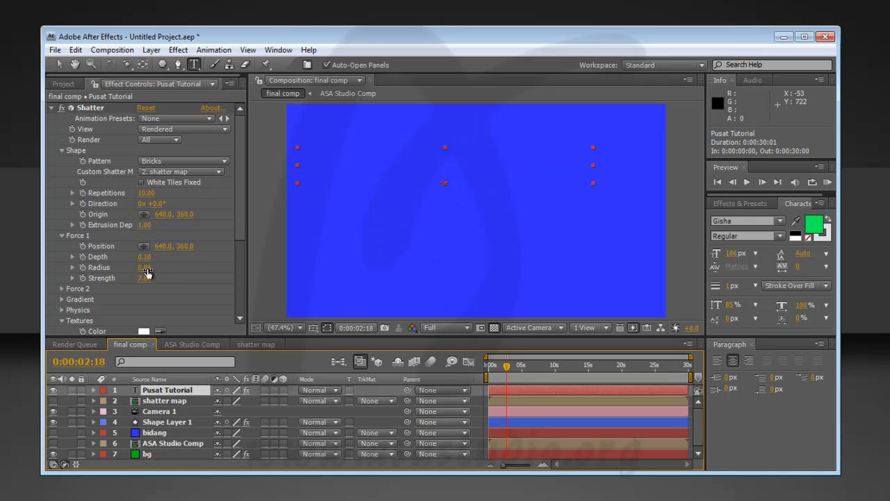
drag(146, 272, 166, 267)
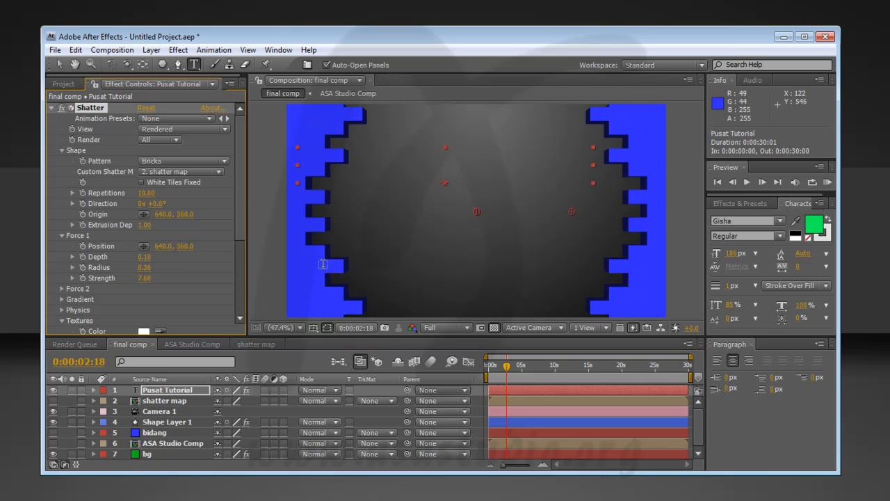
- In the Shatter effect's Textures settings for Pusat Tutorial, set the front, side and back layers to None
drag(240, 221, 240, 296)
click(213, 235)
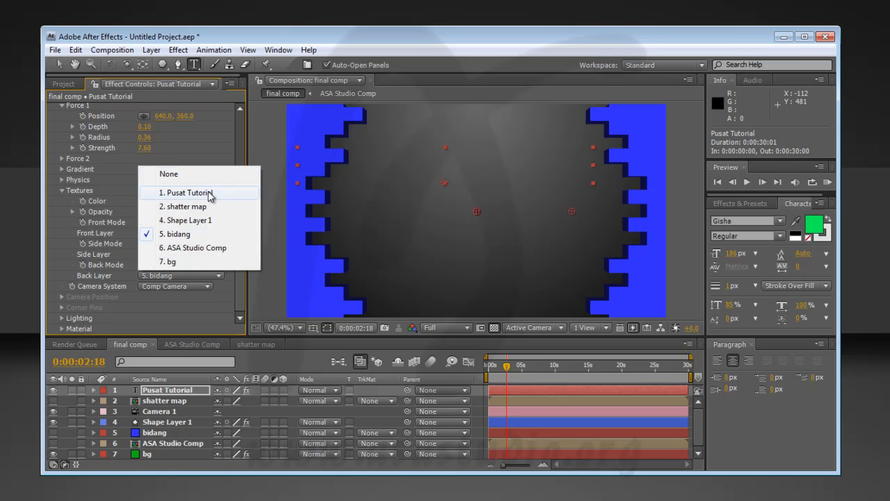
click(212, 174)
click(206, 254)
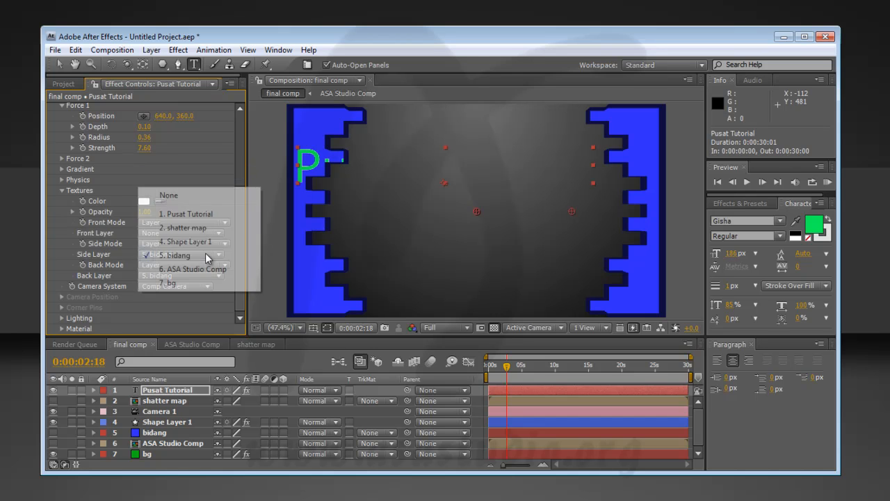
click(209, 195)
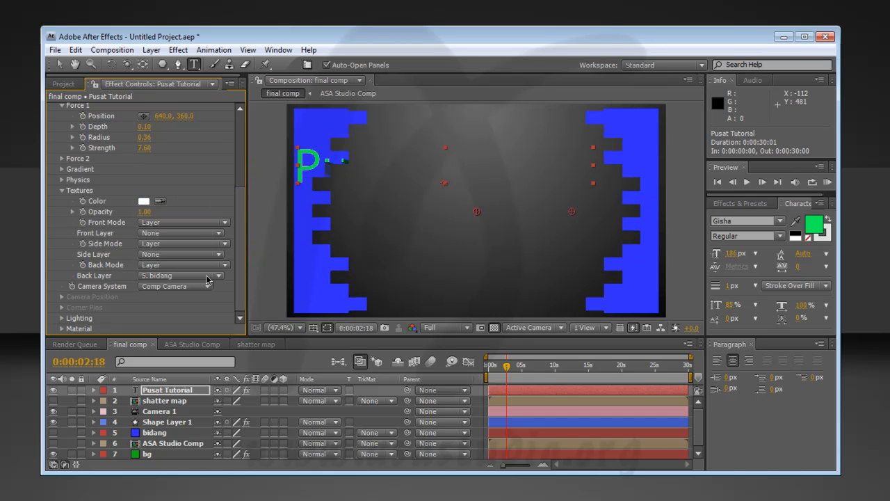
click(206, 276)
click(215, 217)
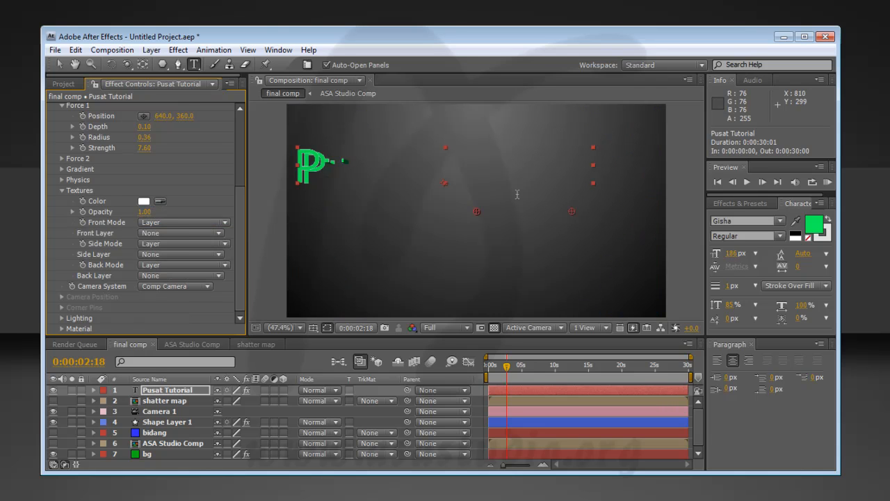
- Move the current time back to 0:00:00:05 to inspect the shattering text, returning to the Shatter effect's Shape settings
drag(507, 369, 498, 371)
drag(494, 371, 492, 371)
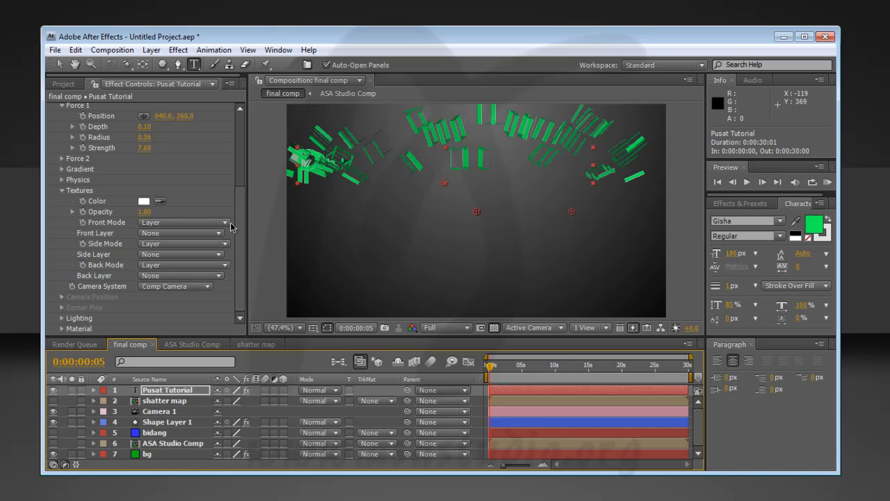
drag(242, 222, 245, 135)
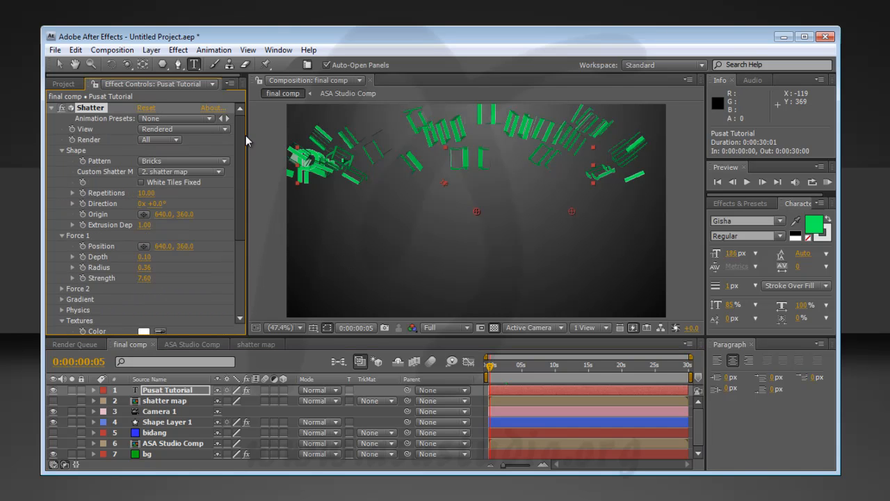
- Set the text's Shatter pattern to Custom with Pusat Tutorial as the custom shatter map, and preview it at 0:00:00:12
click(199, 165)
click(202, 143)
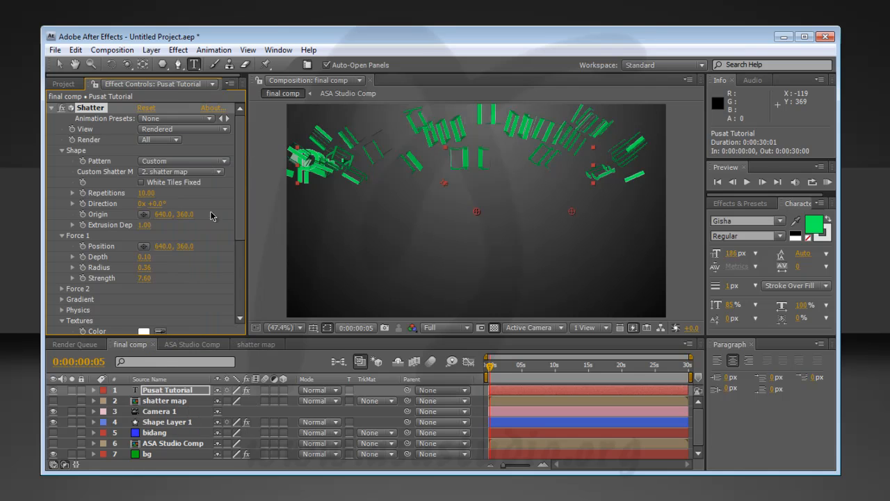
click(214, 172)
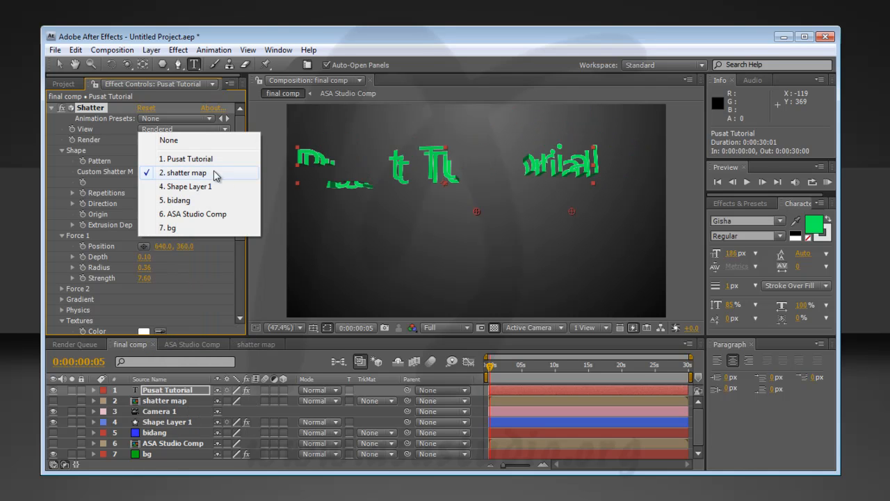
click(198, 159)
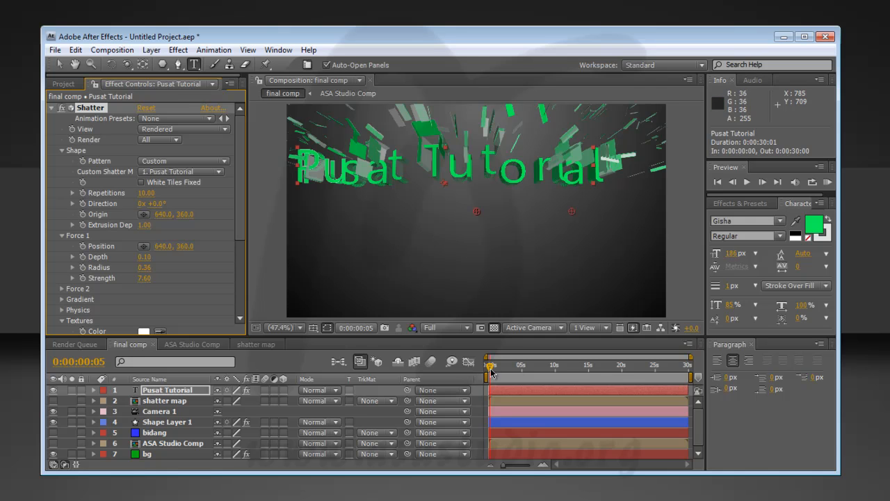
drag(491, 369, 495, 369)
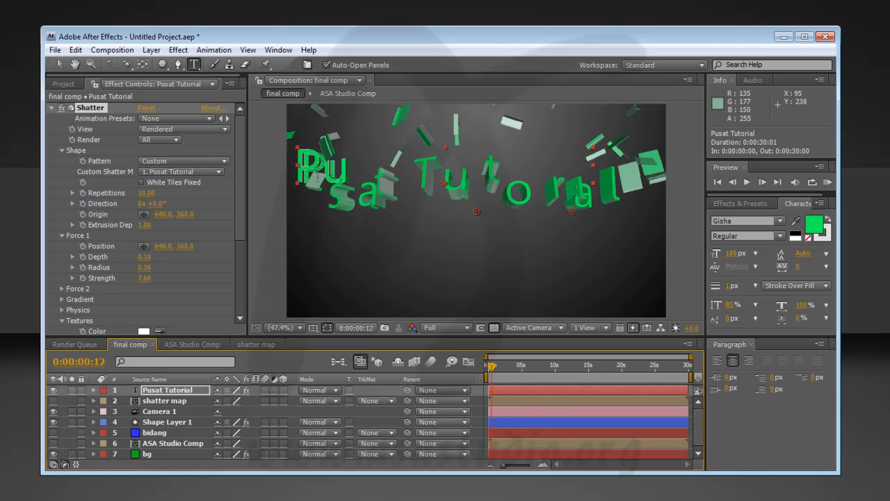
- Pre-compose the Pusat Tutorial text layer as Pusat Tutorial Comp 1, moving all attributes into the new composition
click(159, 393)
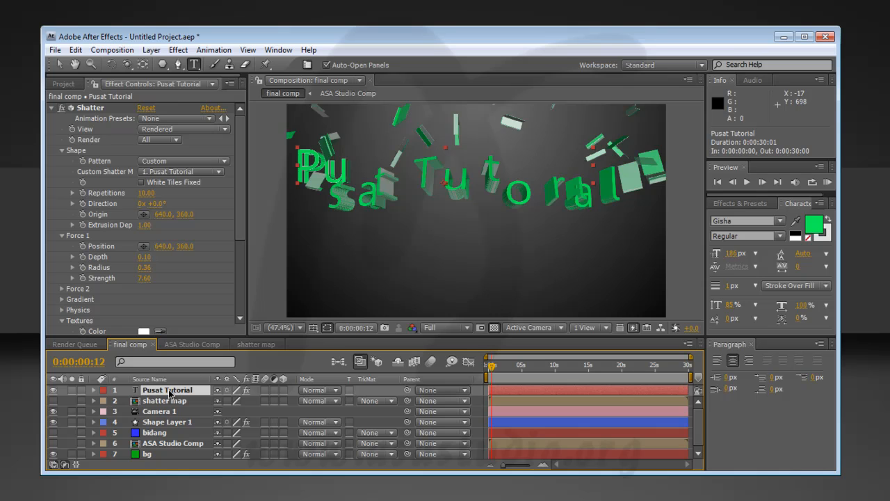
click(151, 50)
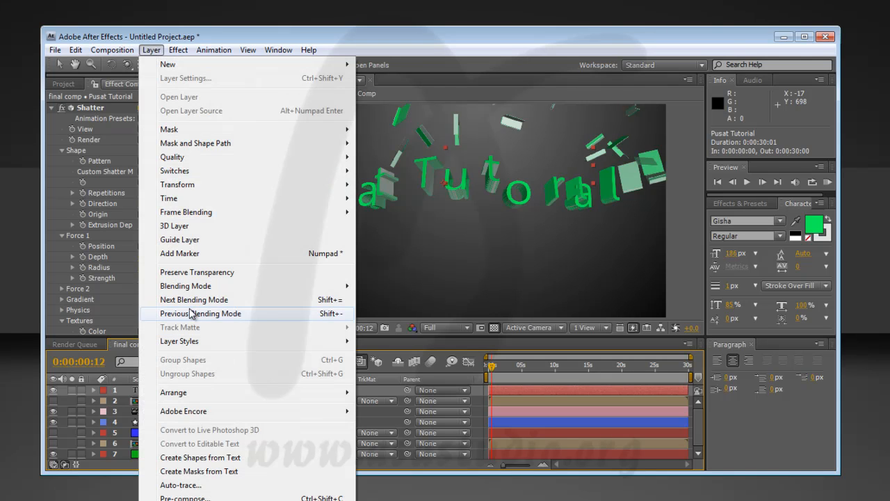
click(184, 498)
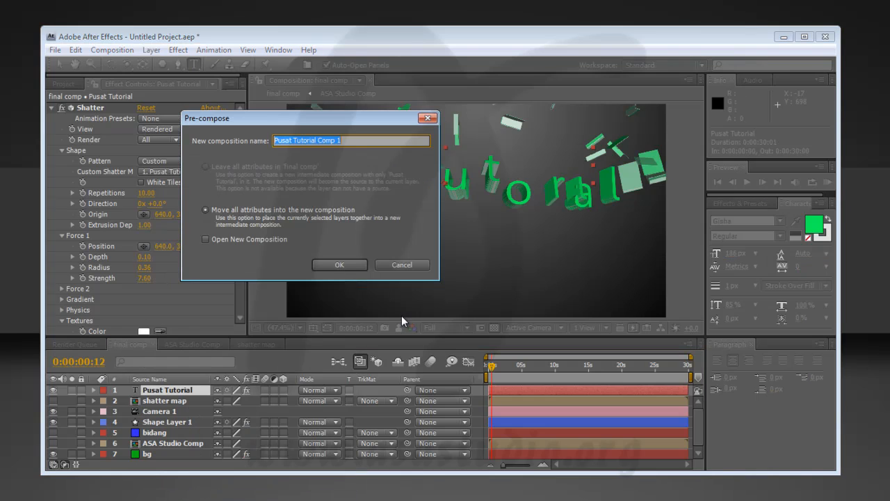
click(348, 266)
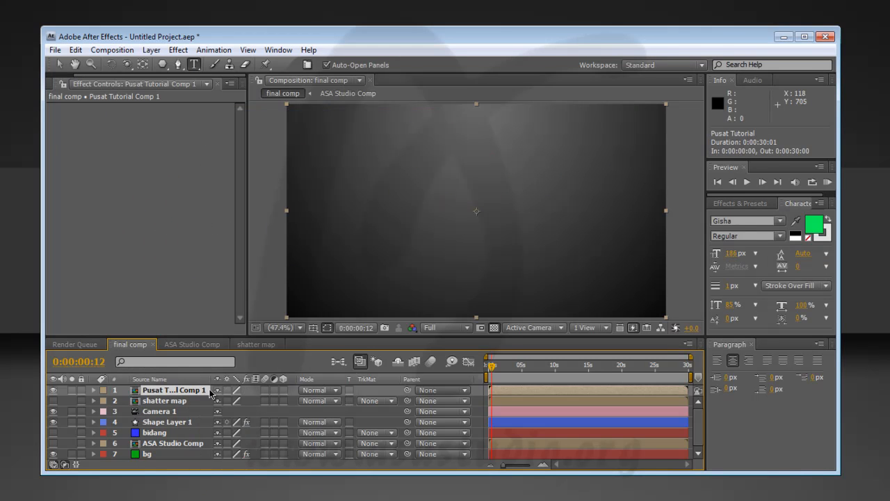
- Cut the Shatter effect from the Pusat Tutorial text layer inside Pusat Tutorial Comp 1
double_click(172, 390)
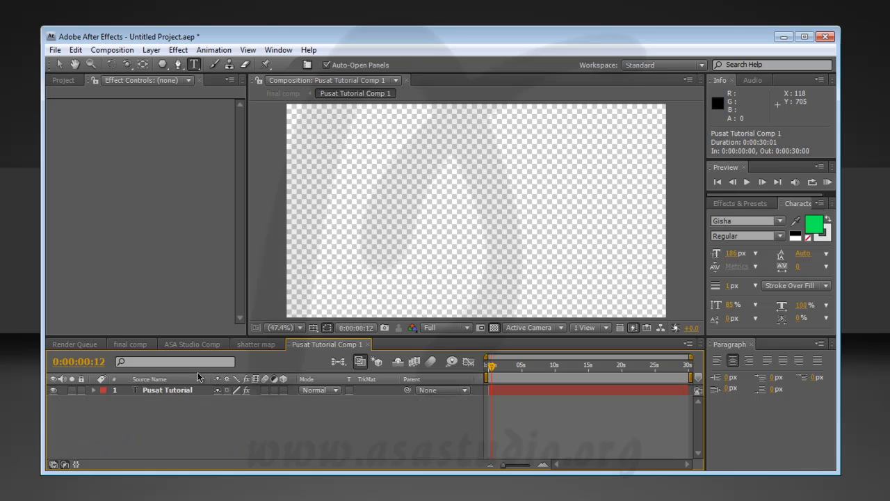
click(161, 391)
click(89, 109)
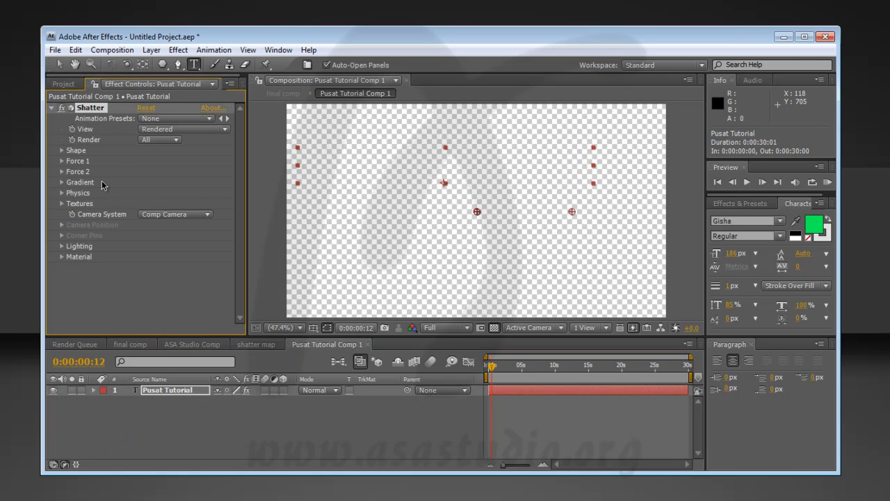
key(Delete)
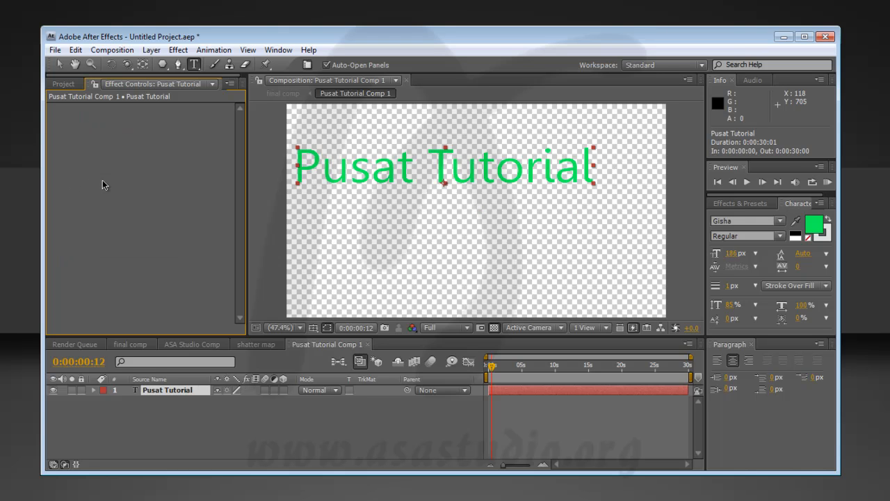
- Paste Shatter onto the Pusat Tutorial Comp 1 layer in final comp and use that layer as its custom shatter map
click(137, 346)
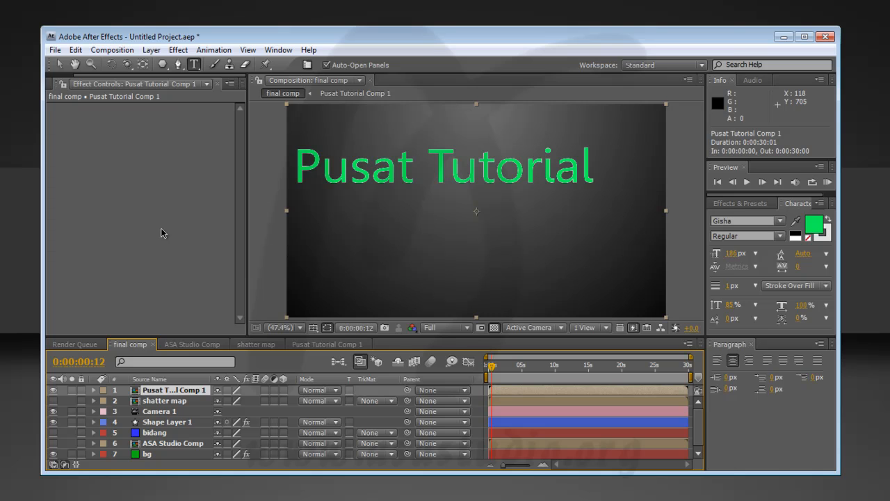
key(ctrl+z)
click(62, 150)
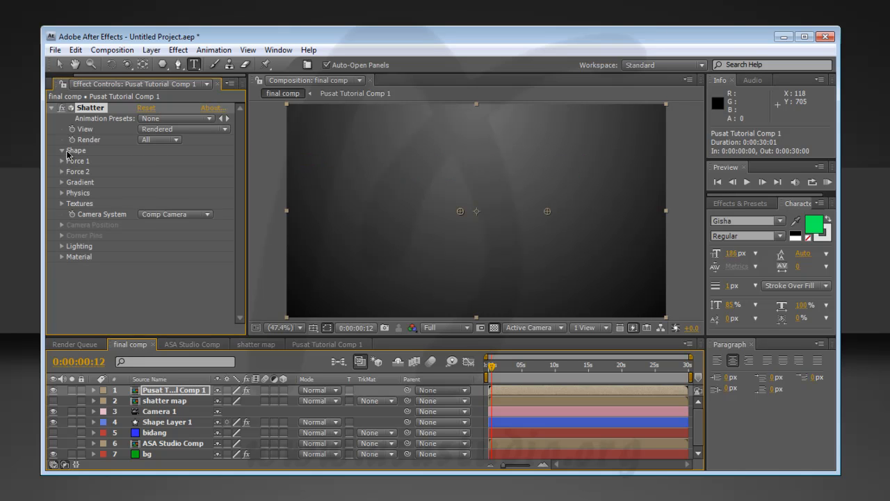
click(174, 175)
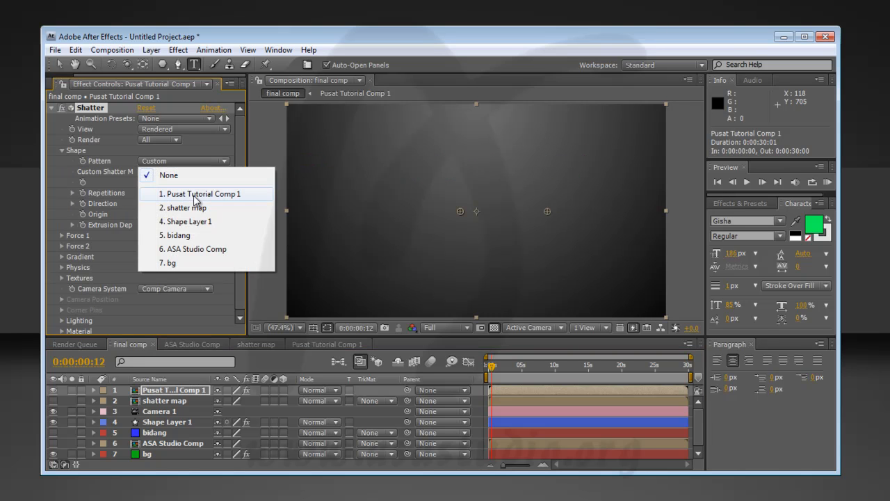
click(198, 194)
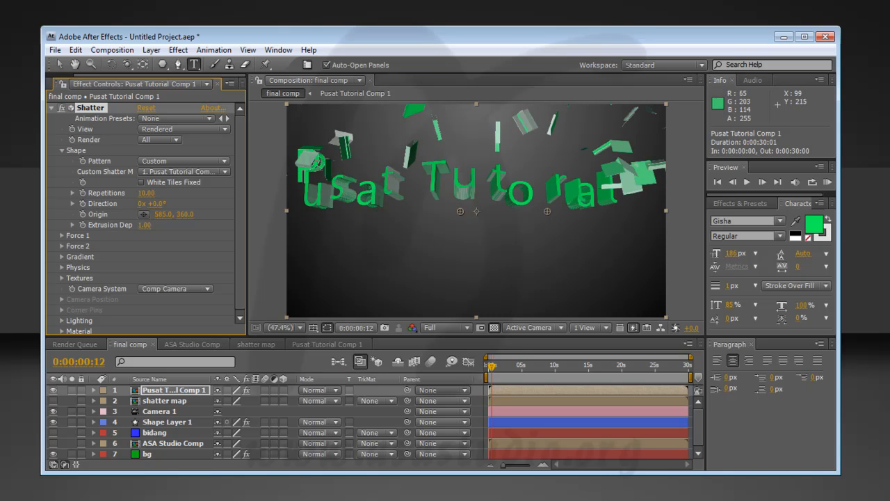
mouse_move(492, 369)
mouse_down()
mouse_move(504, 369)
mouse_move(483, 370)
mouse_move(492, 370)
mouse_up()
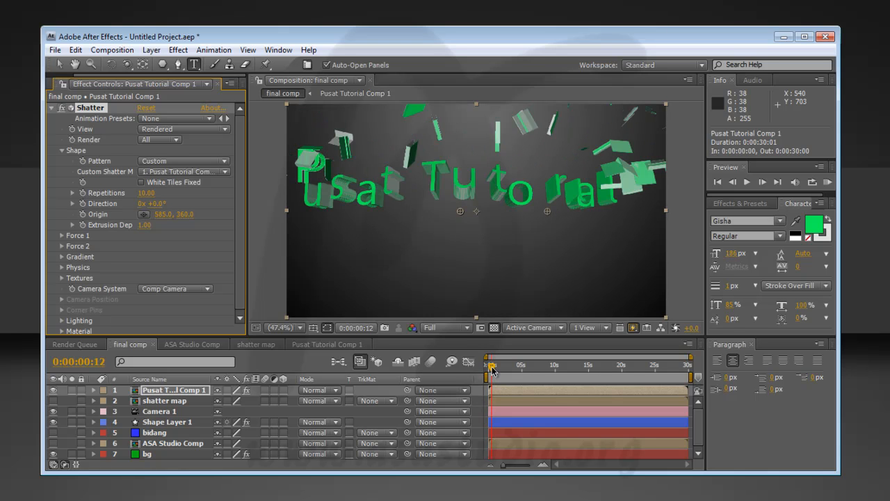
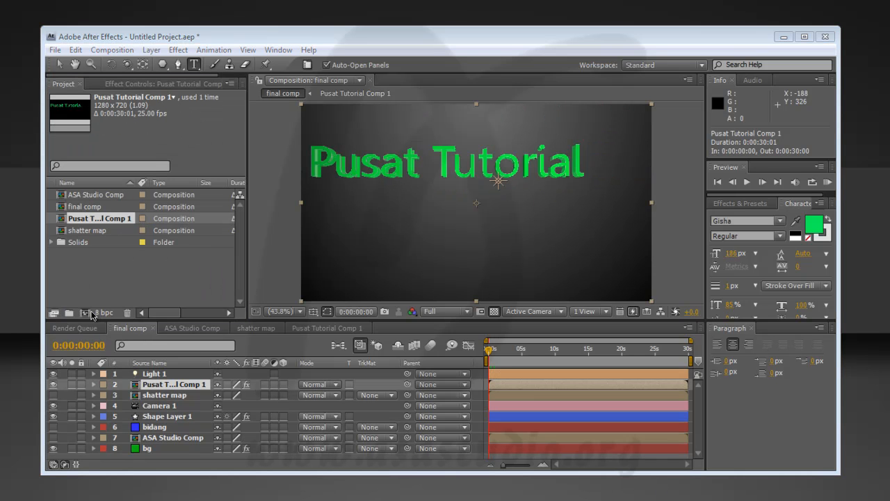
- Create a new composition named final 2 with the PAL D1/DV preset
click(85, 314)
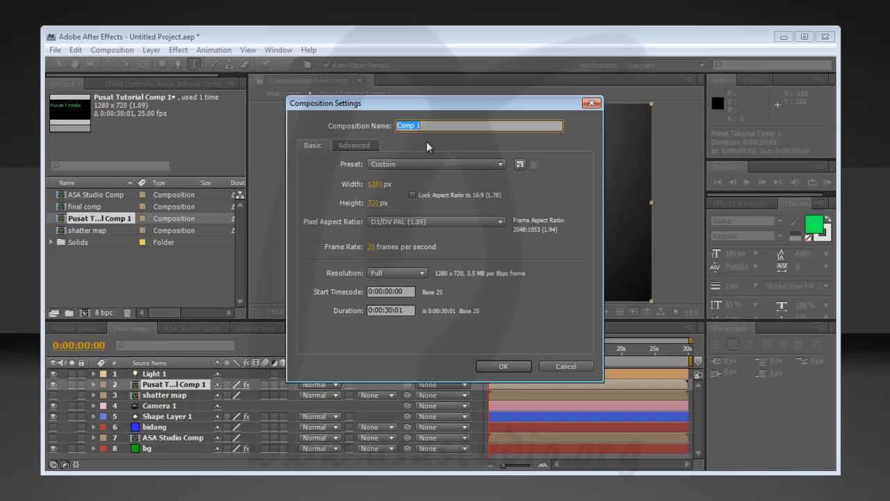
text(final 2)
click(504, 366)
click(411, 164)
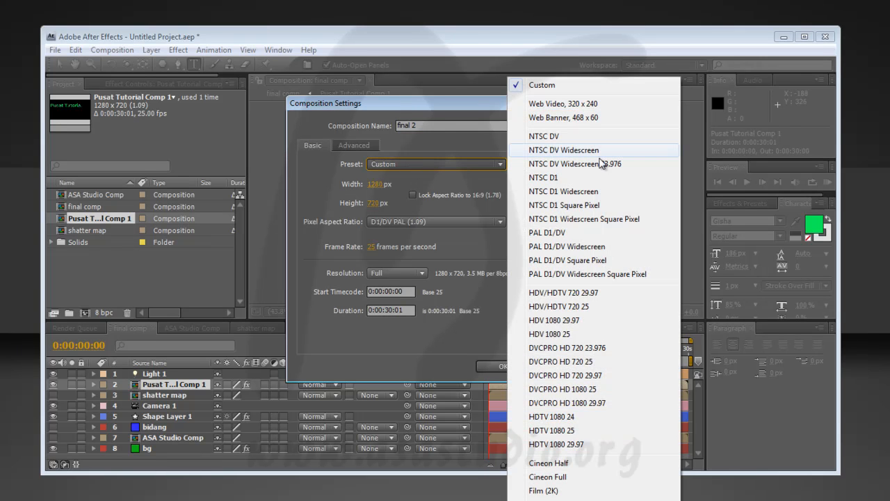
click(595, 234)
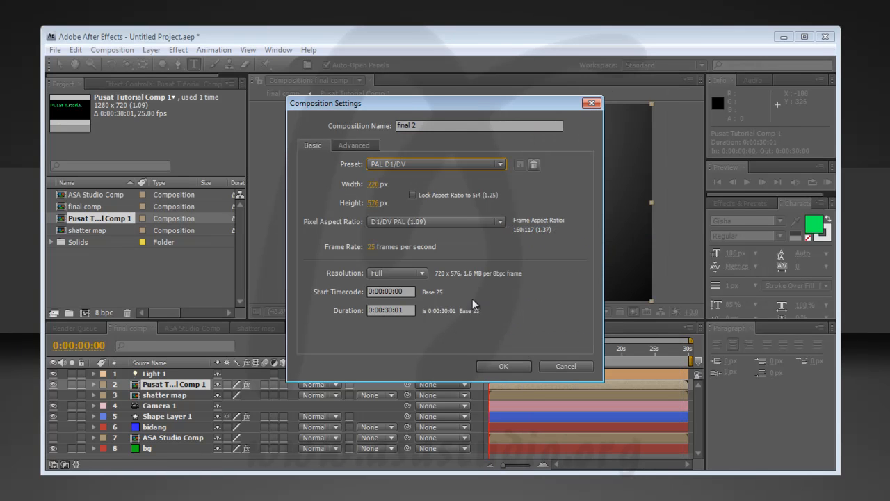
click(506, 366)
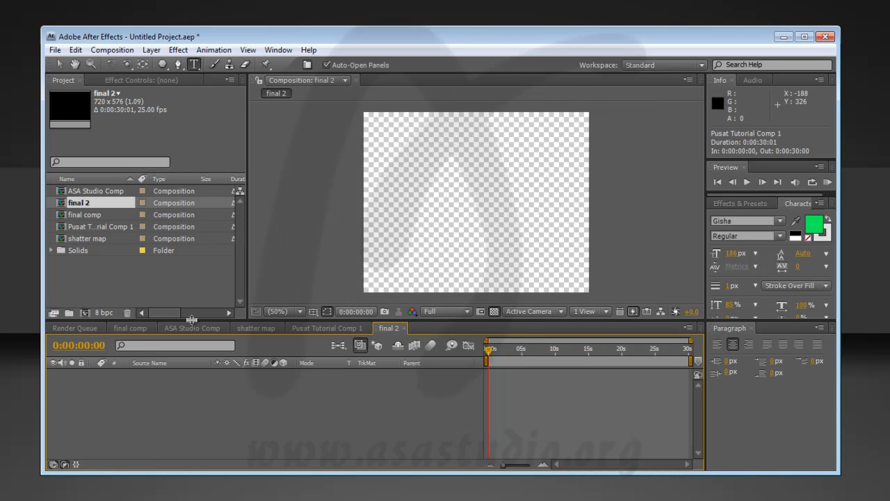
- Add a text layer reading ASA near the middle of the final 2 composition
click(294, 312)
click(302, 87)
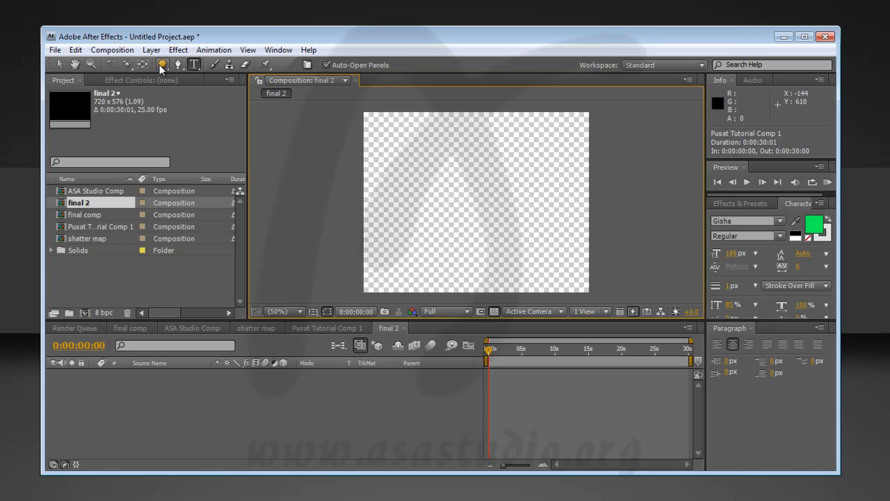
click(467, 201)
text(ASA)
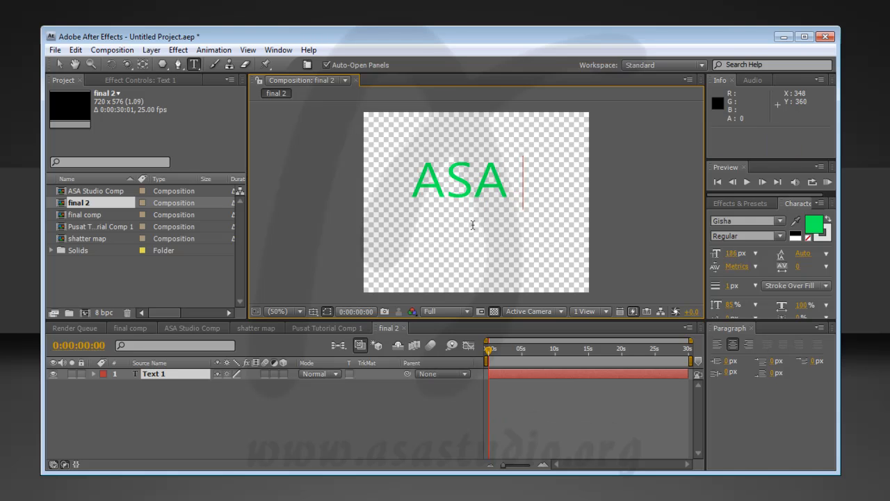
key(BackSpace)
click(175, 374)
- Apply the Shatter simulation effect to the ASA text layer and set its view to Rendered
click(178, 50)
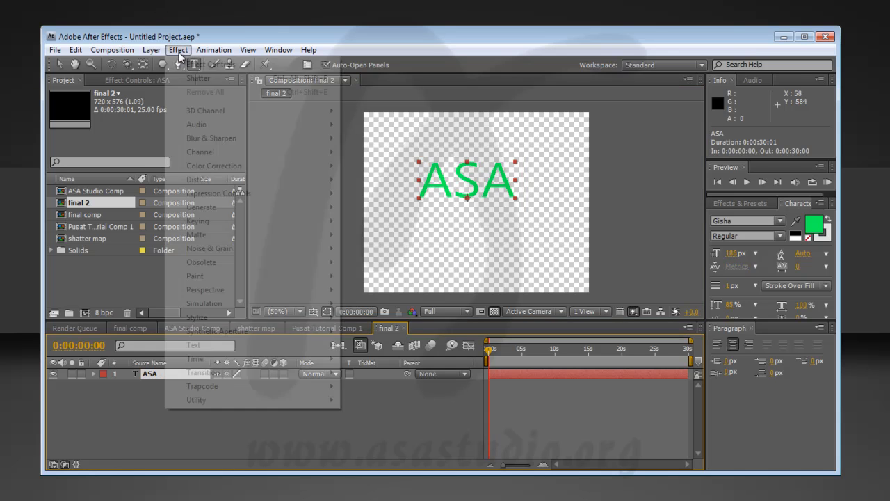
mouse_move(231, 304)
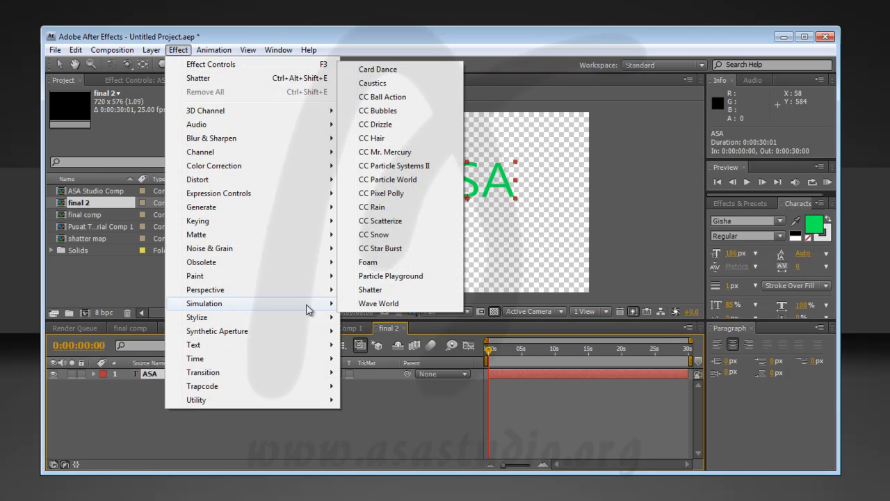
click(387, 289)
click(172, 126)
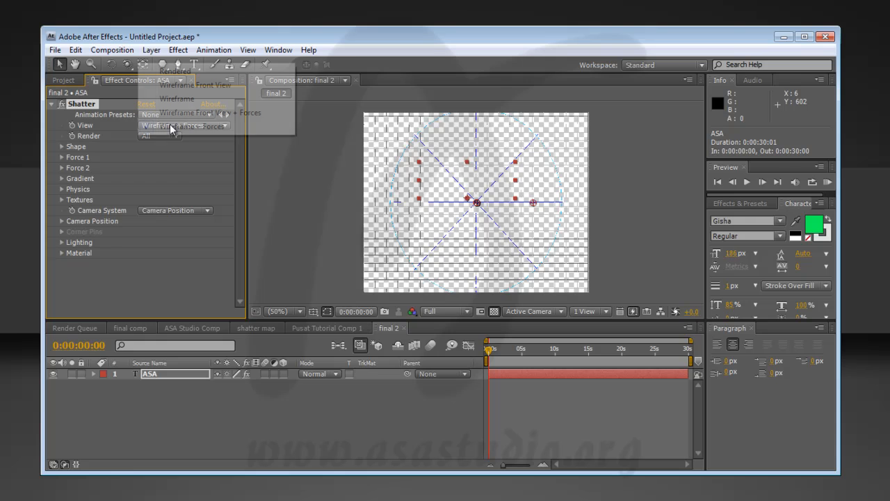
click(178, 70)
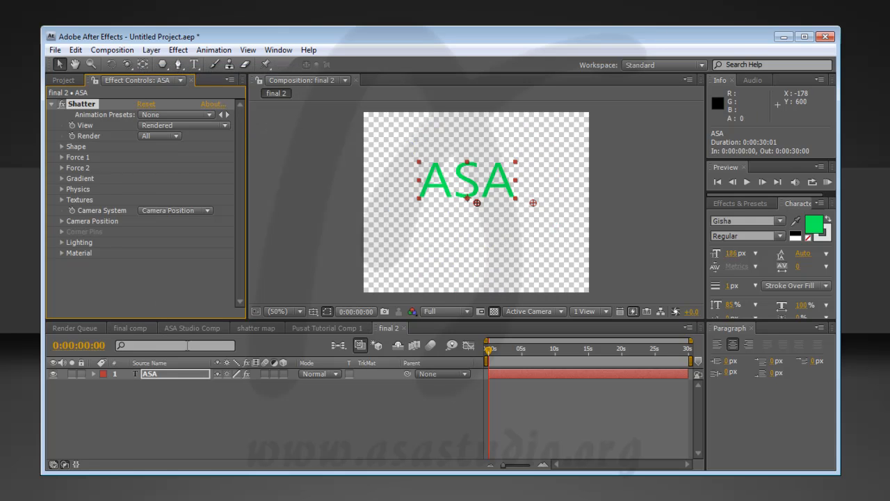
- Add a new camera layer to final 2 with the default settings
click(152, 50)
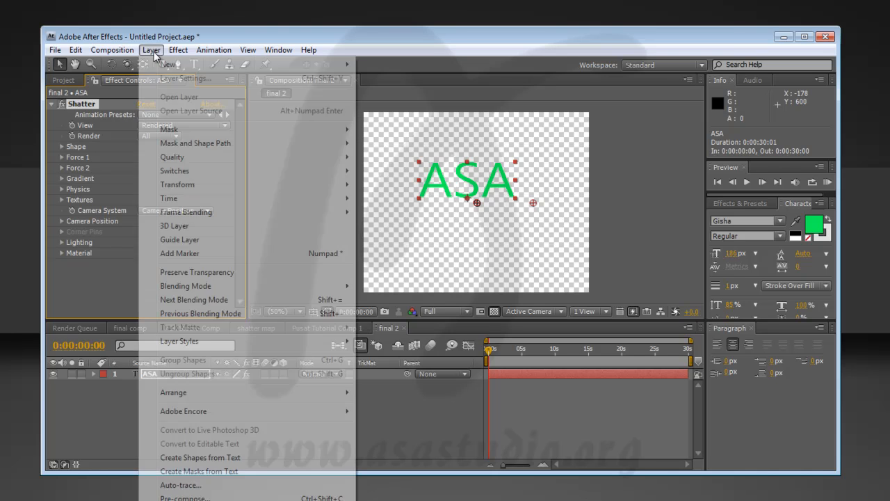
mouse_move(203, 64)
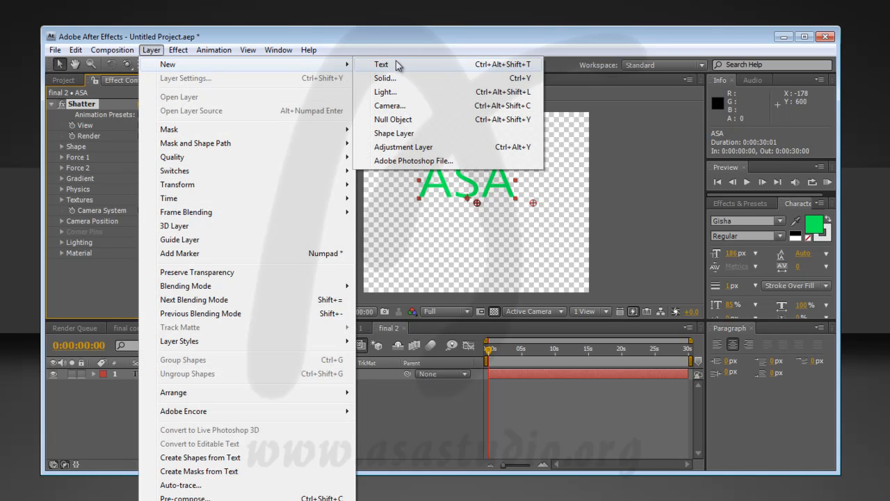
click(404, 108)
click(507, 337)
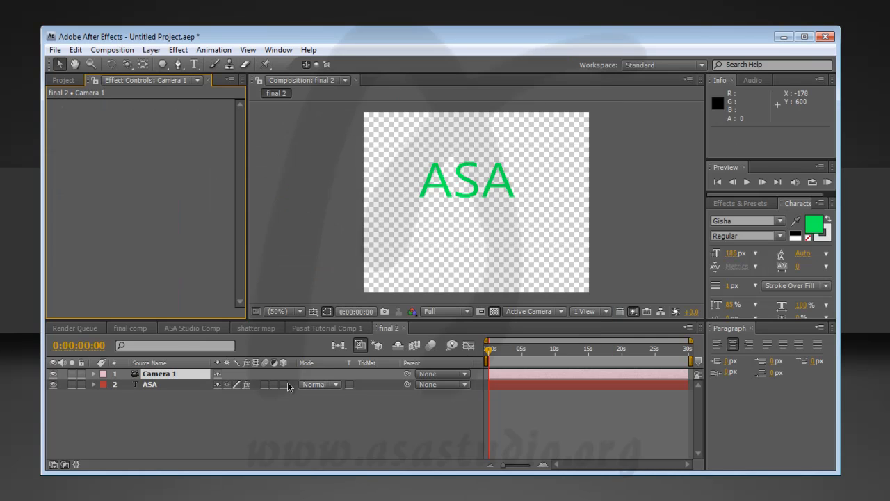
- Set the camera system of the ASA layer's Shatter effect to Comp Camera
click(147, 385)
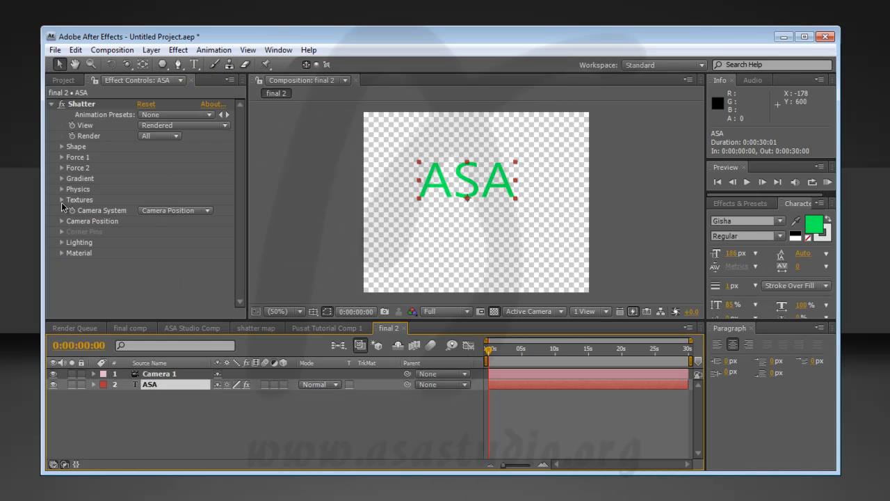
click(174, 210)
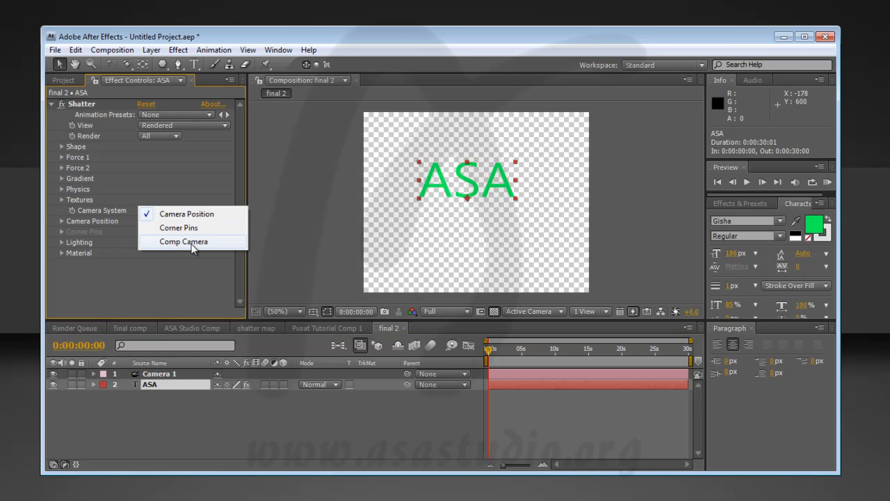
click(192, 243)
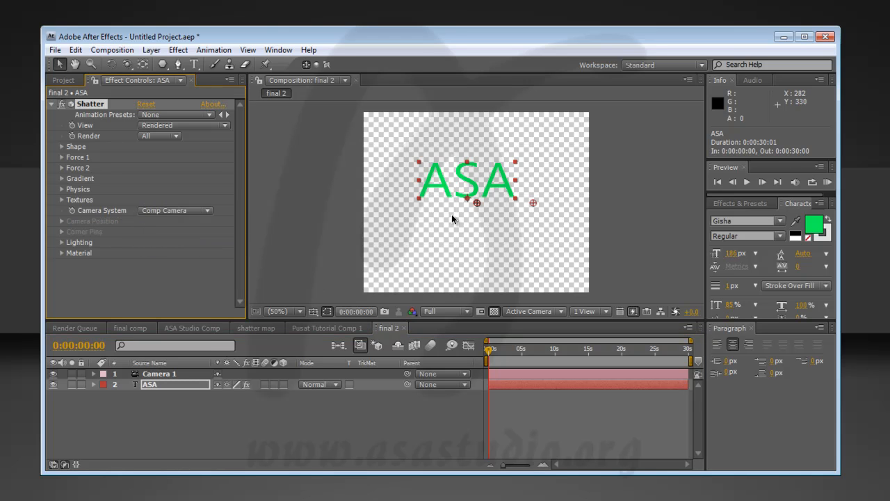
- Orbit the camera to about position 887, -819, -1266 so the ASA text is seen at an angle
click(127, 64)
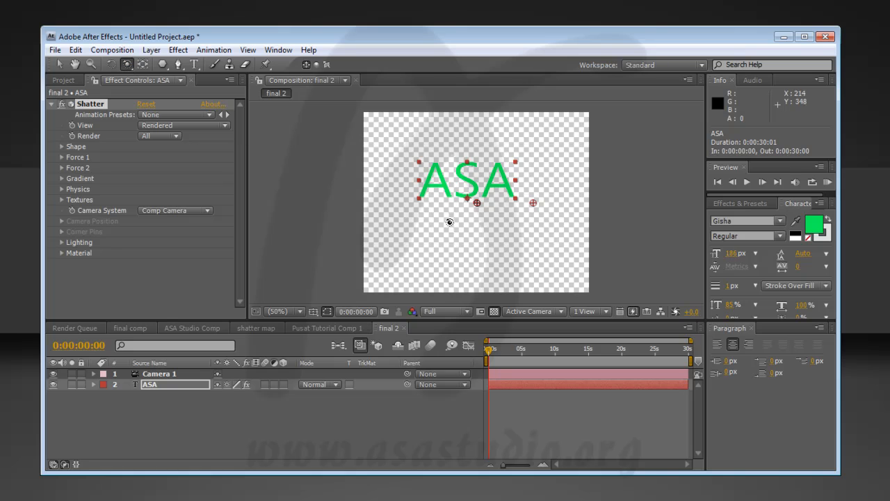
drag(450, 222, 437, 253)
drag(455, 221, 441, 243)
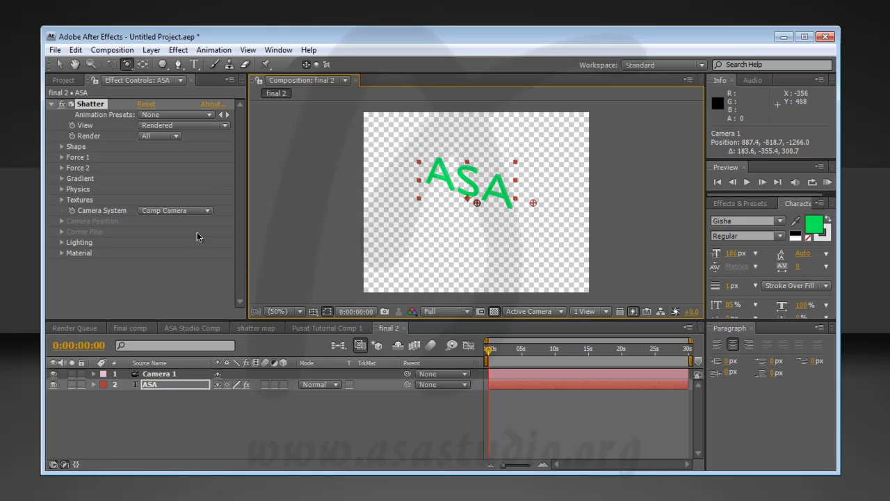
- Add a Point light named Light 1 to final 2 with 120% intensity and shadow casting enabled
click(151, 49)
mouse_move(225, 68)
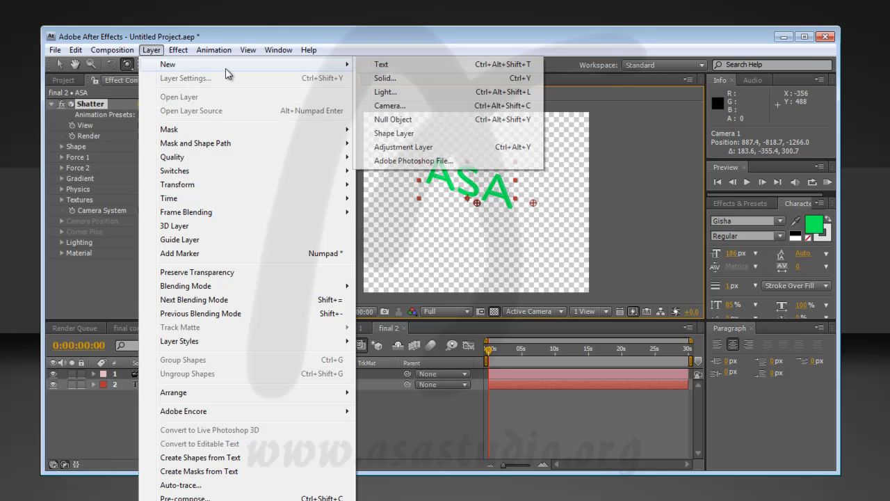
click(440, 96)
click(210, 311)
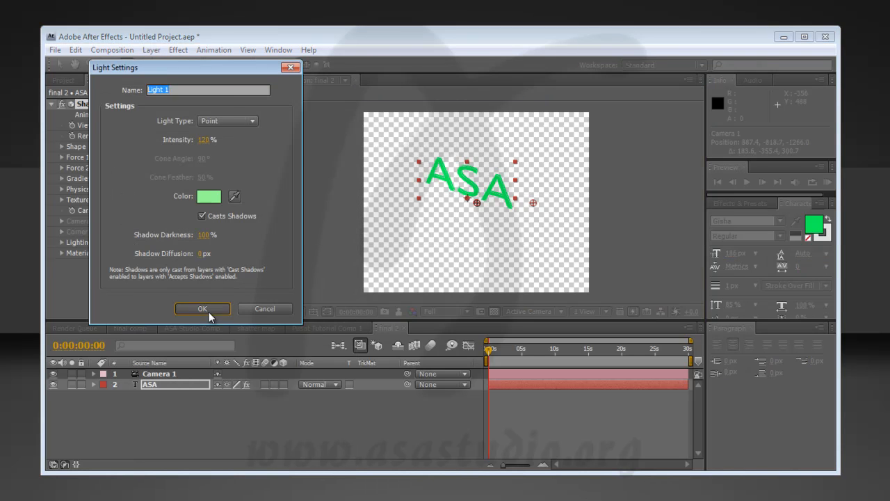
- Set the lighting type of the ASA layer's Shatter effect to First Comp Light
click(161, 397)
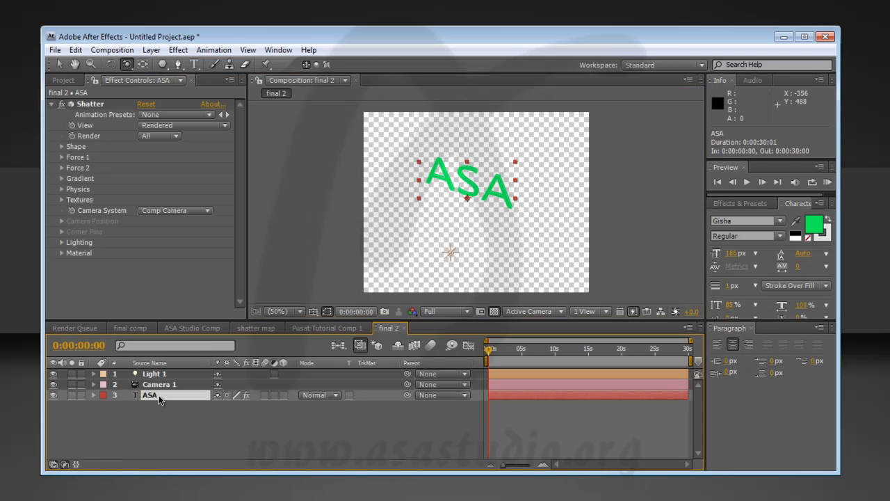
click(62, 243)
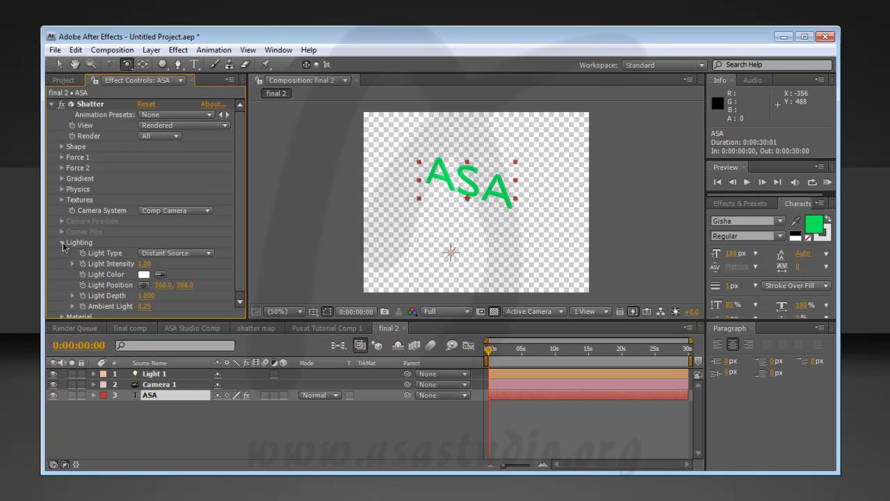
click(175, 253)
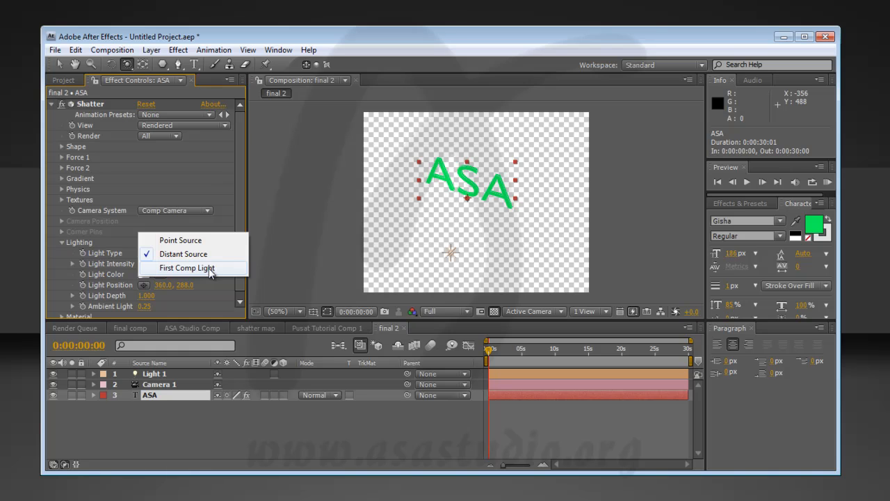
click(210, 270)
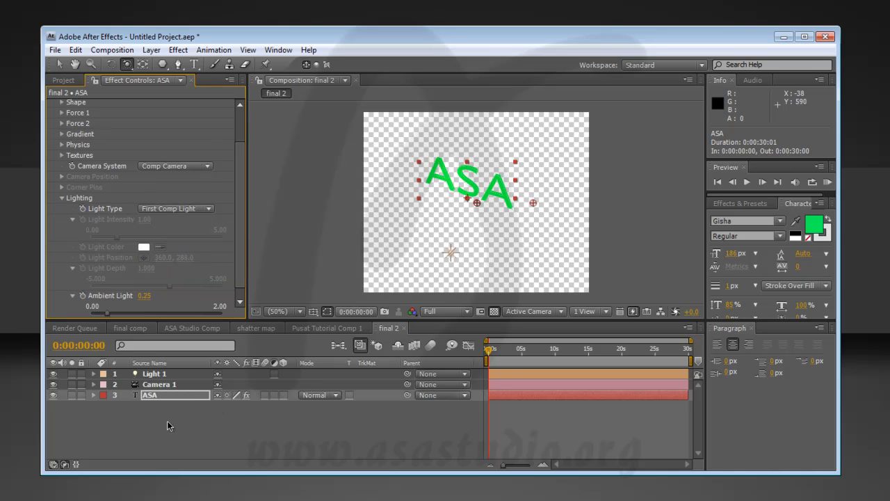
- Add a blue 720 x 576 px solid to final 2 and place it below the ASA layer
click(153, 50)
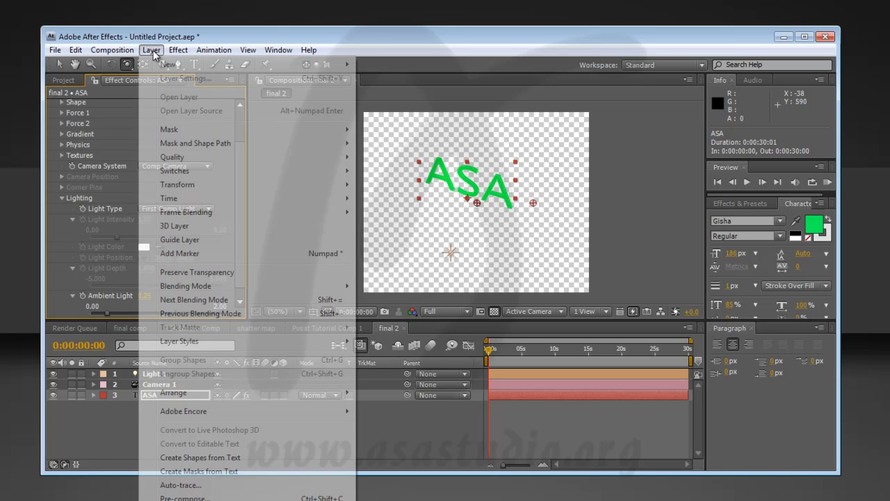
mouse_move(212, 67)
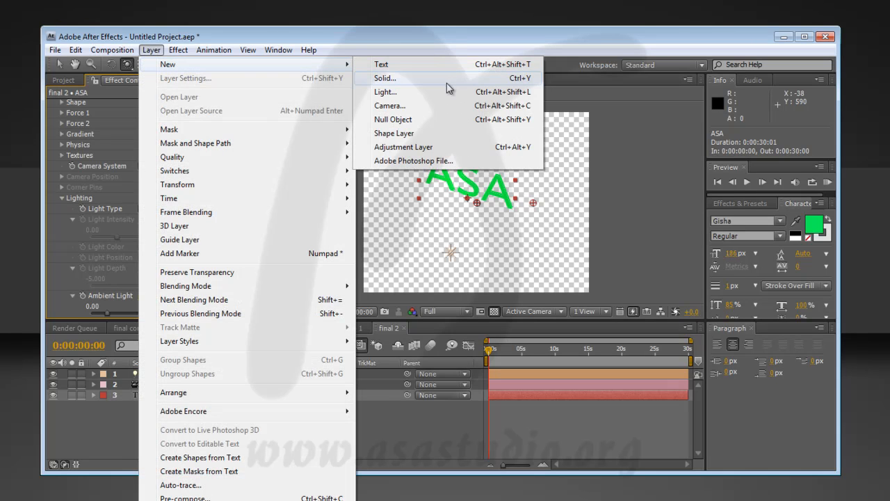
click(445, 77)
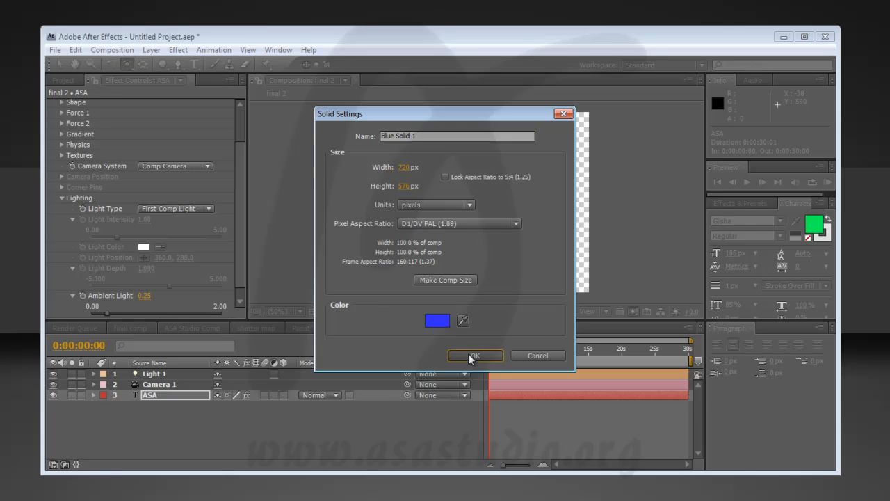
click(470, 355)
drag(181, 376, 185, 417)
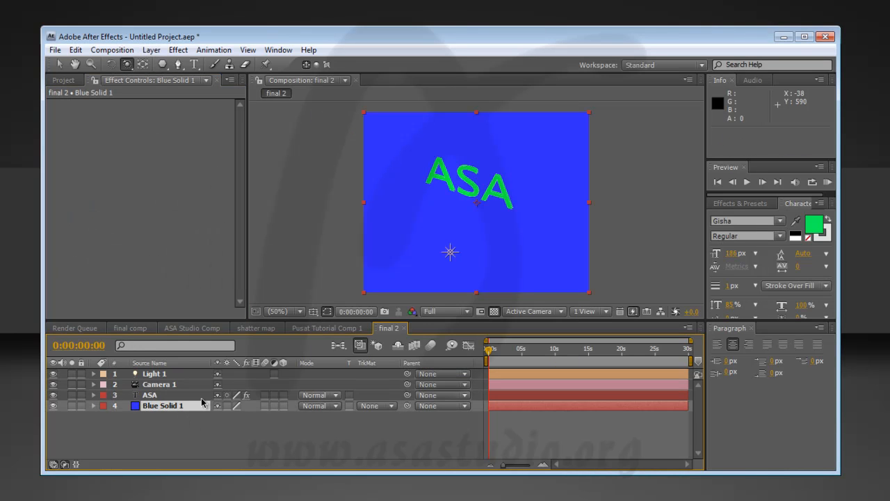
- Make the blue solid a 3D layer and scale it to about 235% by 251% so it fills the frame
click(283, 406)
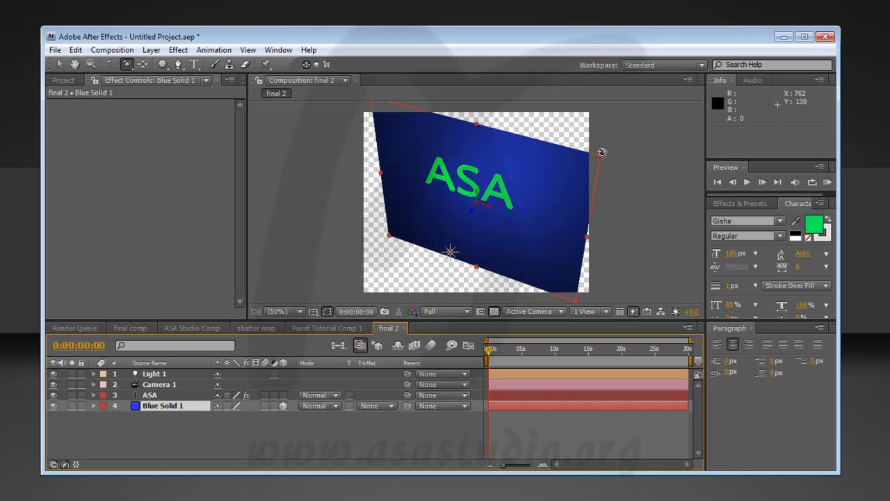
drag(601, 152, 889, 42)
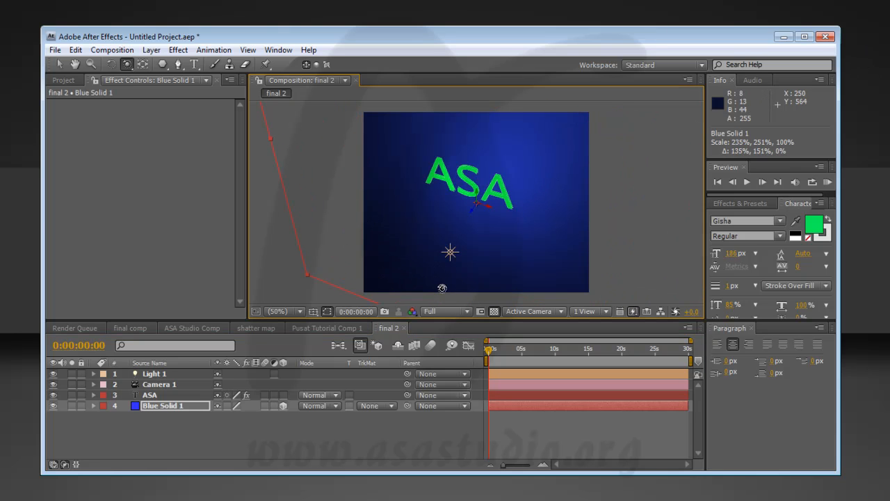
- Try the Point Source and Distant Source light types on ASA's Shatter effect, then restore First Comp Light
click(174, 396)
scroll(241, 233, down, 5)
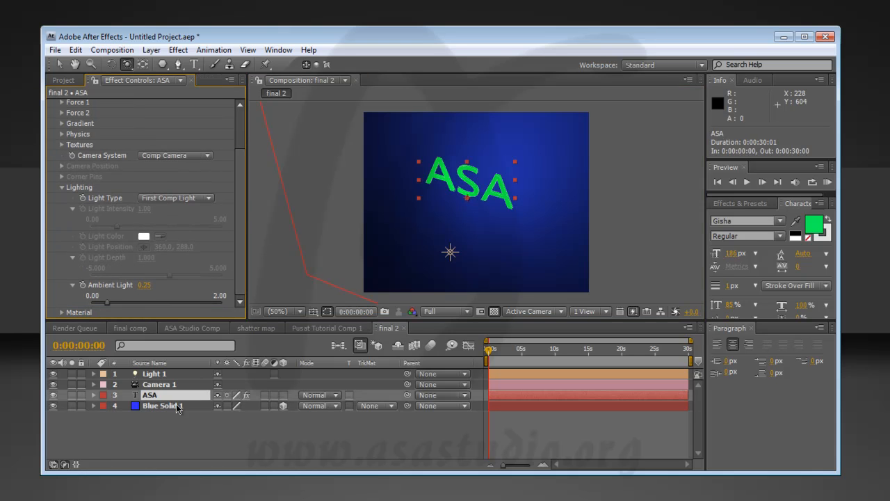
click(189, 203)
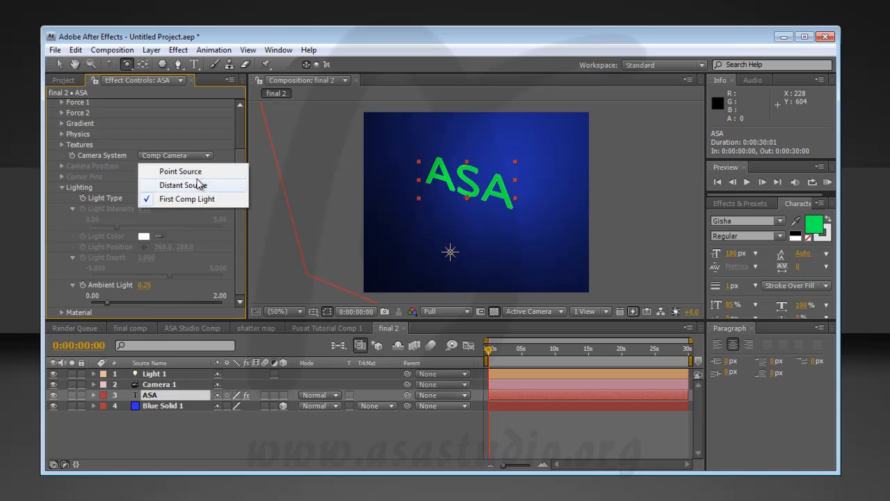
click(200, 172)
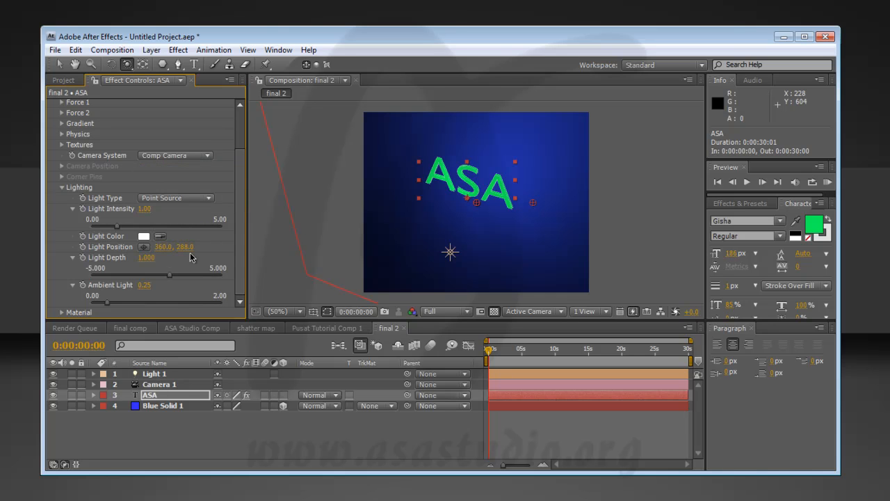
click(201, 199)
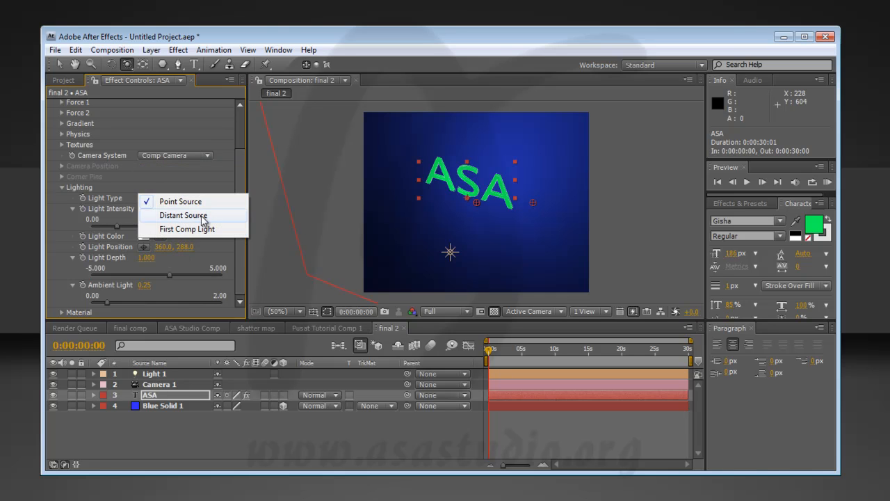
click(199, 215)
click(203, 202)
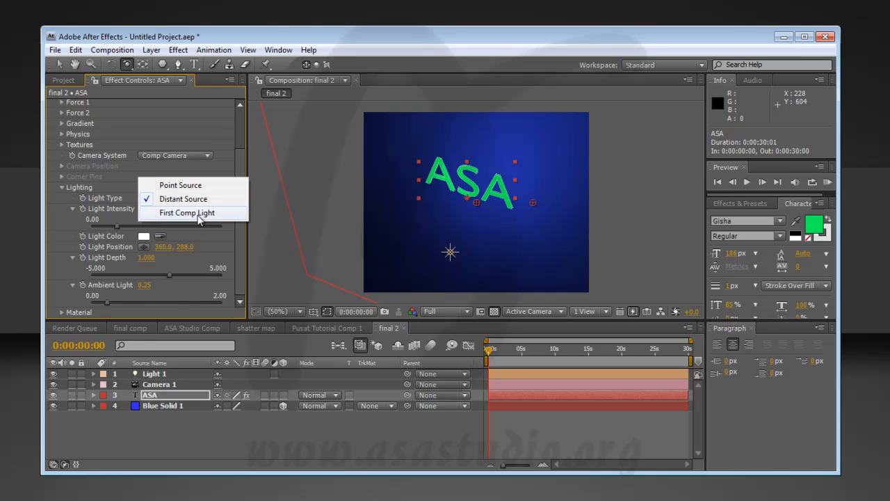
click(198, 214)
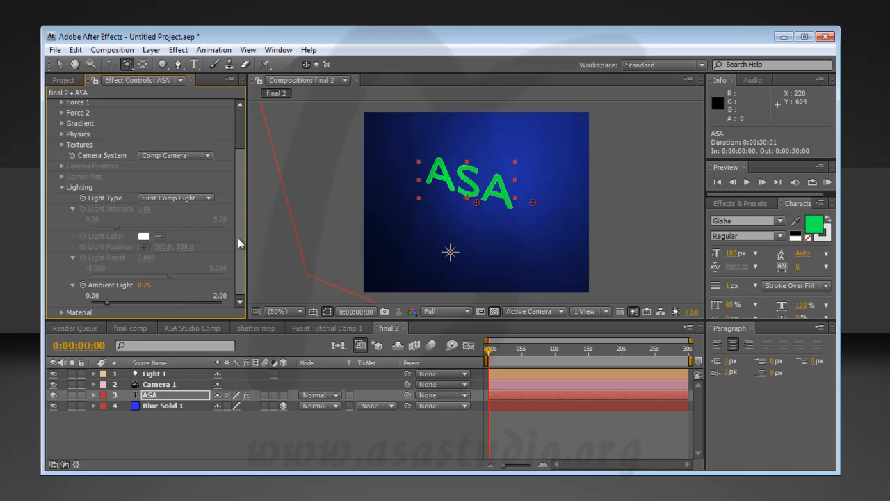
- Lower the ambient light of ASA's Shatter effect to 0.14 and set its shape pattern to Custom
mouse_move(106, 303)
mouse_down()
mouse_move(168, 306)
mouse_move(64, 304)
mouse_move(107, 307)
mouse_move(100, 305)
mouse_up()
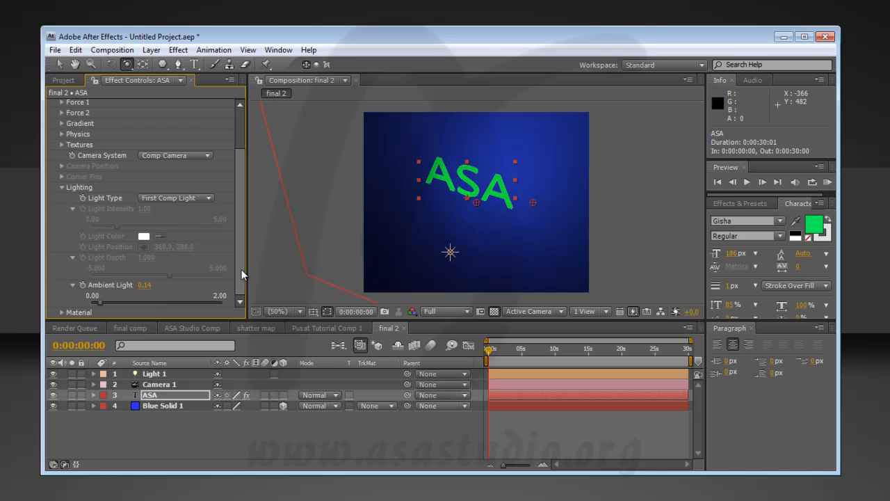
drag(243, 259, 252, 224)
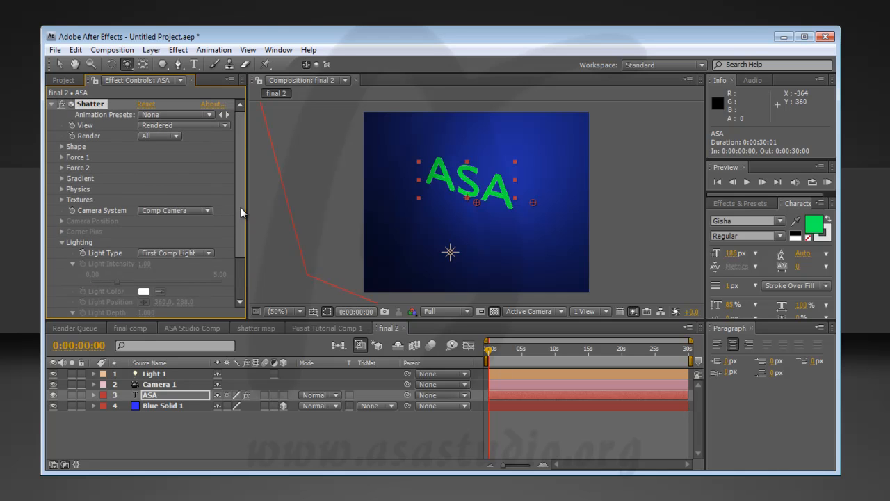
click(62, 147)
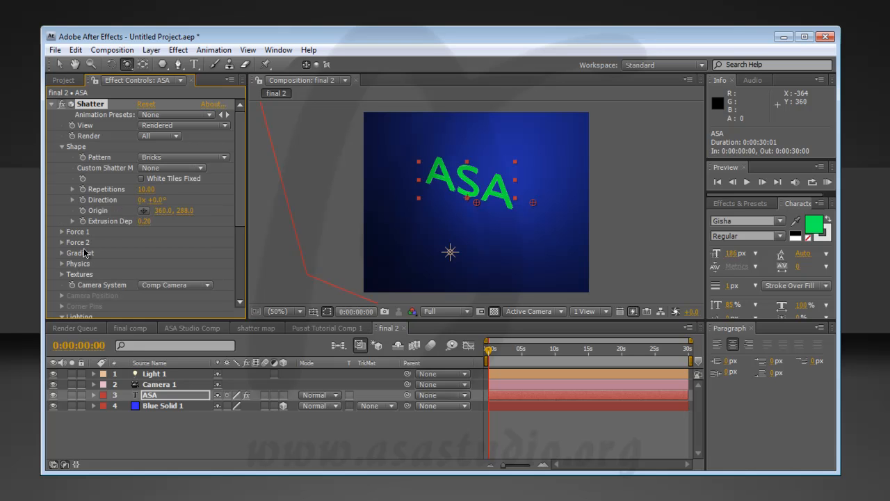
click(163, 159)
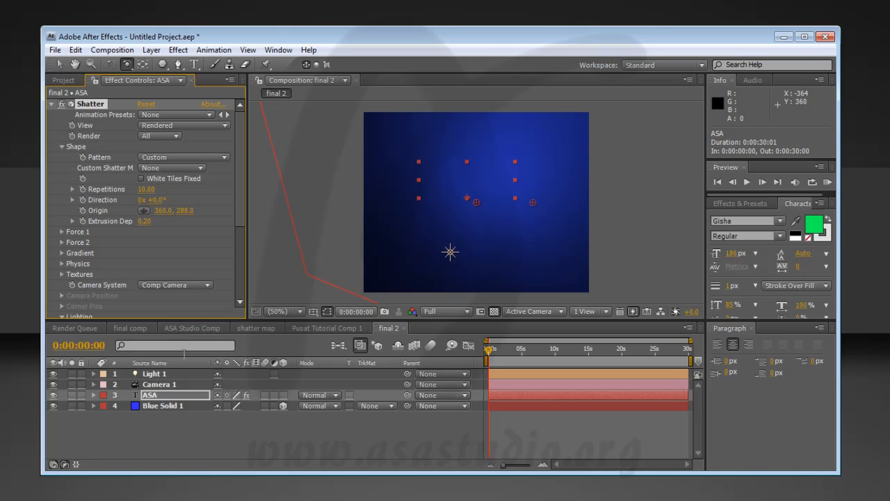
- Create a new PAL D1/DV composition named map, 720 x 576 px at 25 fps
click(64, 81)
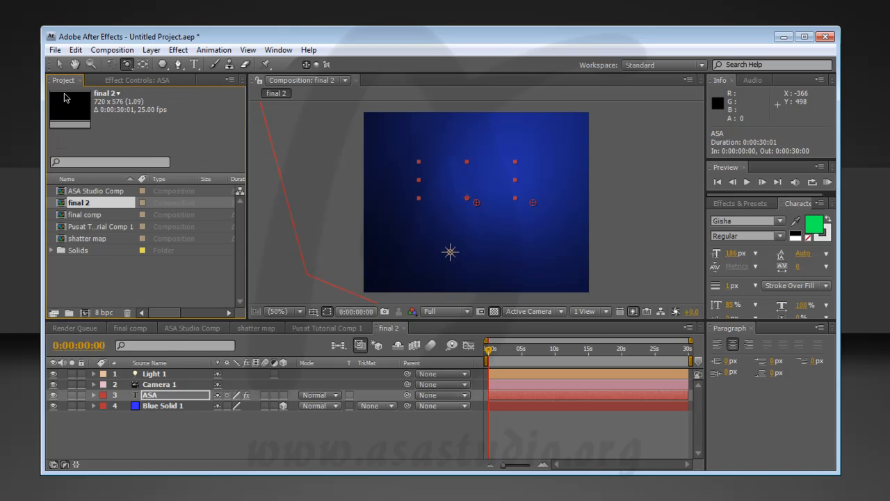
click(85, 314)
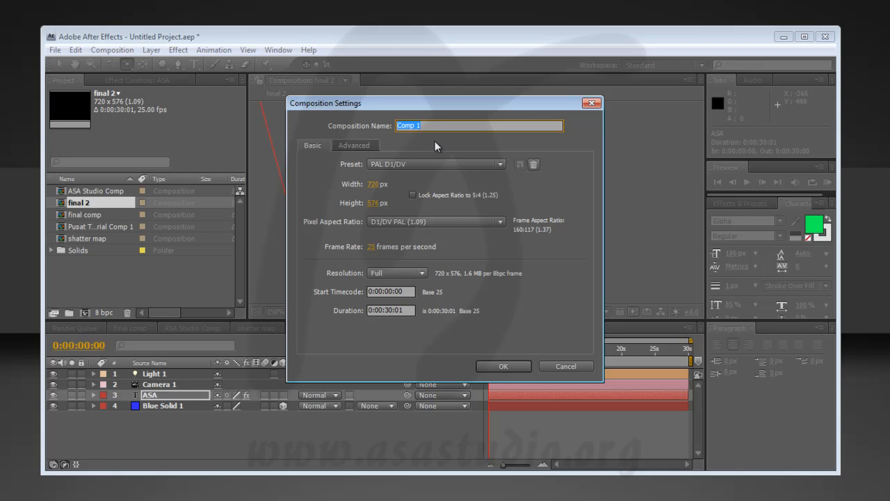
text(map)
click(499, 366)
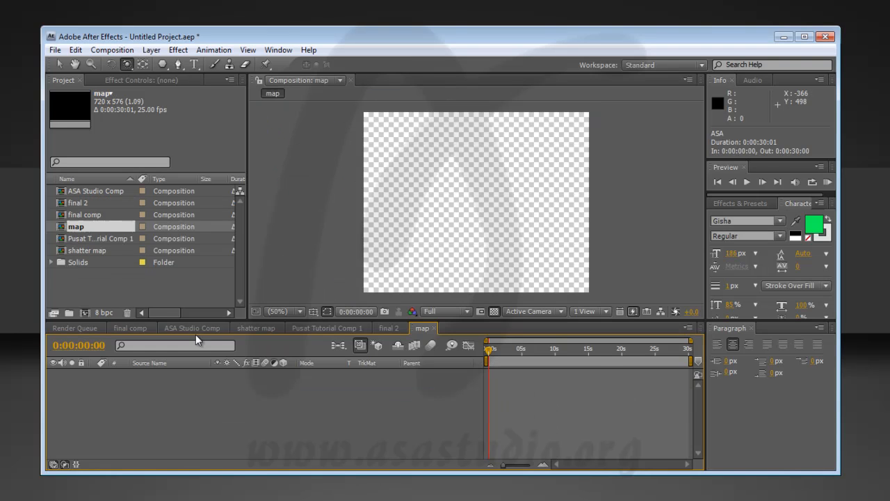
- Add a blue 720 x 576 px solid layer to the map composition
right_click(174, 383)
mouse_move(242, 393)
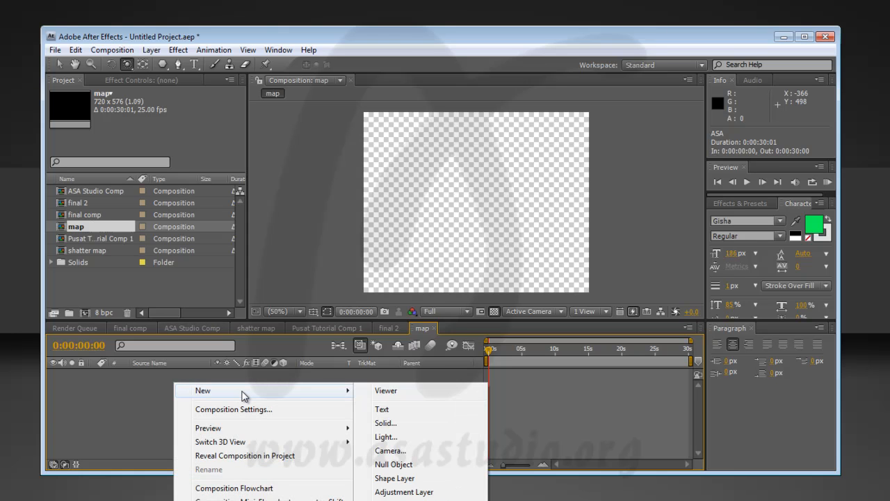
click(412, 422)
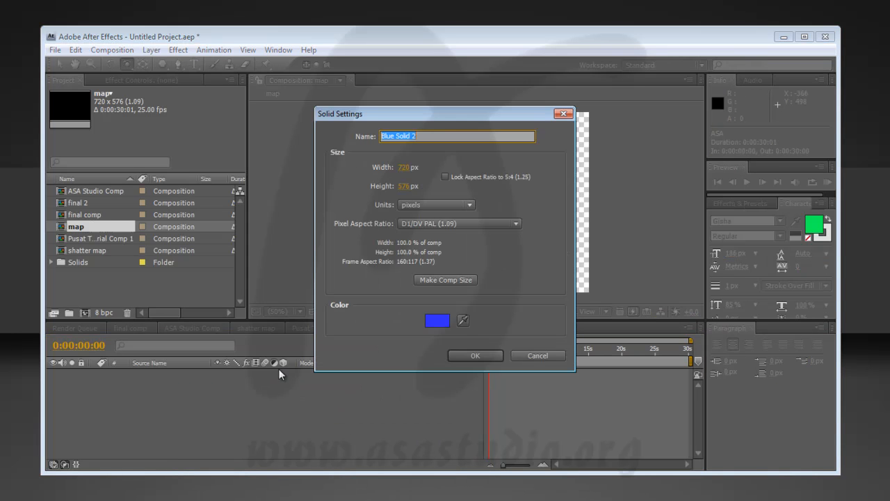
click(489, 355)
- Apply the Fractal Noise effect and then the Colorama effect to the blue solid in the map composition
click(178, 50)
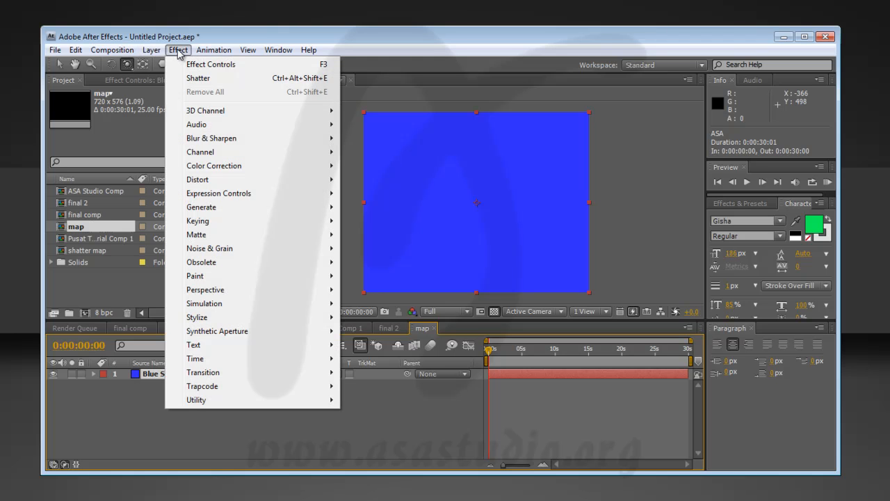
mouse_move(209, 209)
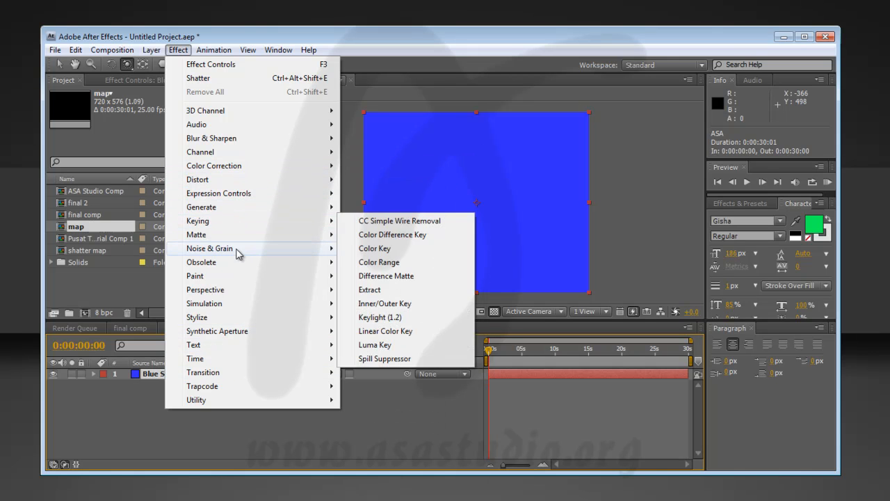
mouse_move(240, 255)
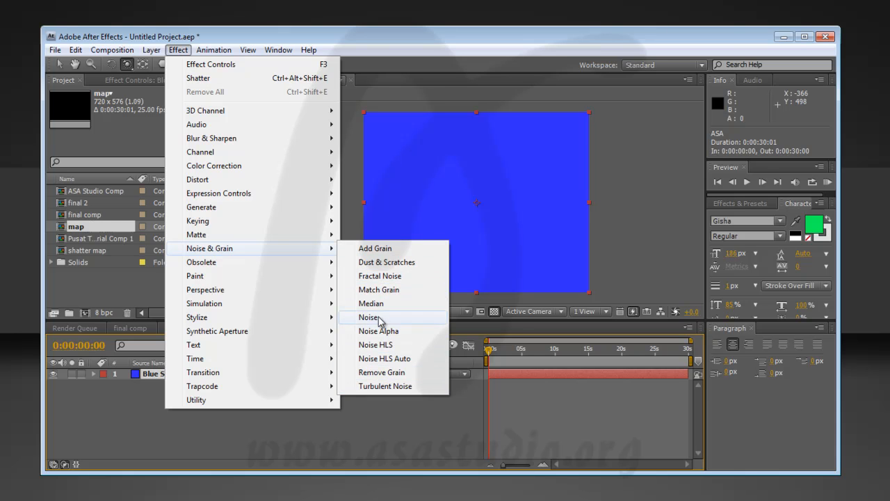
click(386, 276)
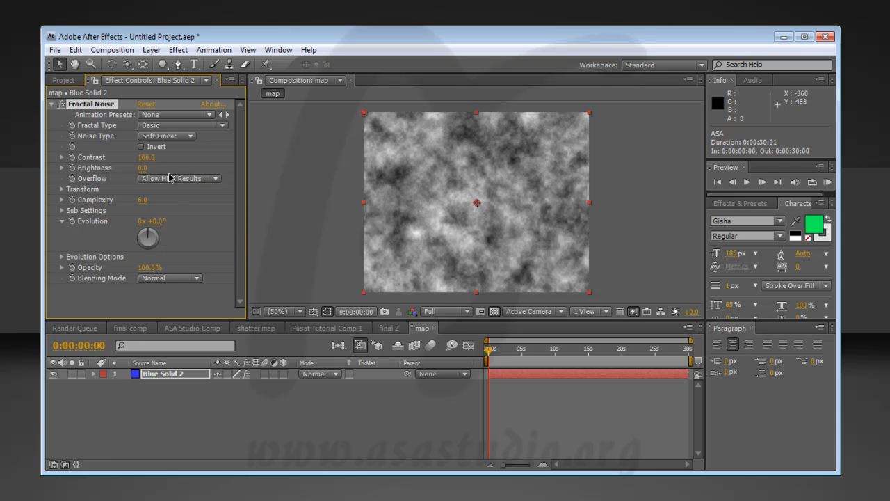
click(178, 50)
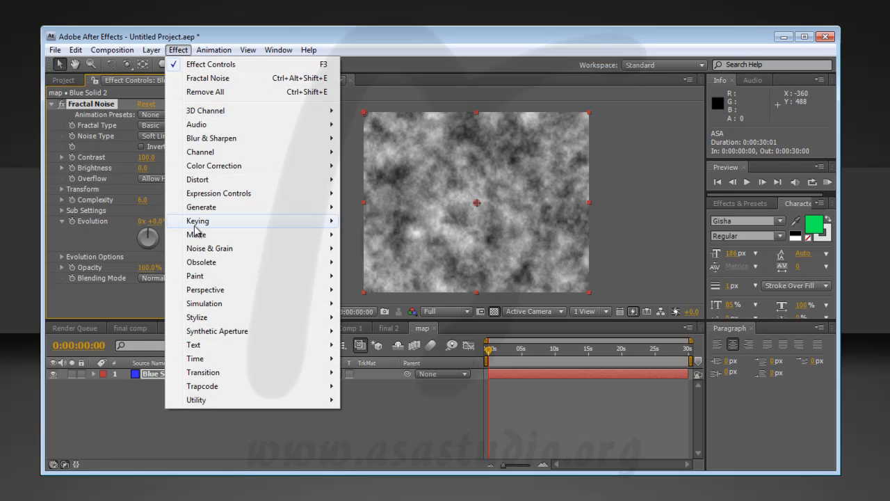
mouse_move(240, 167)
click(426, 344)
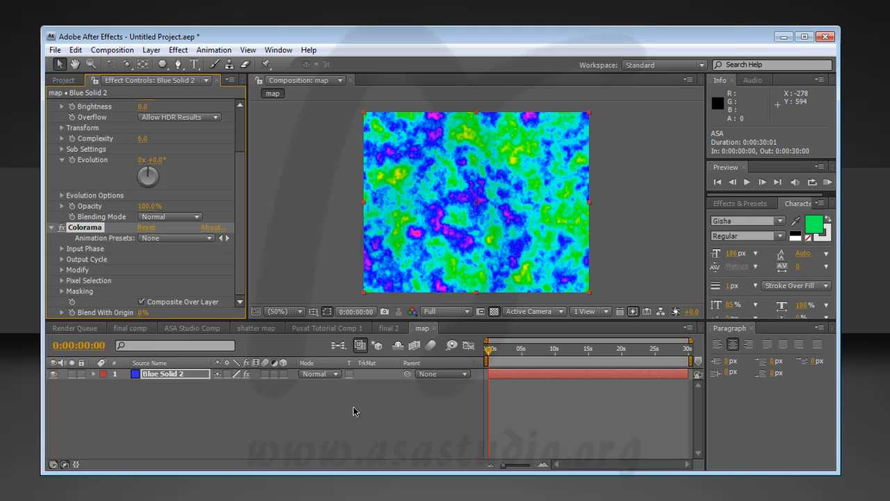
- Add the map composition to the final 2 composition as the lowest layer and hide it
click(388, 328)
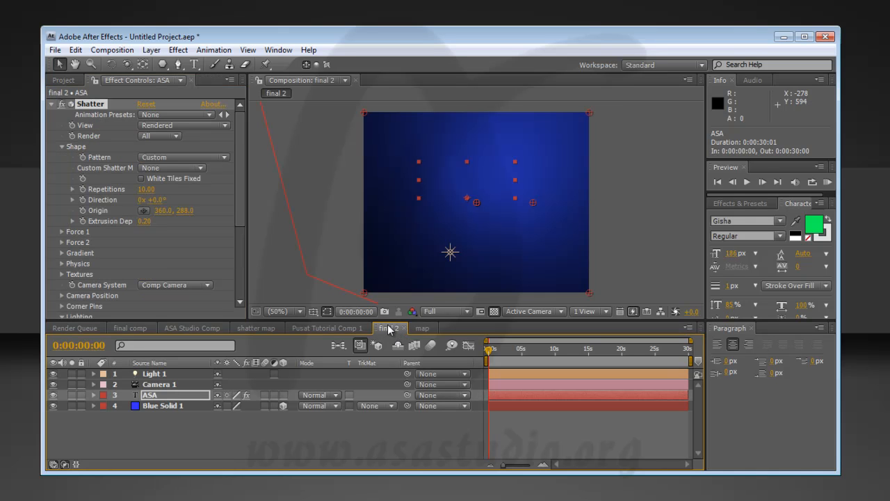
click(201, 169)
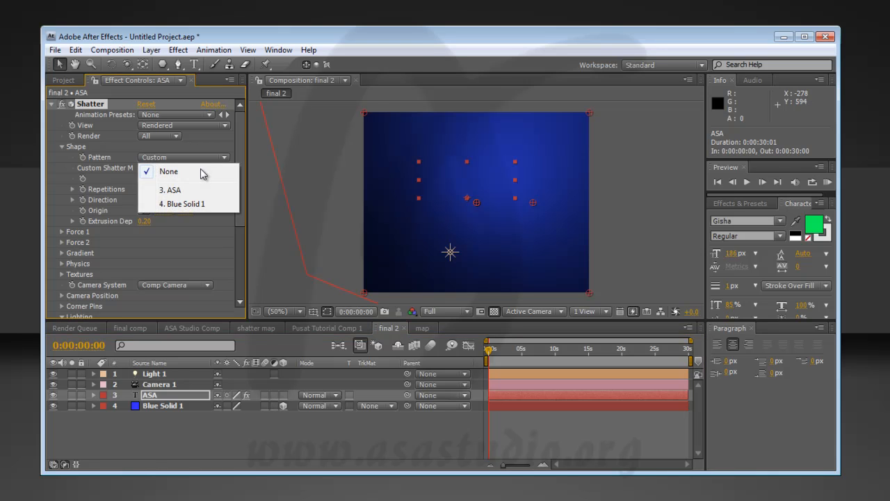
click(64, 80)
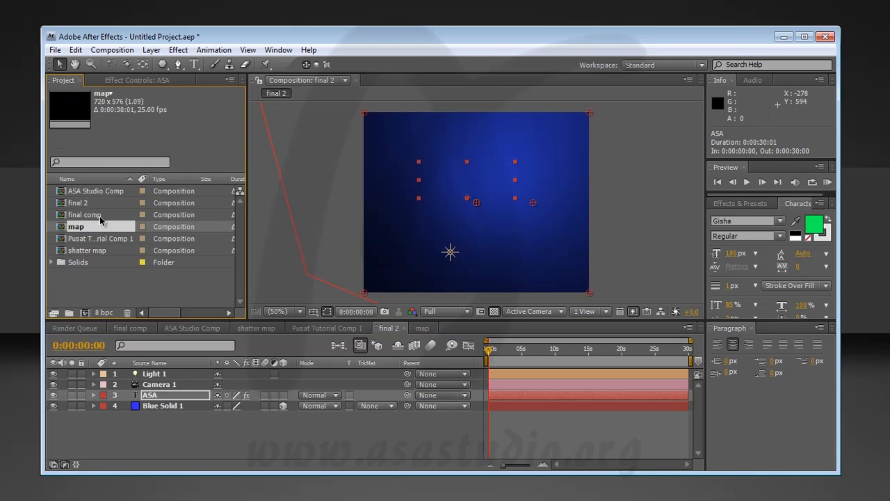
drag(71, 232, 114, 422)
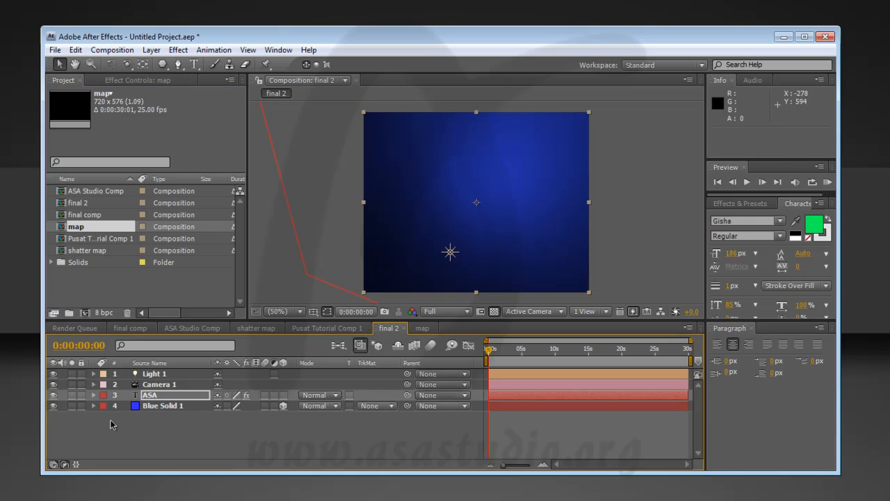
- Set the custom shatter map of ASA's Shatter effect to the map layer and preview the shattering at 0:00:00:07
click(156, 397)
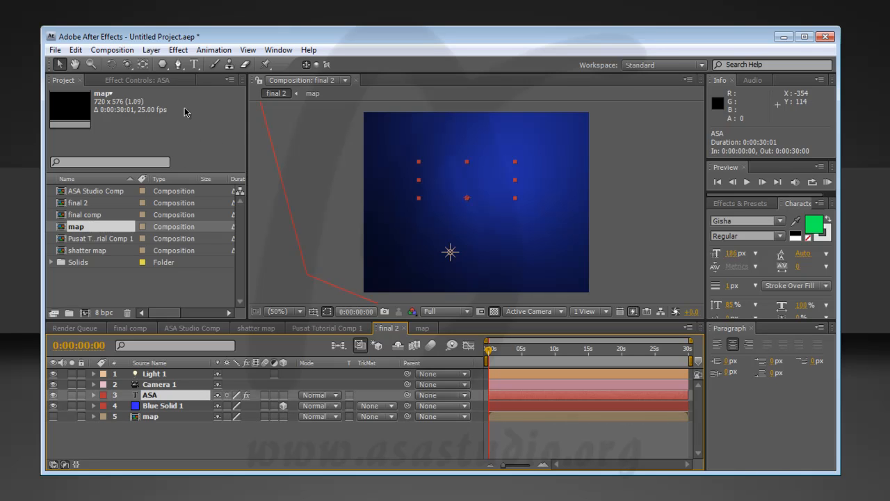
click(139, 80)
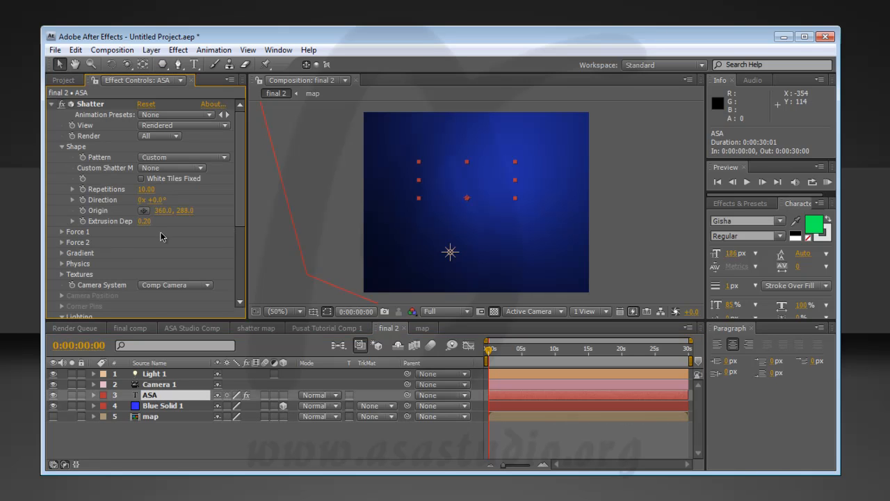
click(167, 168)
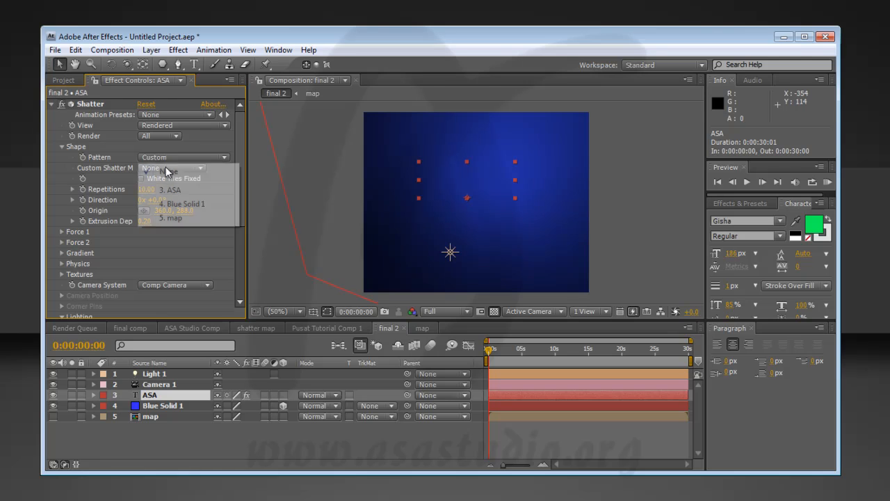
click(174, 218)
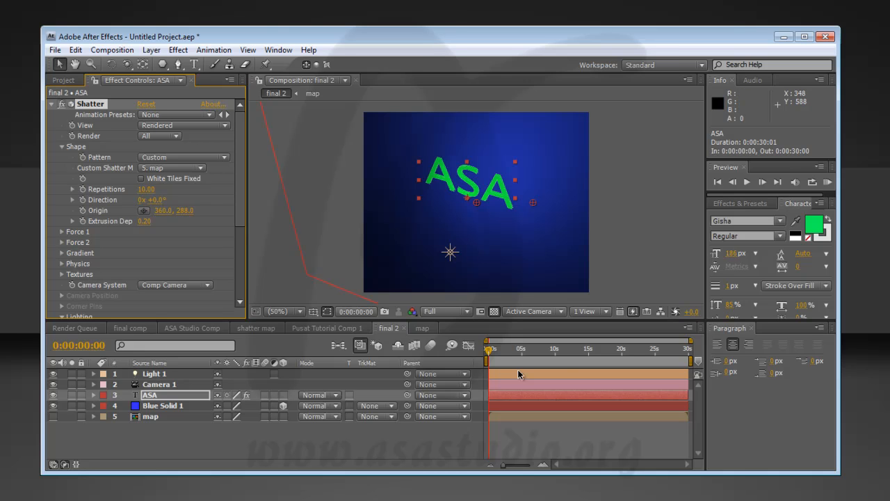
key(space)
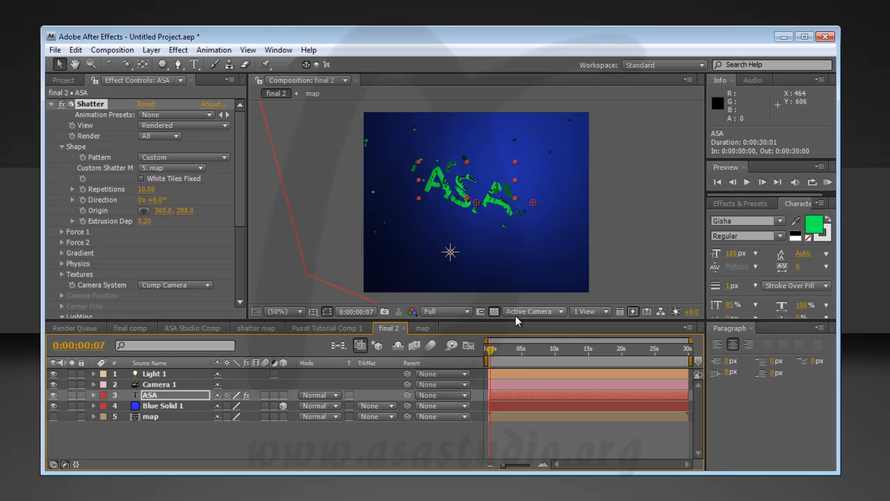
drag(491, 353, 491, 354)
- In the map composition, add a black colour to Colorama's output cycle between green and cyan
click(422, 327)
click(238, 237)
drag(241, 233, 241, 278)
click(62, 249)
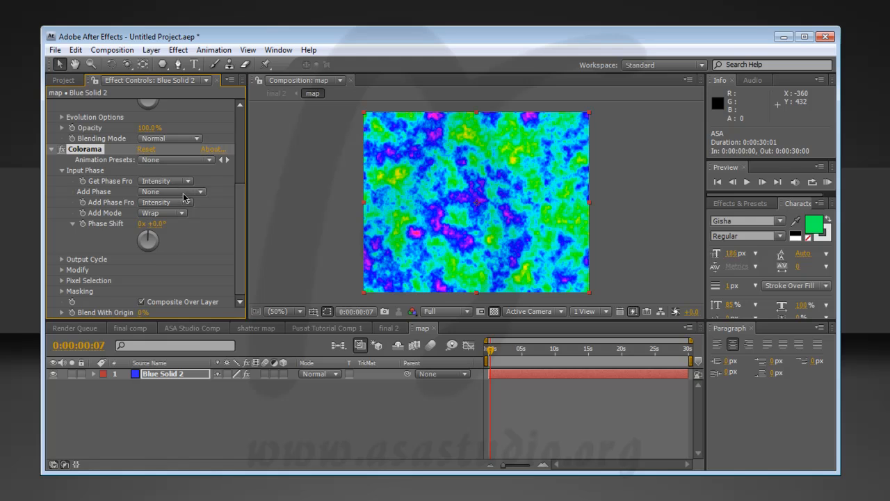
click(61, 259)
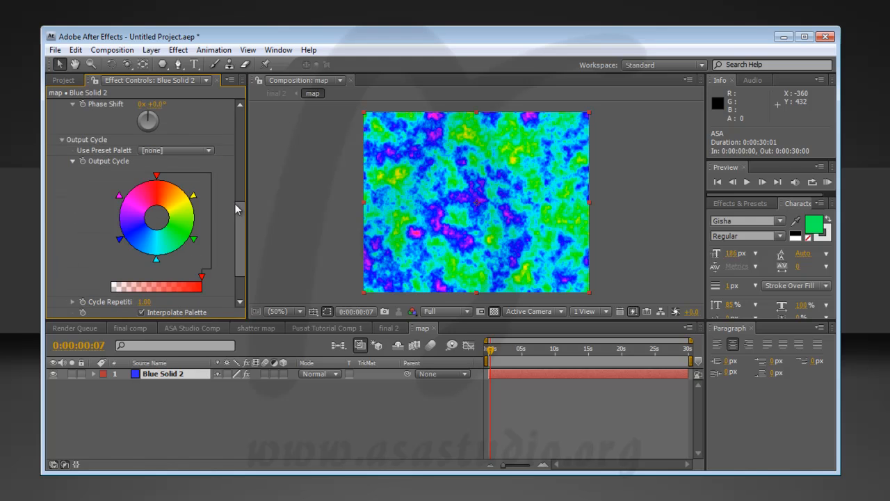
drag(242, 220, 242, 230)
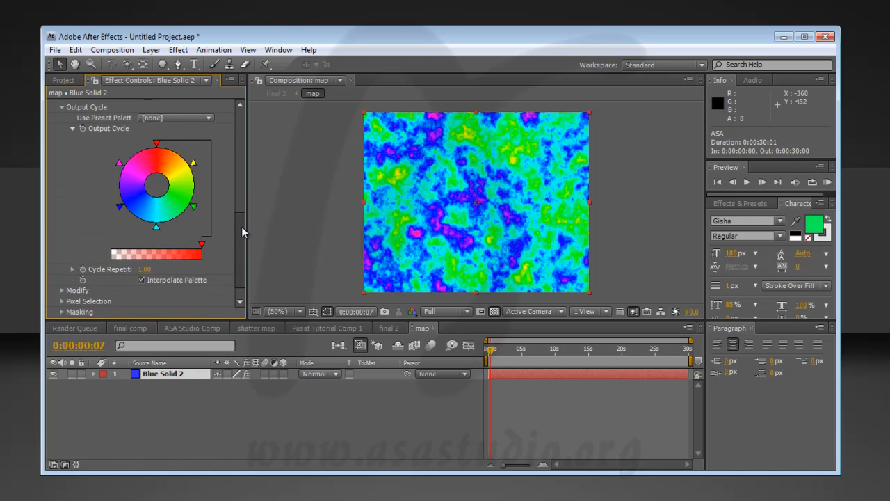
double_click(178, 221)
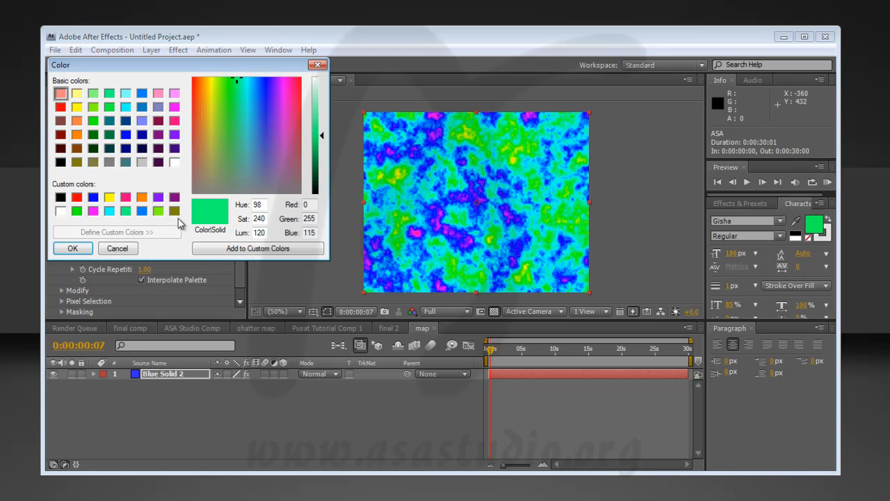
click(60, 164)
click(72, 248)
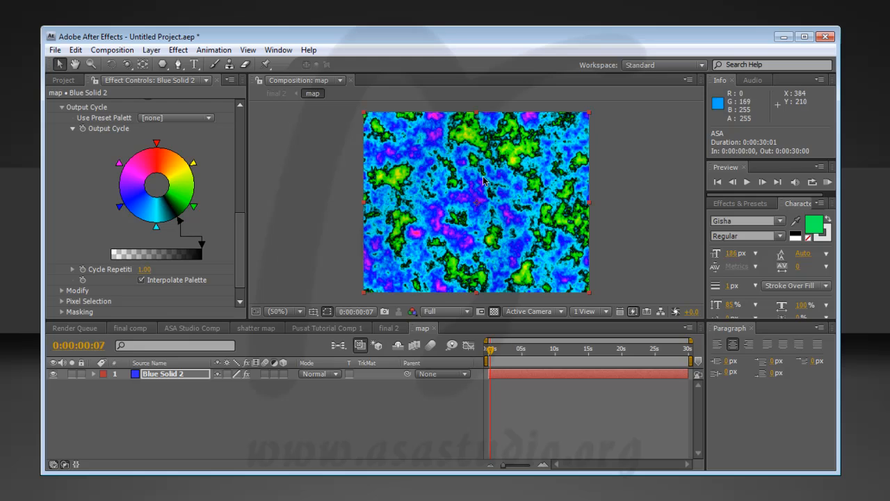
- Add a purple colour (RGB 128, 0, 255) to Colorama's output cycle between red and yellow
double_click(170, 158)
click(211, 122)
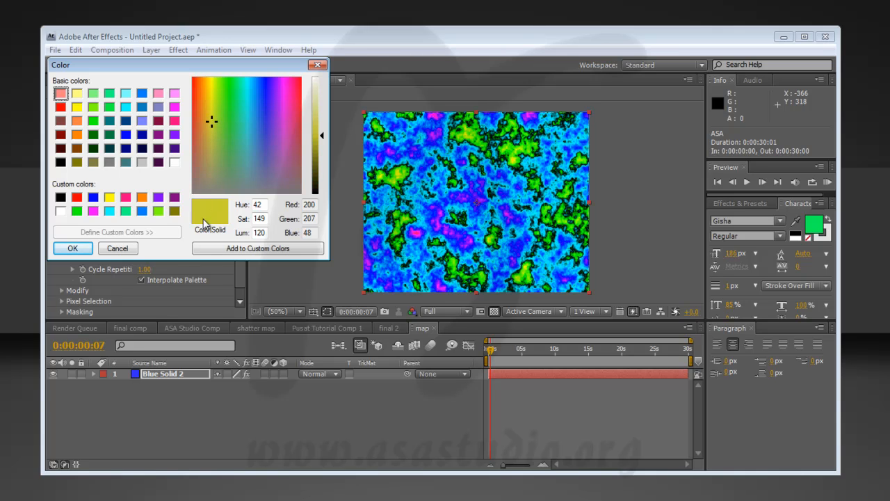
click(68, 249)
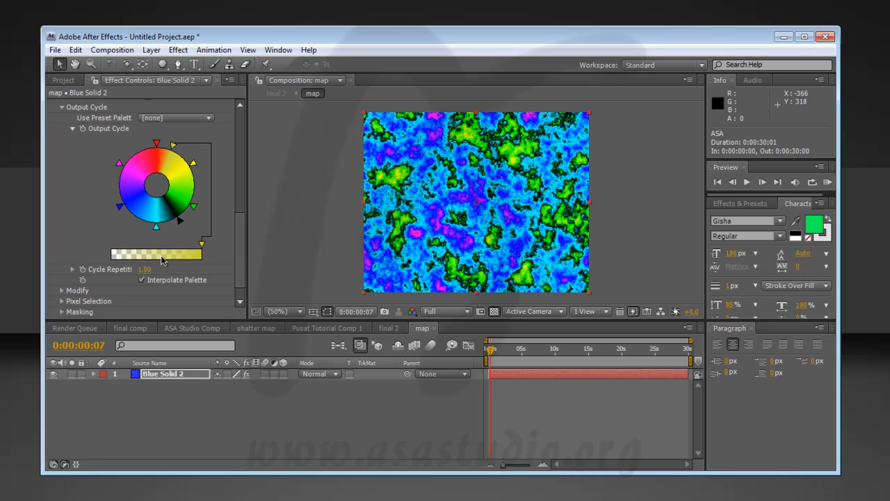
click(174, 147)
double_click(174, 147)
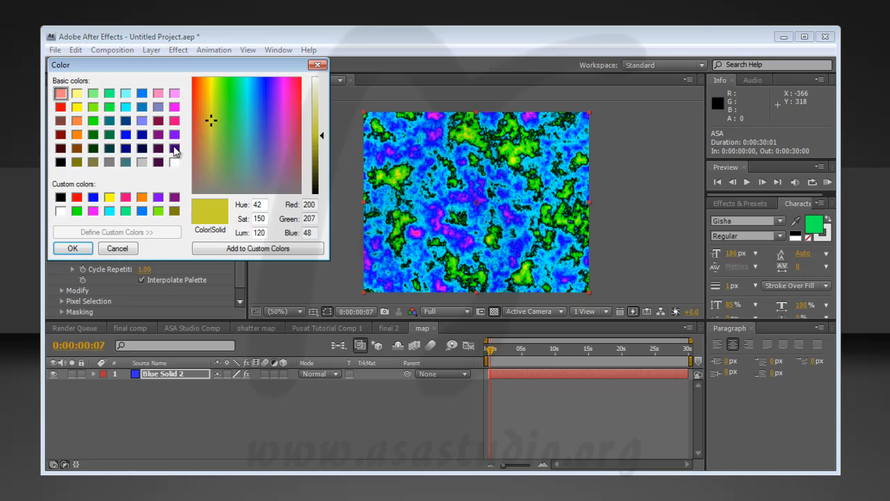
click(175, 136)
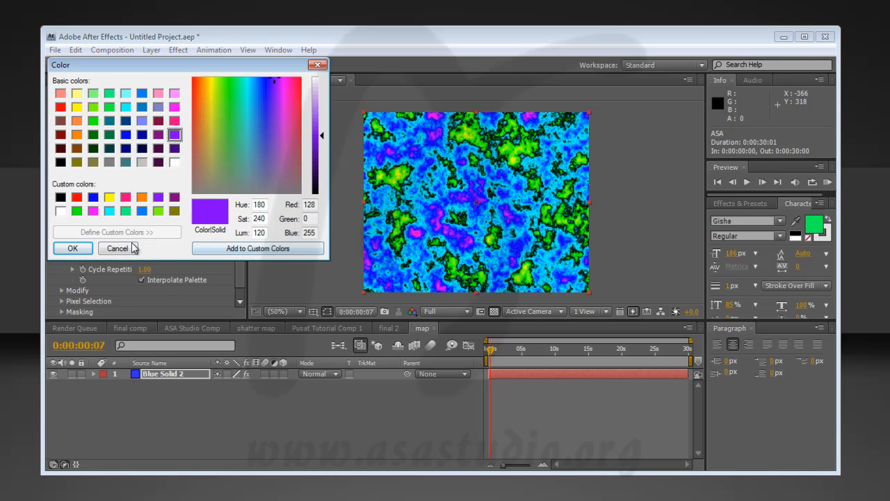
click(73, 248)
- Shift the yellow, green, black and cyan markers slightly around Colorama's output cycle and set the cycle repetitions to 3
drag(195, 166, 154, 231)
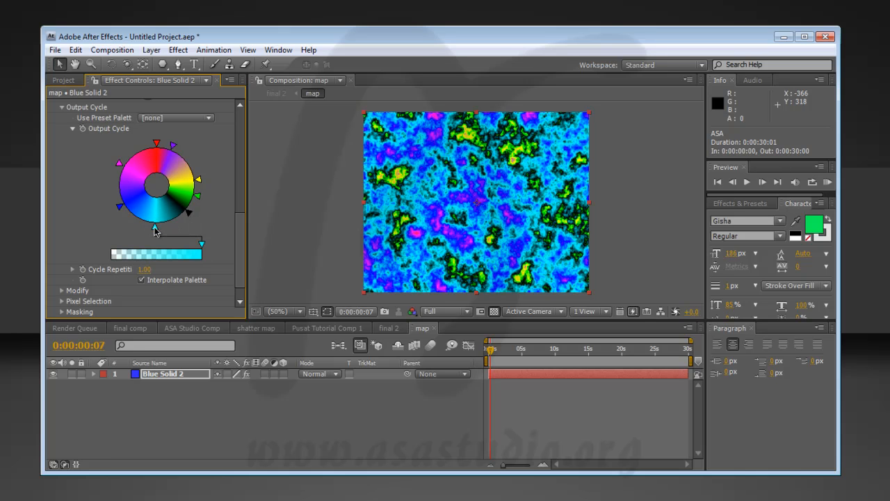
drag(147, 272, 160, 271)
click(149, 270)
text(3)
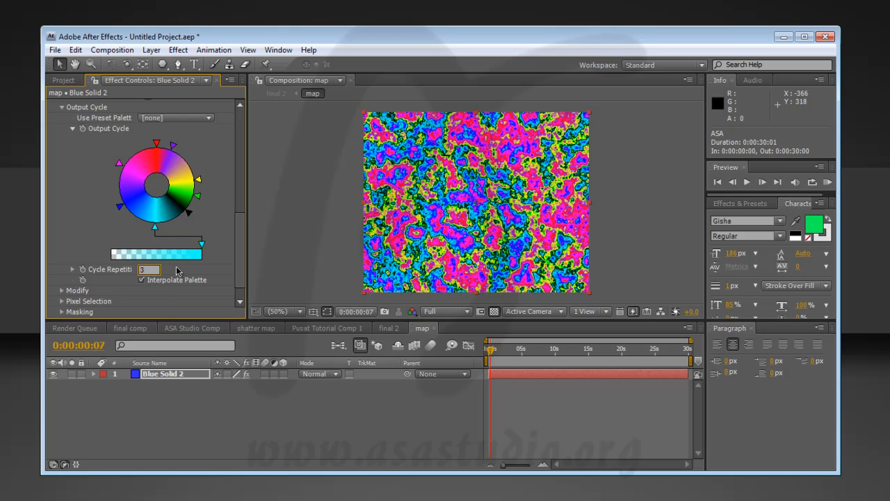
key(Return)
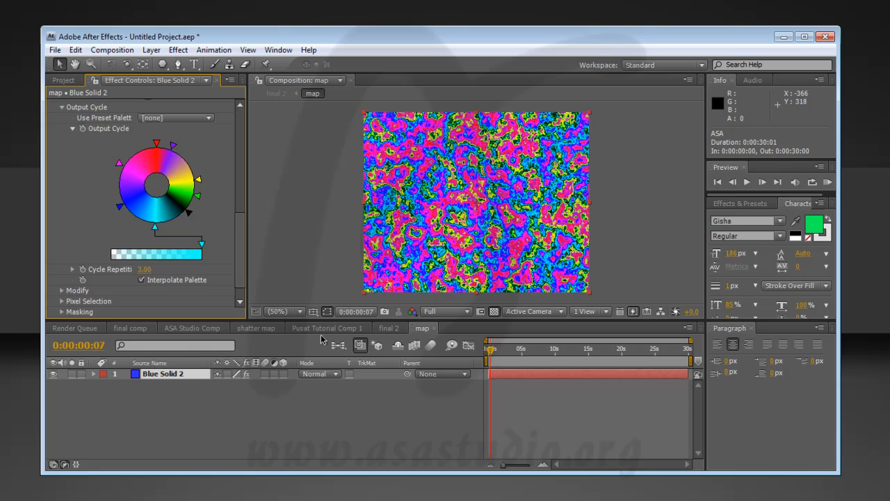
- Examine the ASA text fragments in final 2 at 200% zoom, at 0:00:00:07 and at the start of the timeline
click(389, 328)
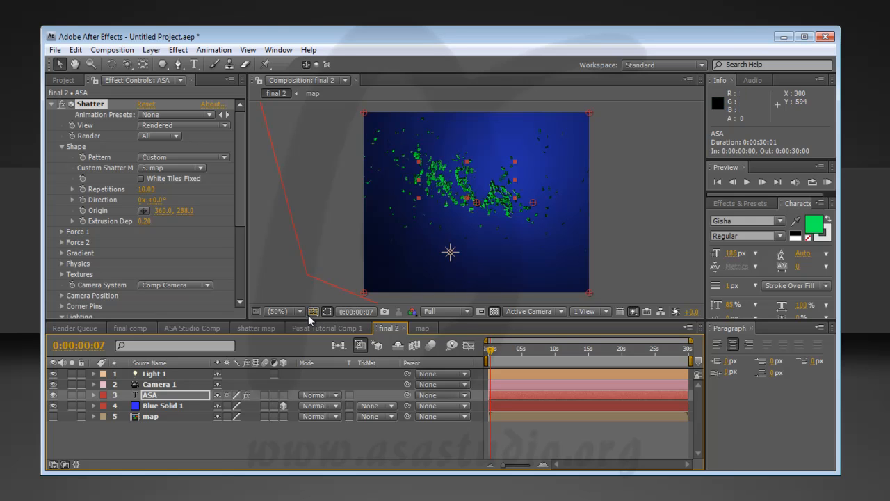
click(300, 312)
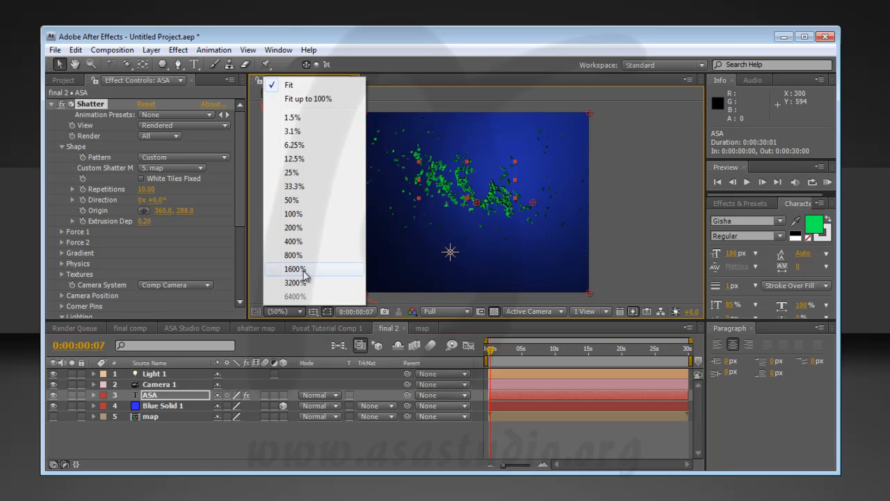
click(303, 229)
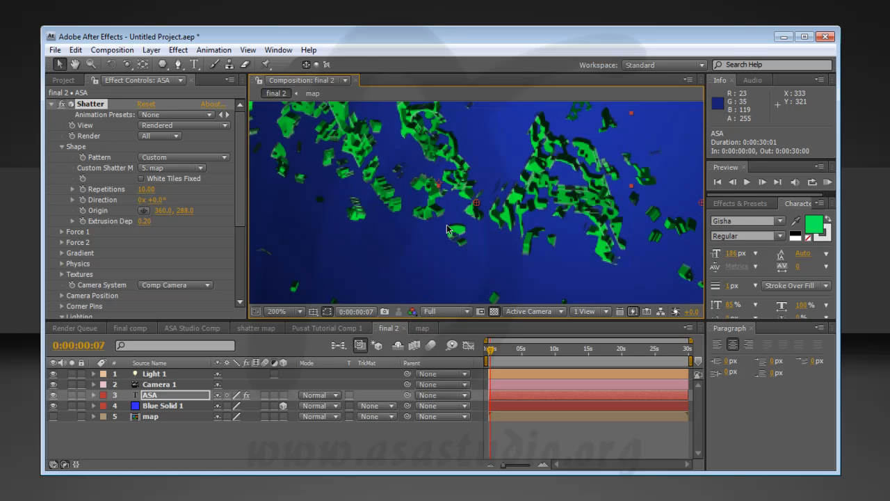
key(h)
drag(452, 160, 564, 258)
drag(427, 209, 487, 240)
key(v)
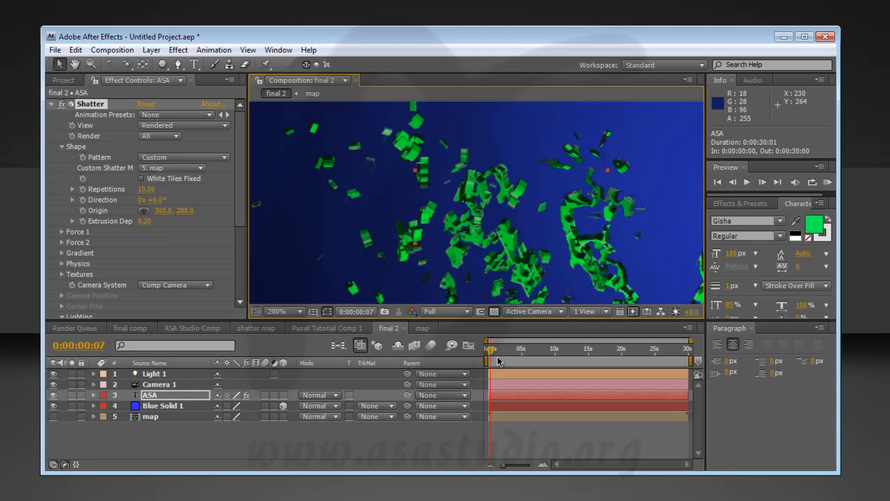
drag(493, 354, 486, 353)
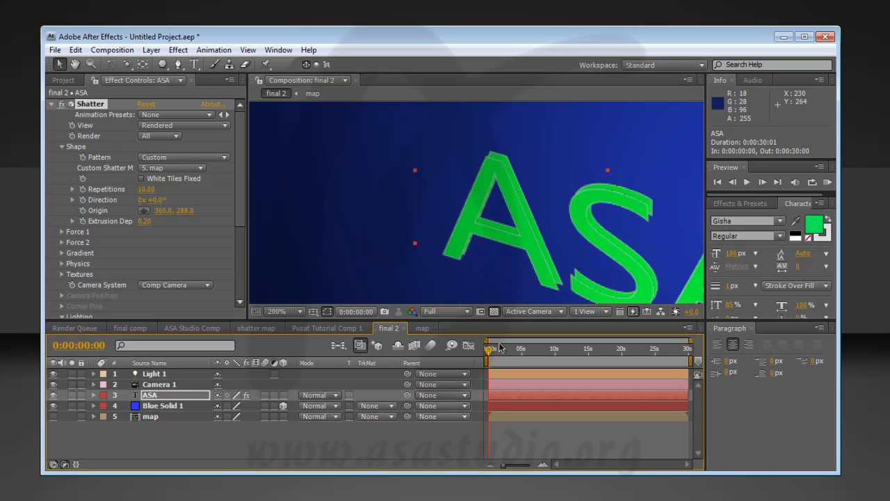
- Try an extrusion depth of 2 for ASA's Shatter effect, and finally set it to 0.58
key(h)
drag(586, 232, 417, 183)
key(v)
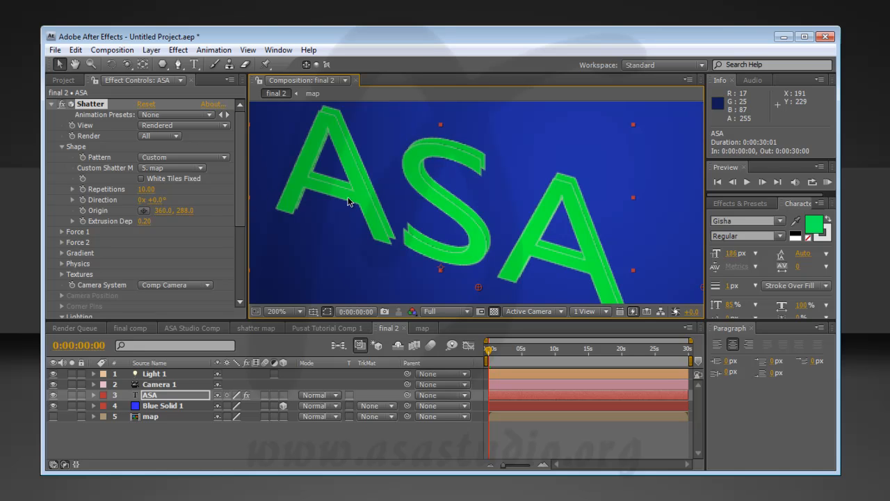
click(144, 221)
text(2)
click(214, 234)
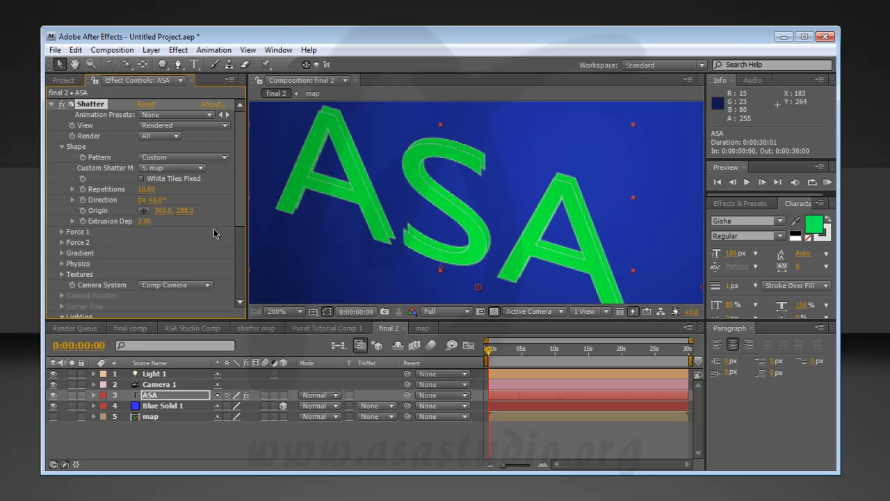
drag(146, 224, 77, 225)
drag(139, 226, 119, 225)
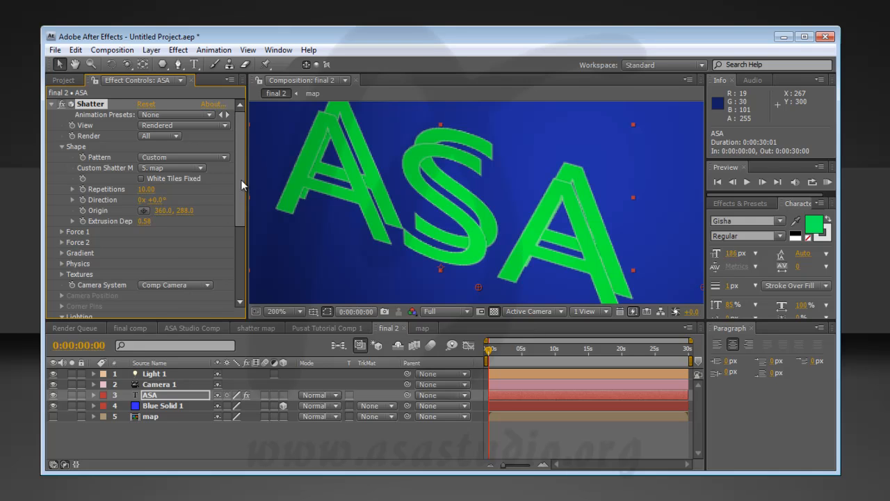
drag(240, 202, 246, 173)
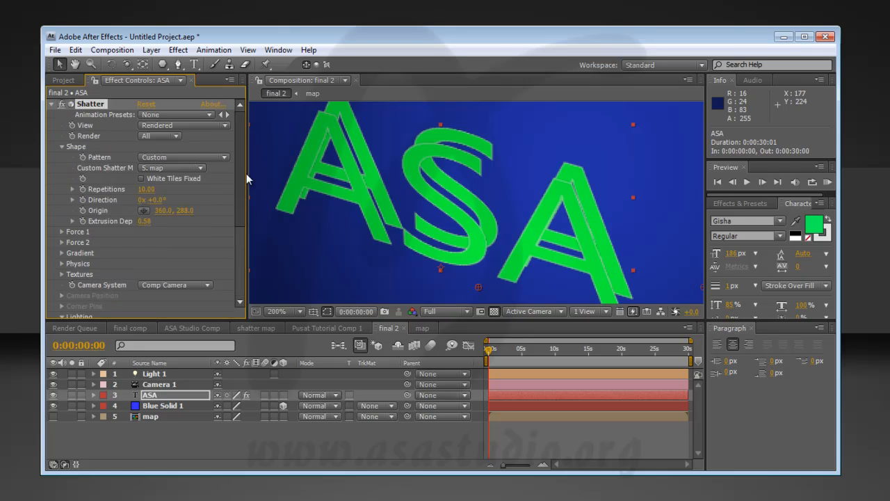
click(62, 151)
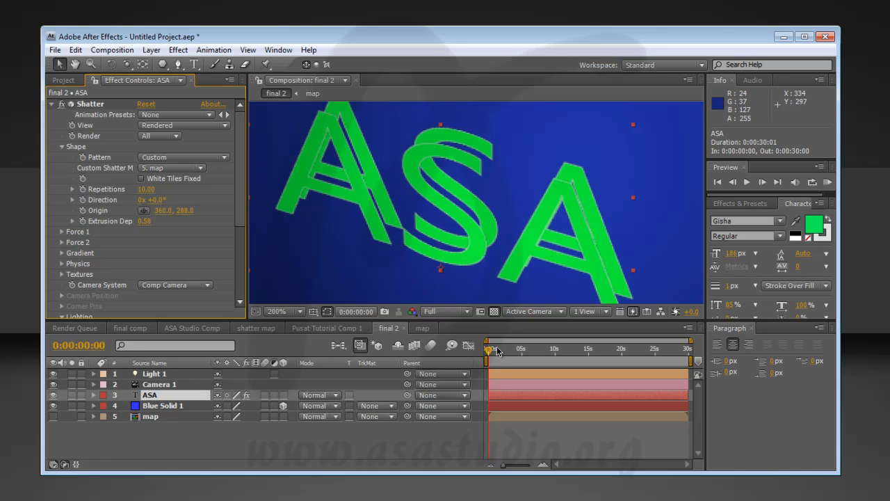
- Show final 2 at 0:00:00:21 with 100% zoom and reduce the preview resolution to Third
drag(487, 354, 494, 354)
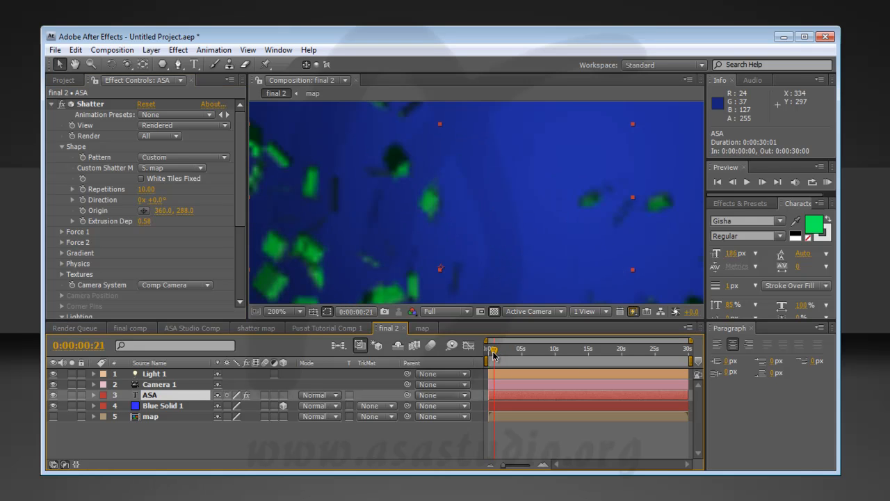
click(298, 313)
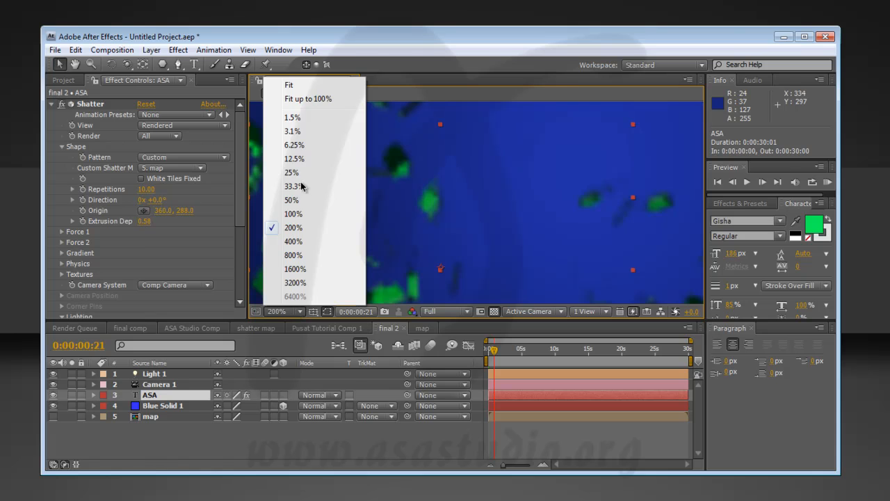
click(299, 214)
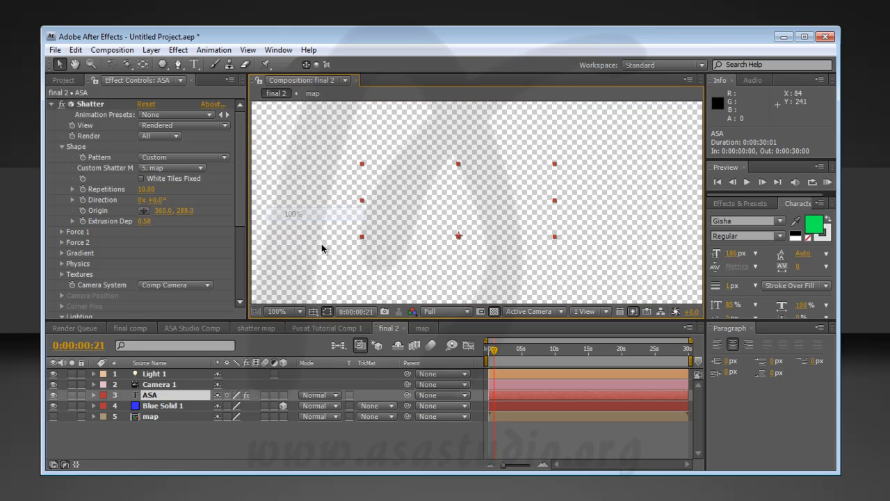
click(469, 316)
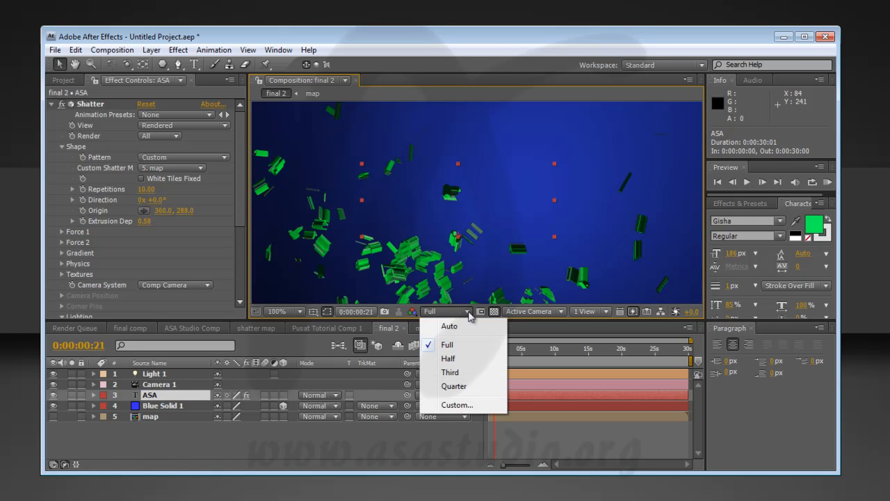
click(471, 362)
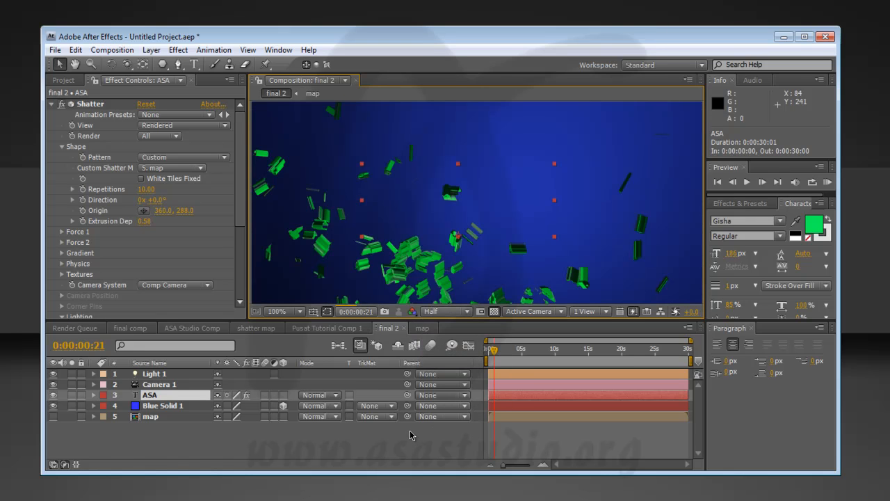
click(468, 312)
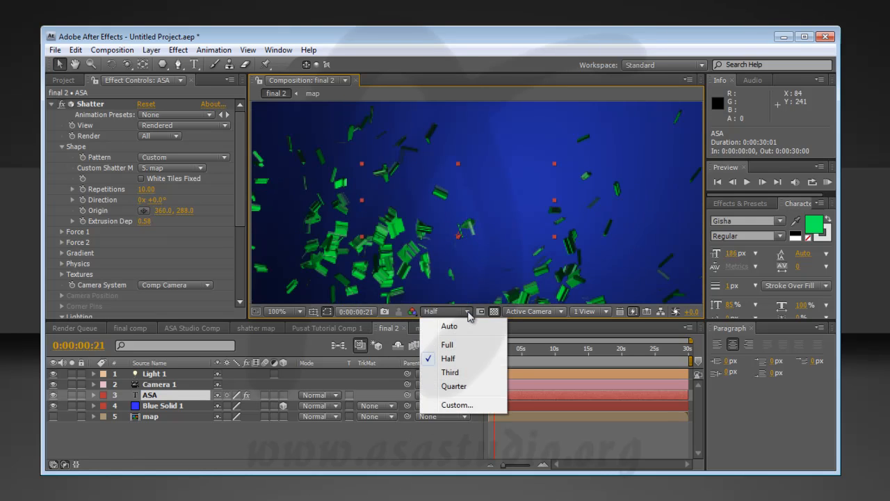
click(462, 373)
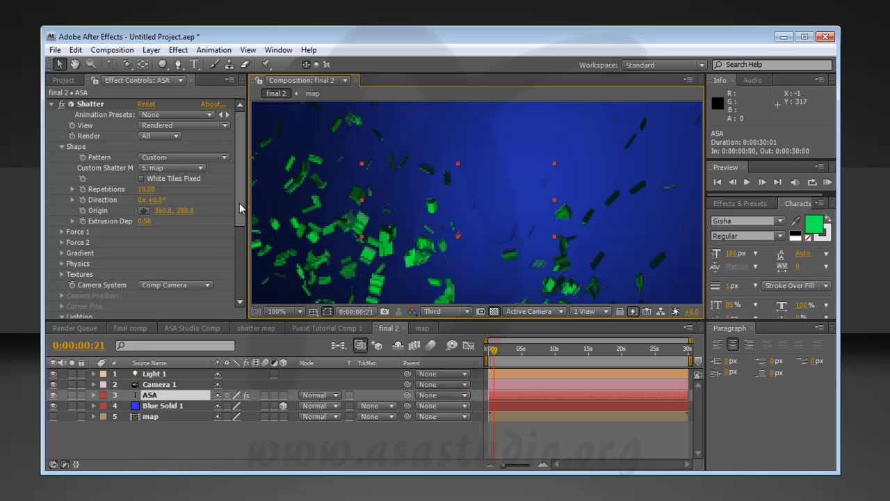
- Set the custom shatter map of ASA's Shatter effect to the ASA layer and view the frame at 0:00:00:14
scroll(239, 202, down, 3)
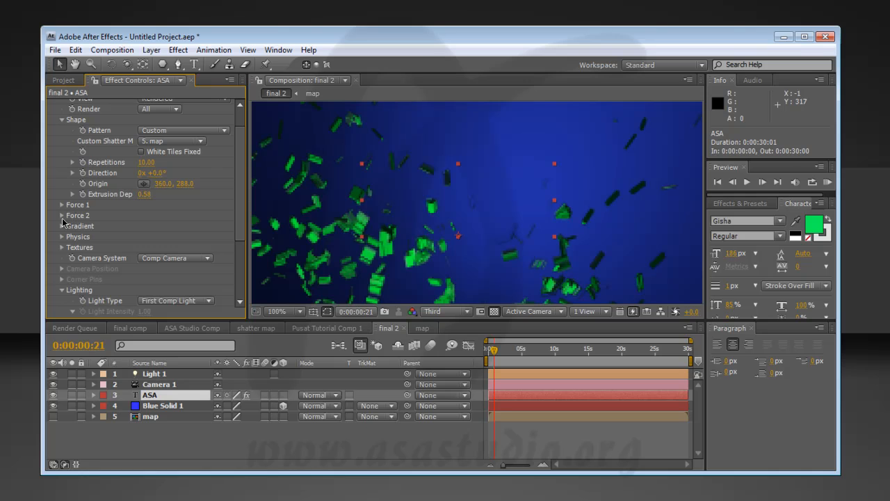
scroll(243, 224, up, 2)
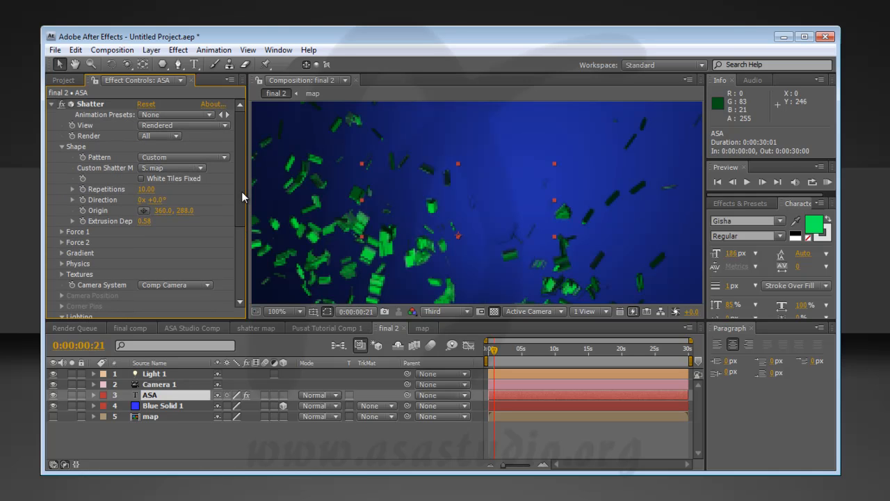
click(161, 397)
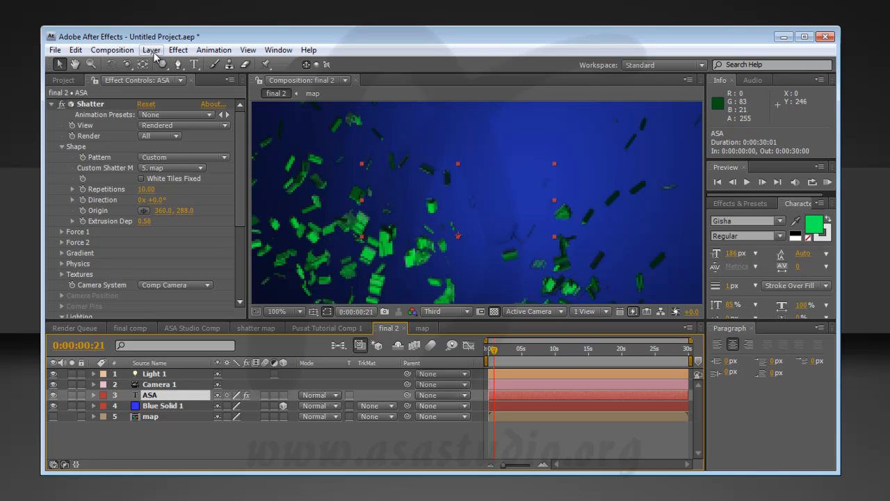
click(224, 160)
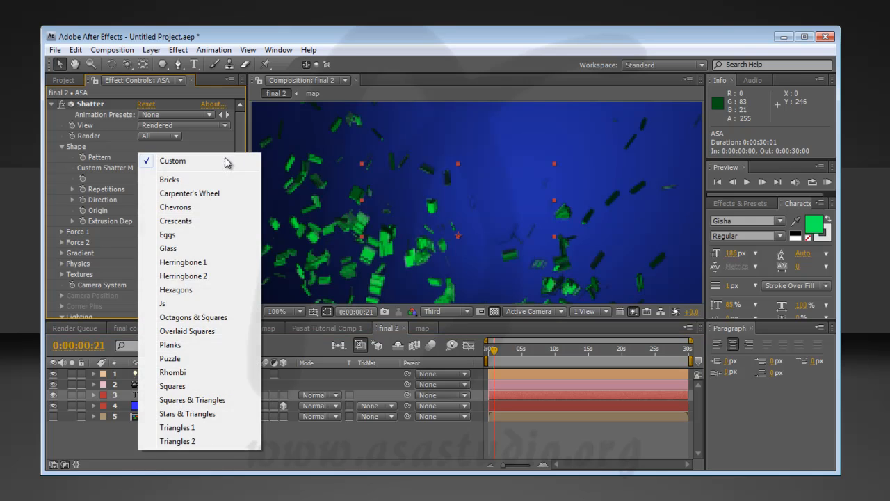
click(225, 161)
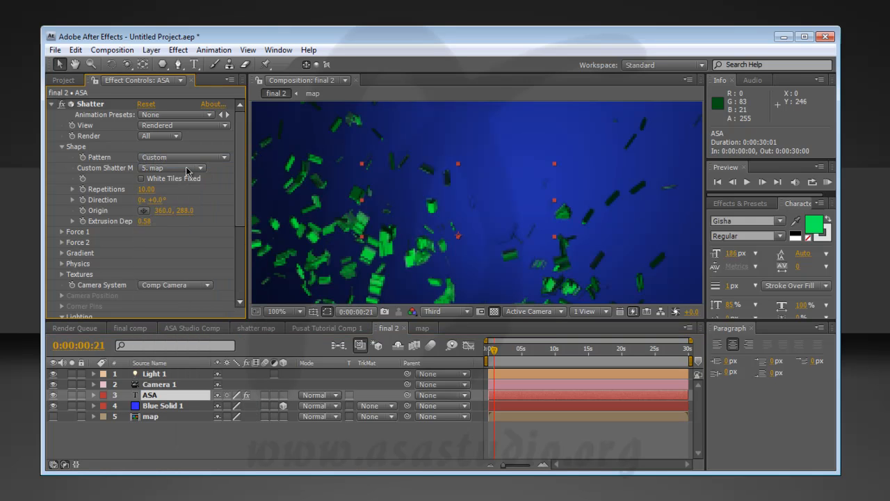
click(186, 171)
click(167, 143)
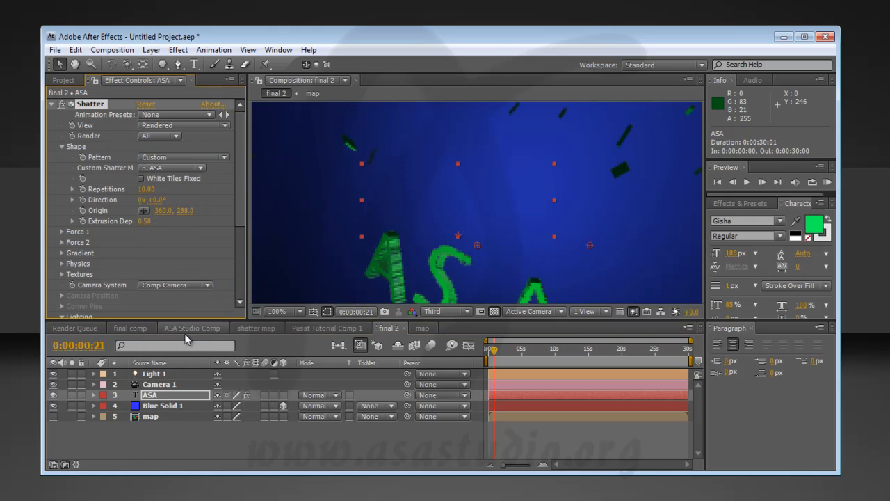
drag(495, 350, 492, 352)
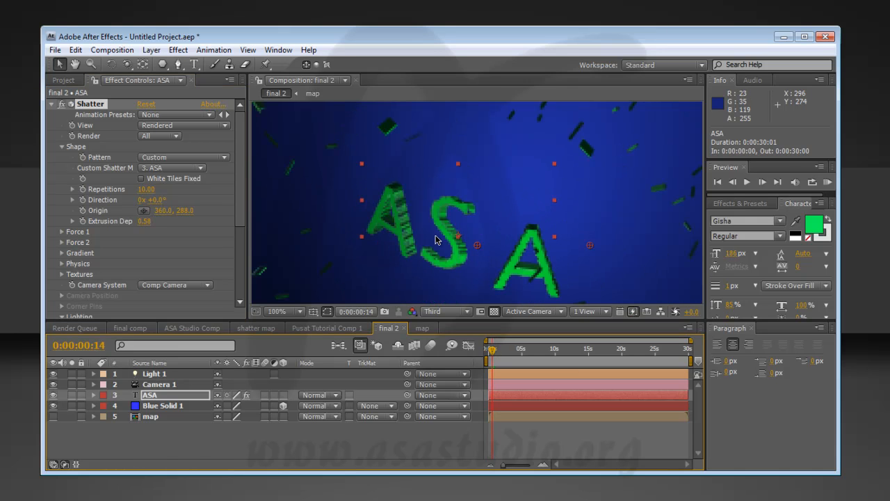
- Add a second Shatter effect to the ASA layer and set its view to Rendered
click(160, 398)
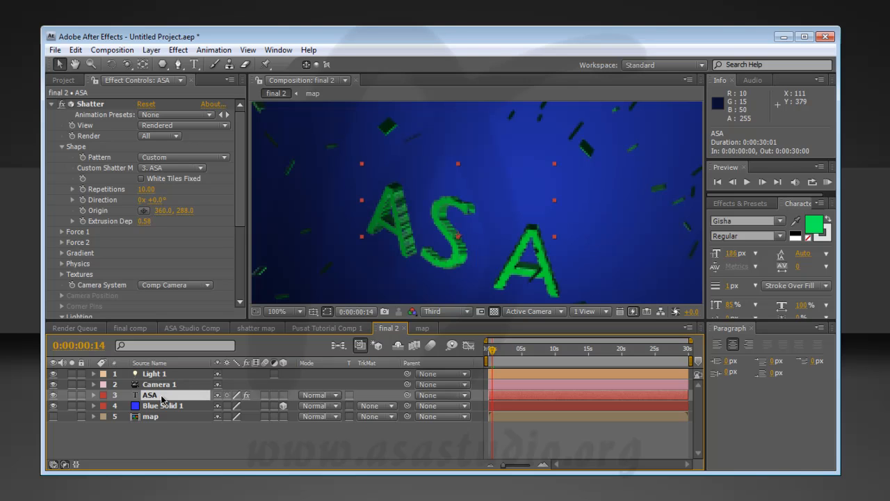
click(52, 105)
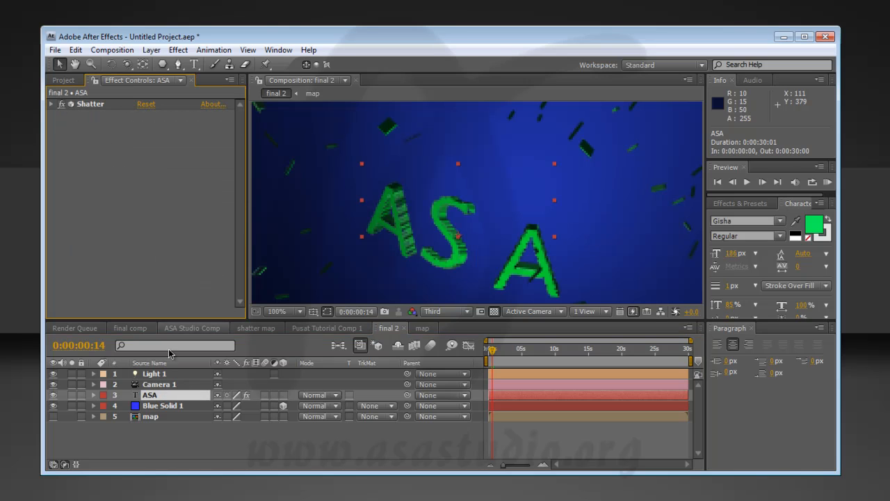
click(178, 50)
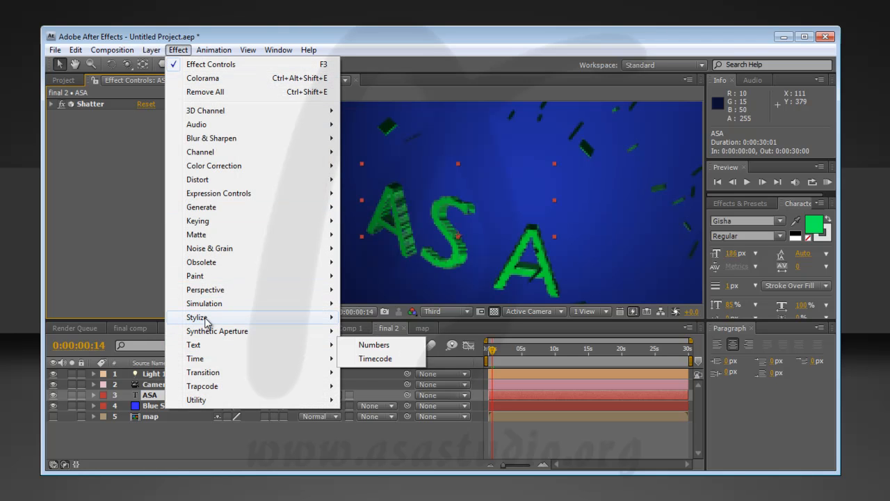
mouse_move(211, 371)
mouse_move(288, 304)
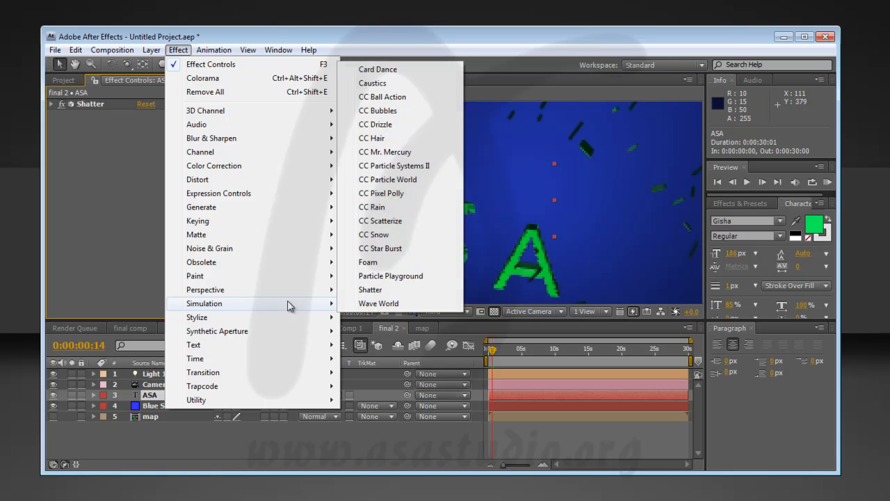
click(369, 284)
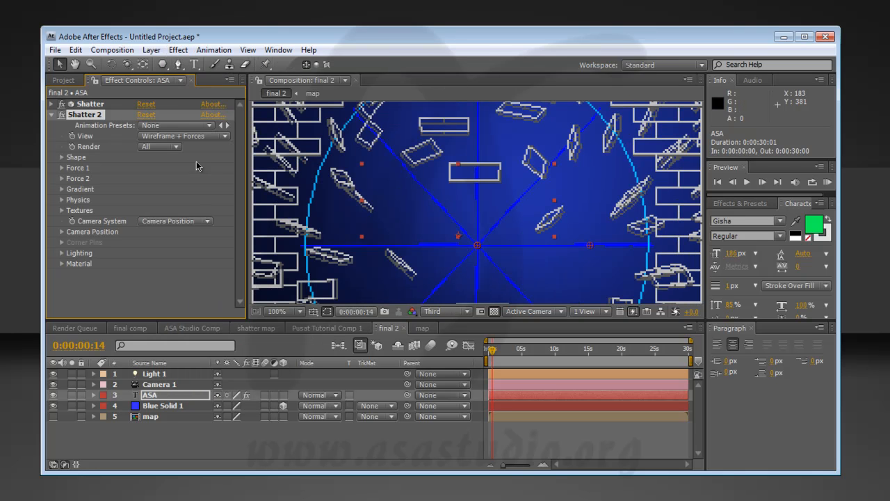
click(192, 137)
click(207, 82)
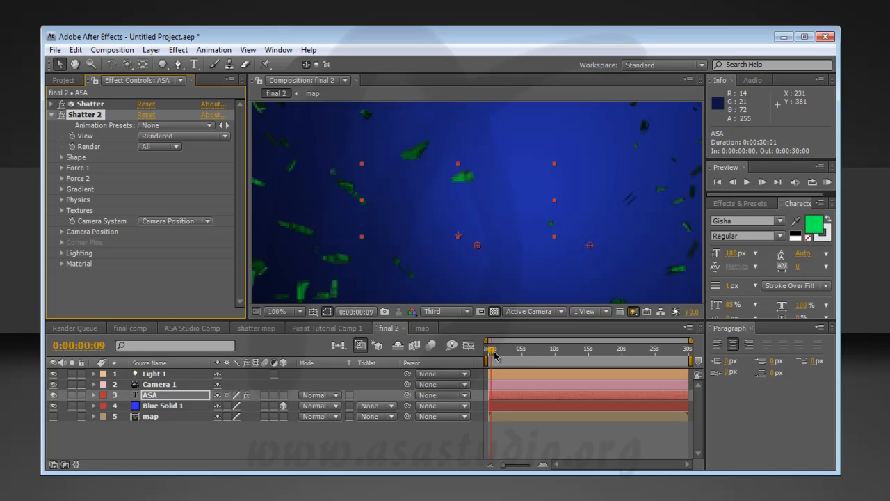
- Give Shatter 2 a Custom pattern with the map layer as its custom shatter map, working at the start of the timeline
key(Home)
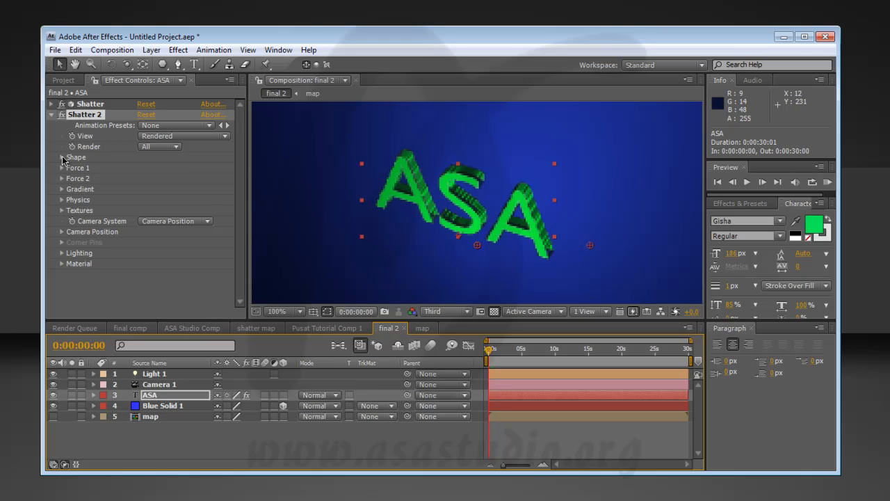
click(61, 159)
click(171, 168)
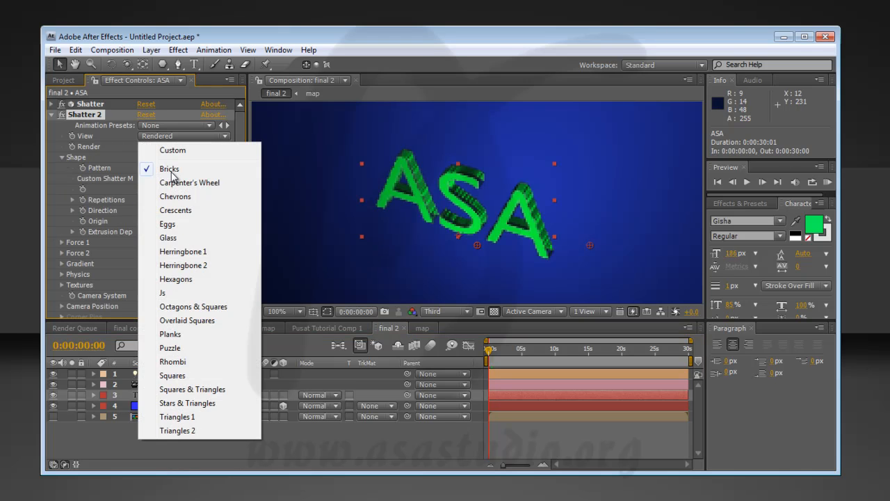
click(172, 150)
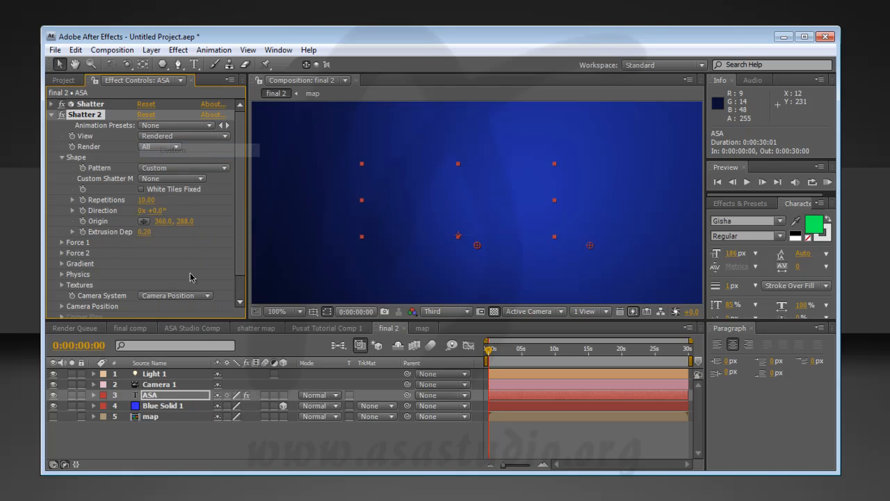
click(193, 183)
click(171, 226)
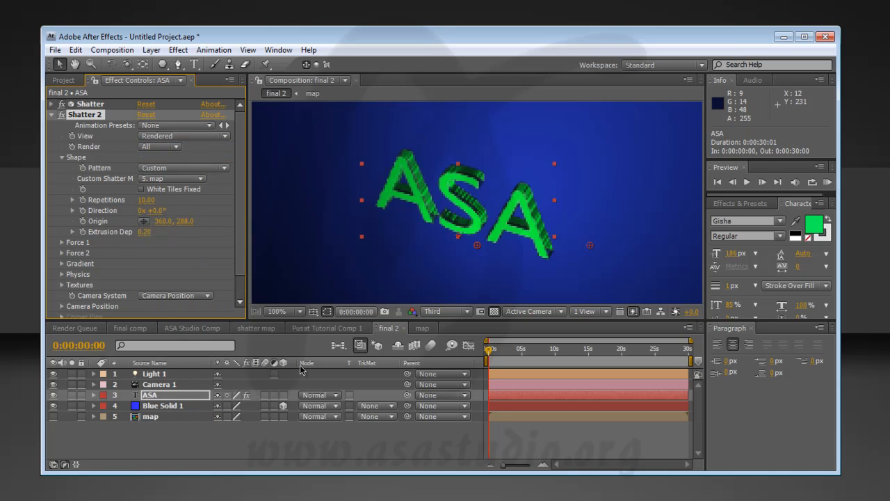
- Examine the double-shattered ASA text between the start of the timeline and 0:00:00:16, and return to the first frame
click(490, 353)
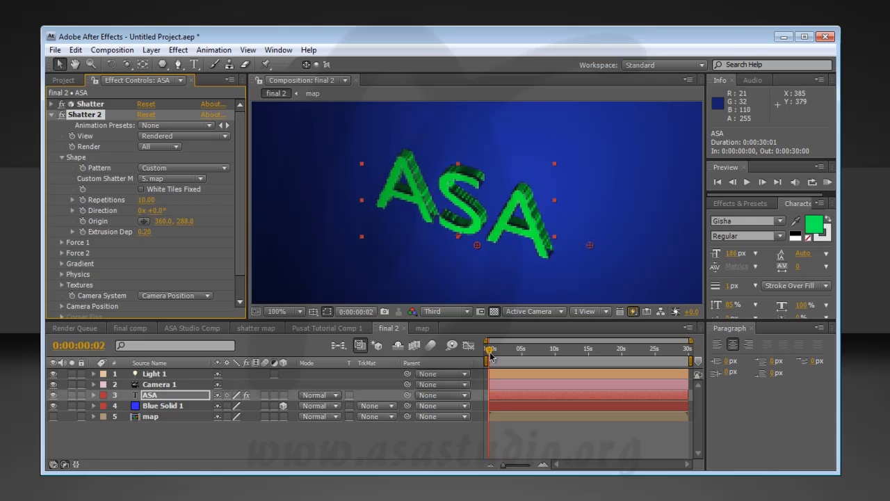
key(space)
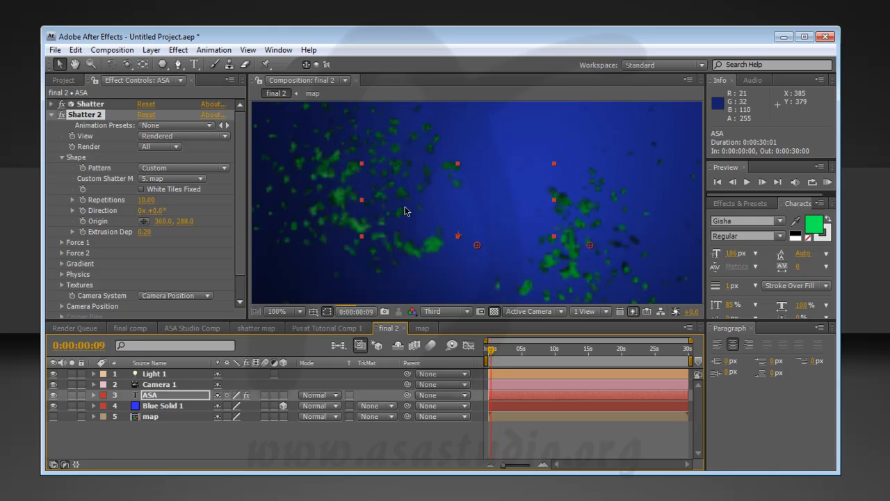
drag(491, 355, 486, 355)
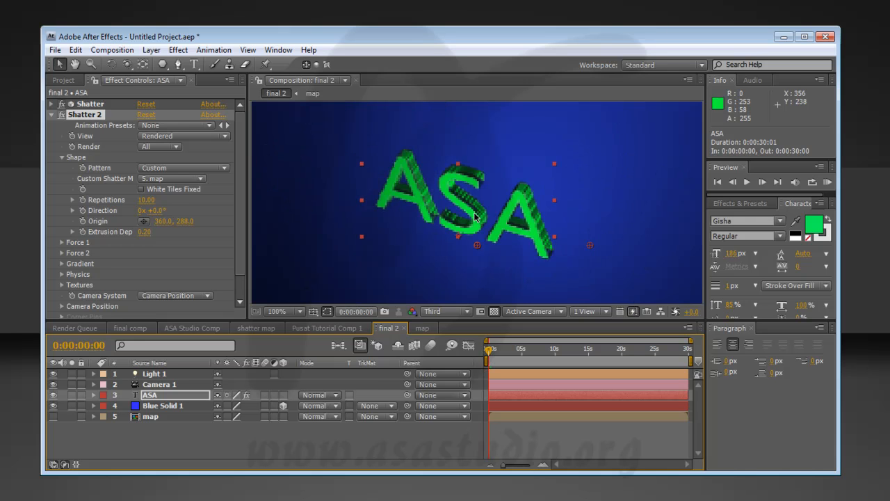
drag(489, 355, 493, 354)
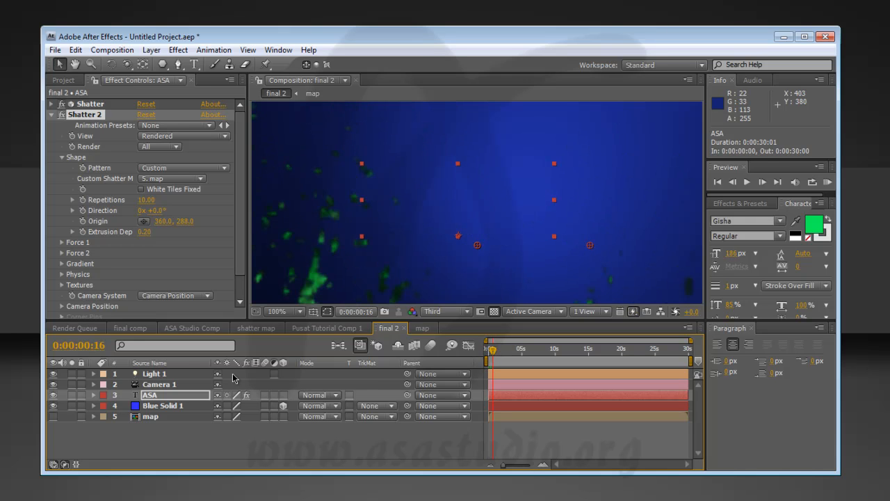
click(51, 116)
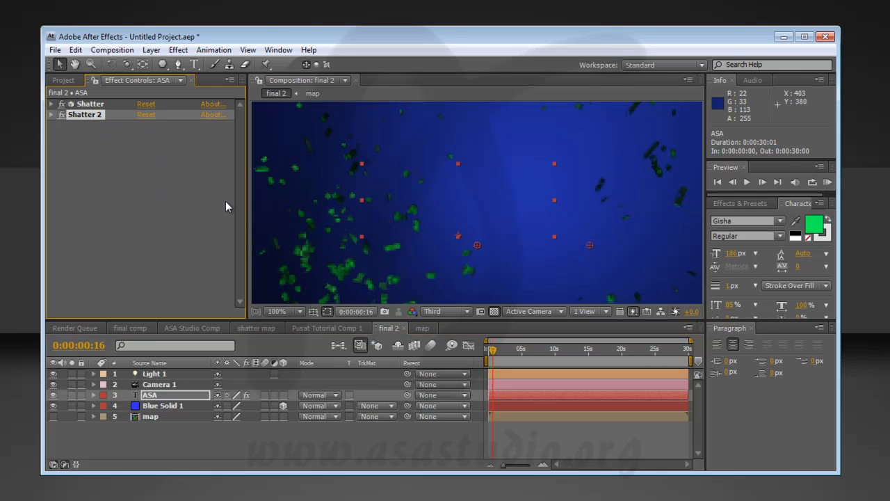
drag(491, 352, 487, 353)
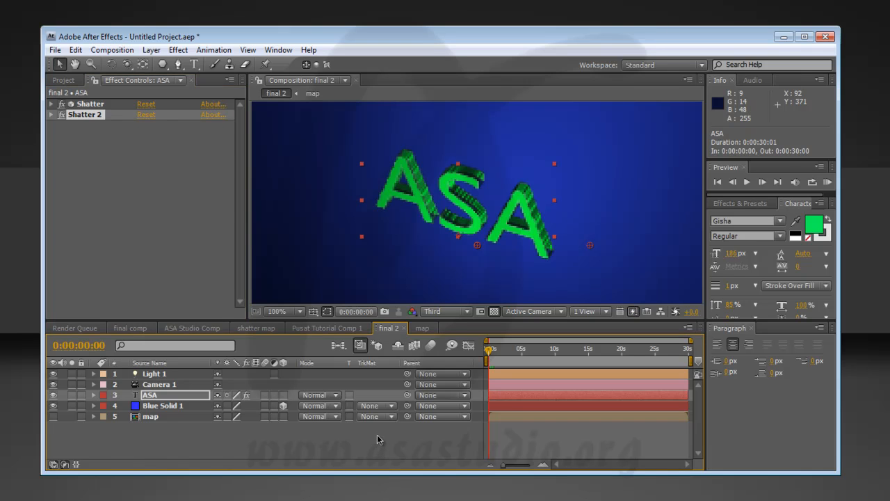
- Set the preview resolution to Half and play a short RAM preview of the shattering ASA text
click(451, 311)
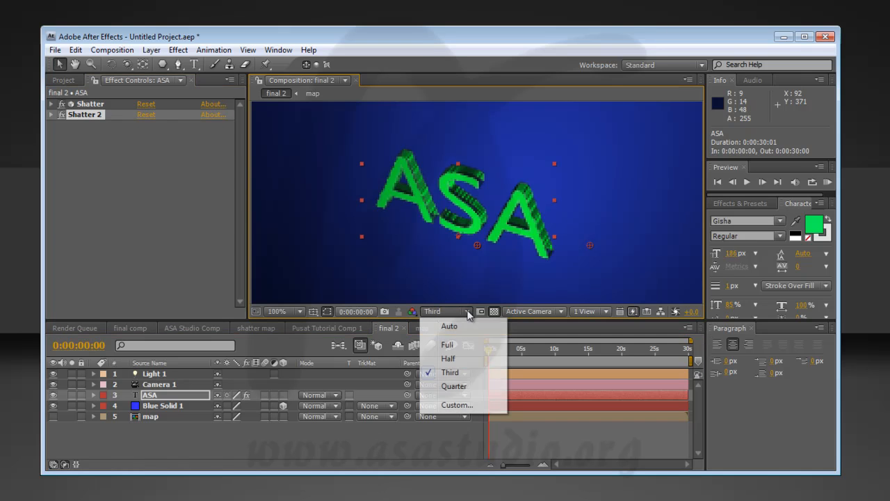
click(465, 359)
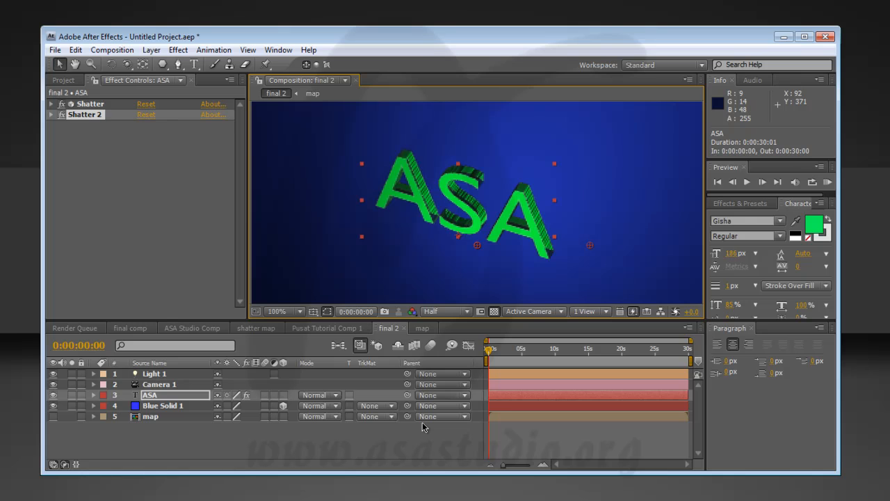
key(KP_0)
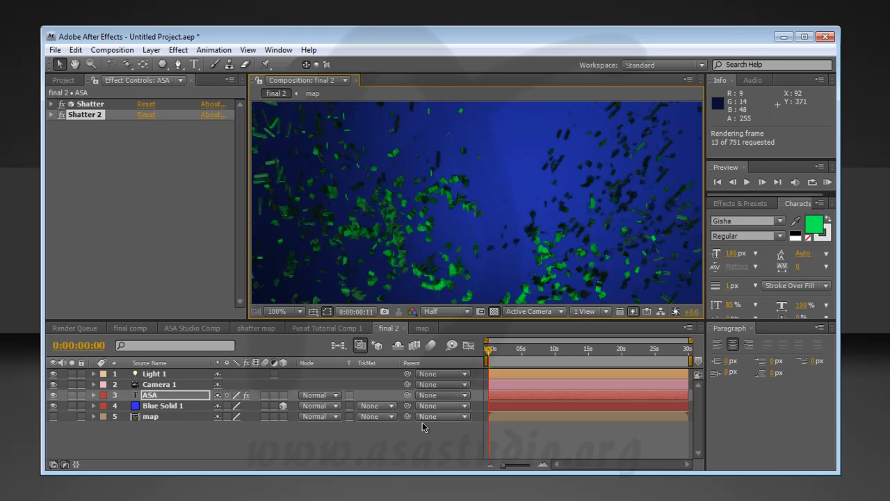
key(space)
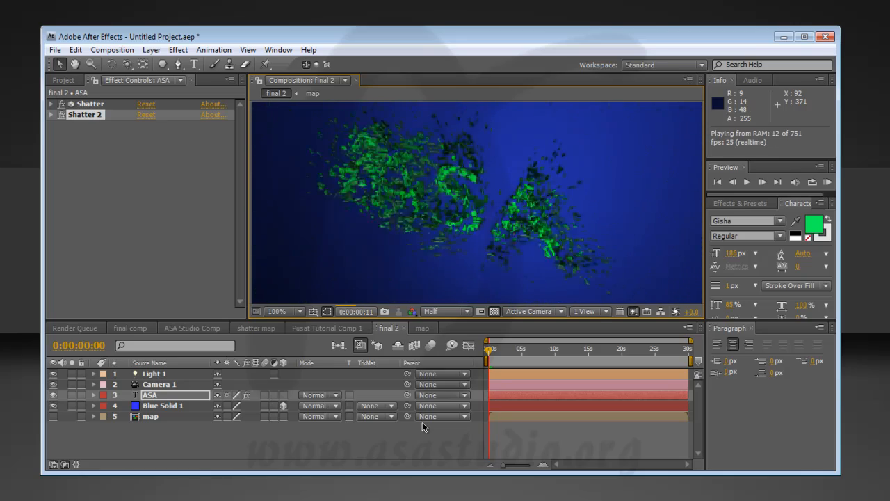
key(space)
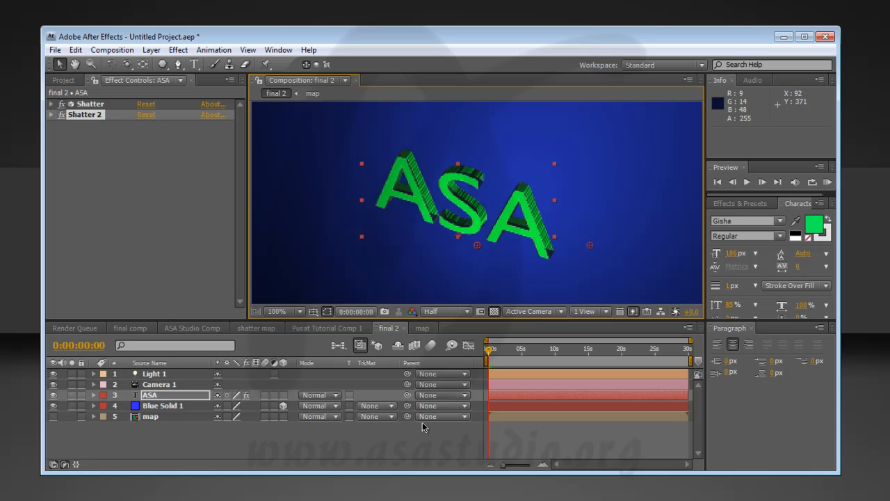
- In the shatter map composition, move the light-blue pentagon to the lower centre, between and below the magenta and blue rectangles
click(183, 431)
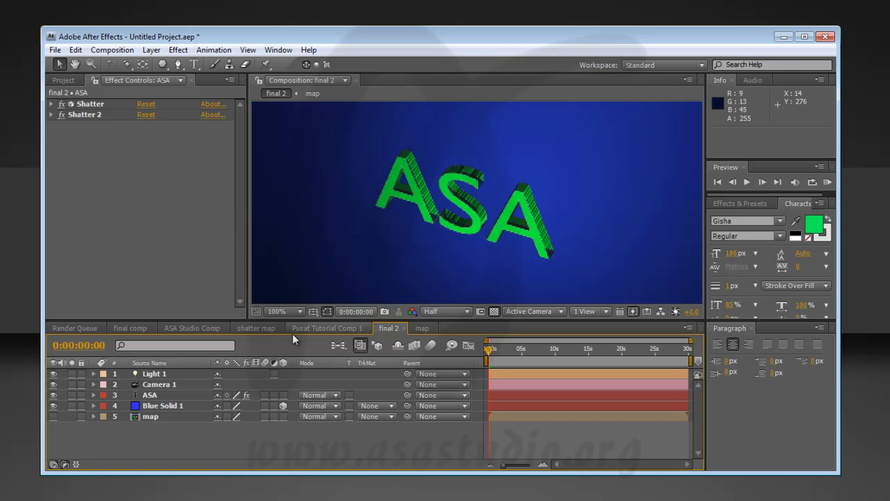
click(251, 330)
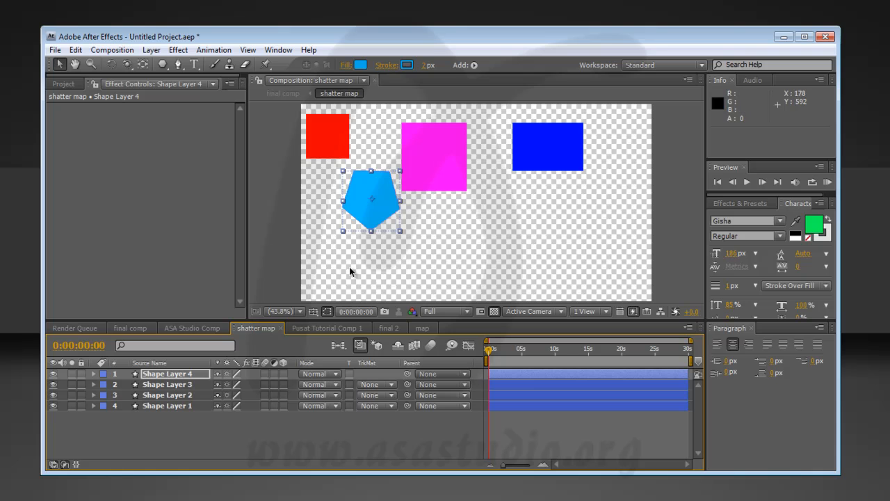
drag(375, 220, 507, 258)
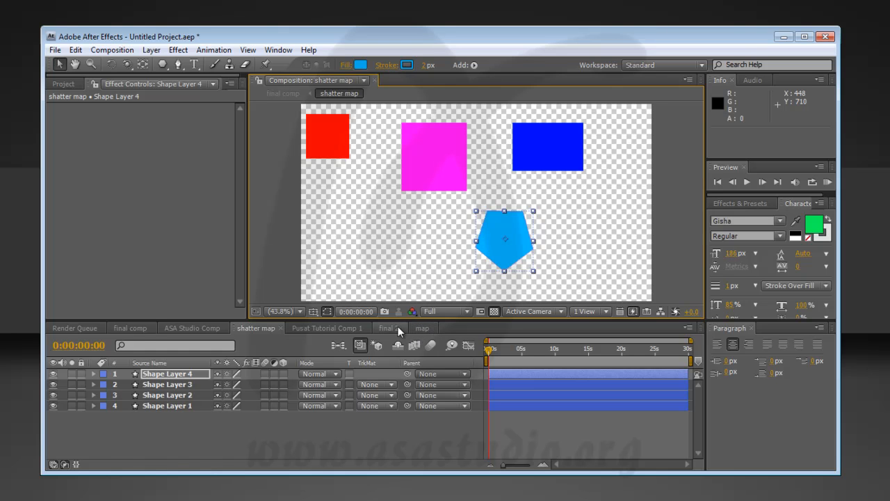
- In final comp, set the custom shatter map of Pusat Tutorial Comp 1's Shatter effect to the shatter map layer
click(136, 327)
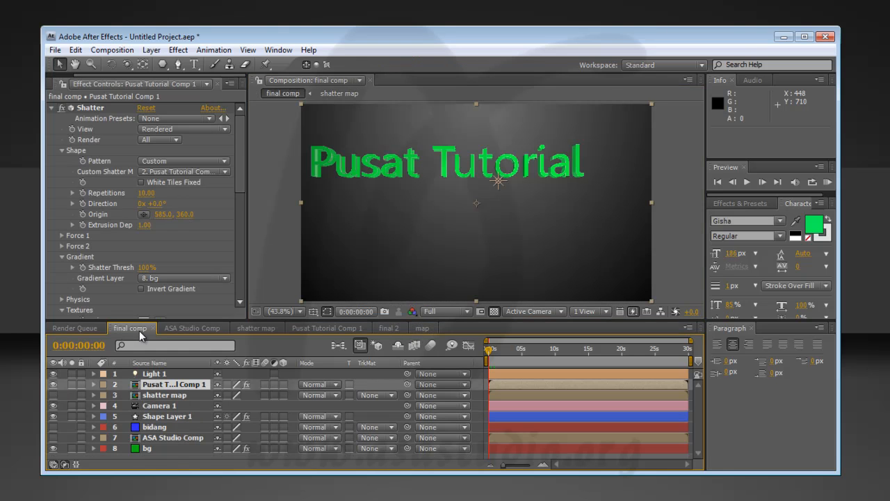
click(197, 172)
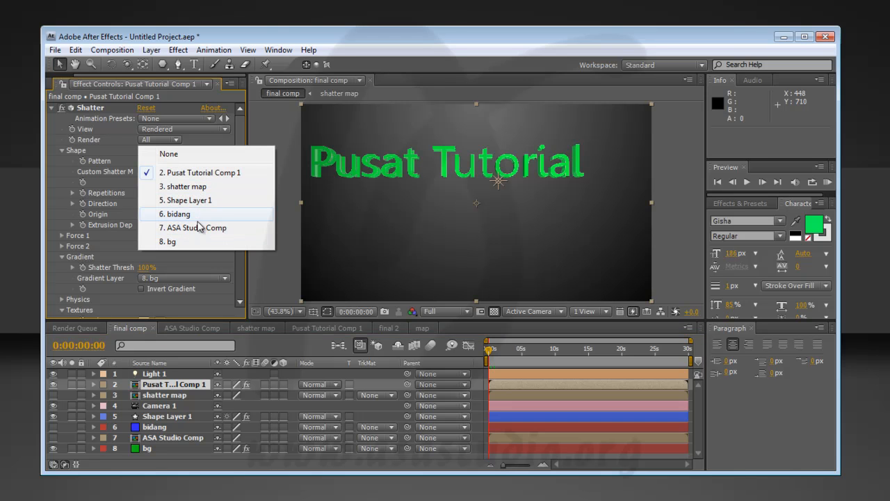
click(201, 187)
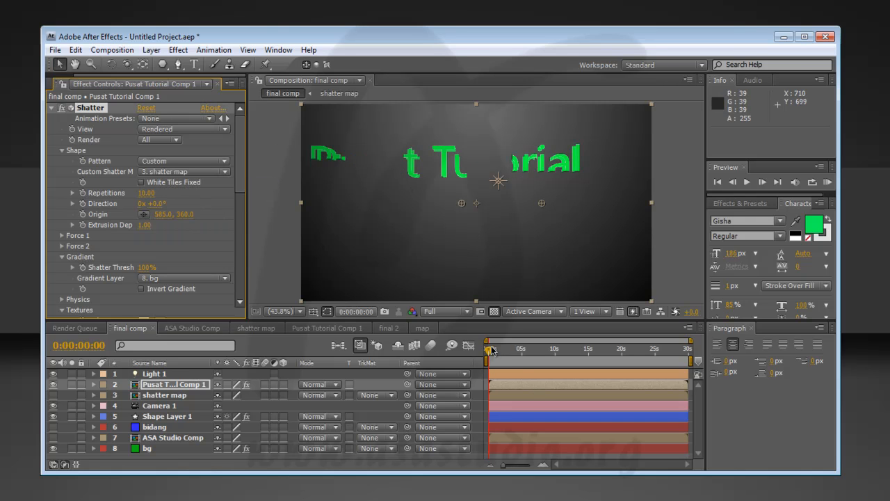
mouse_move(489, 354)
mouse_down()
mouse_move(504, 353)
mouse_move(486, 353)
mouse_up()
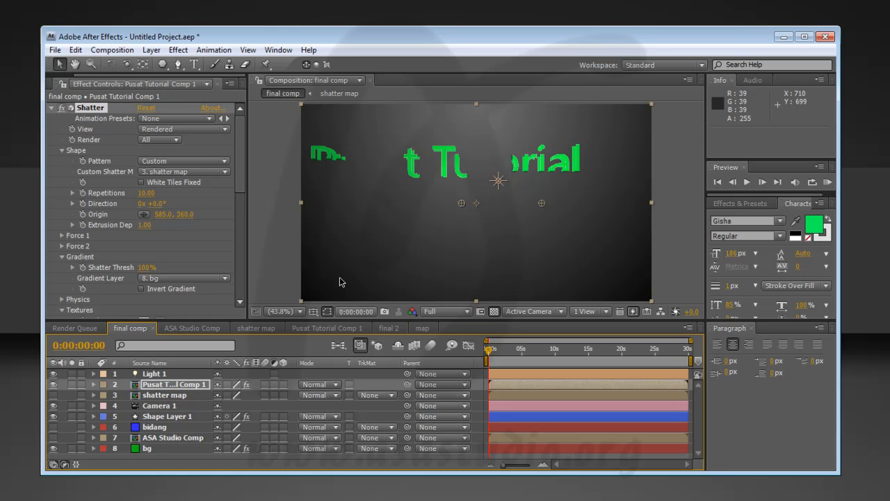
click(169, 395)
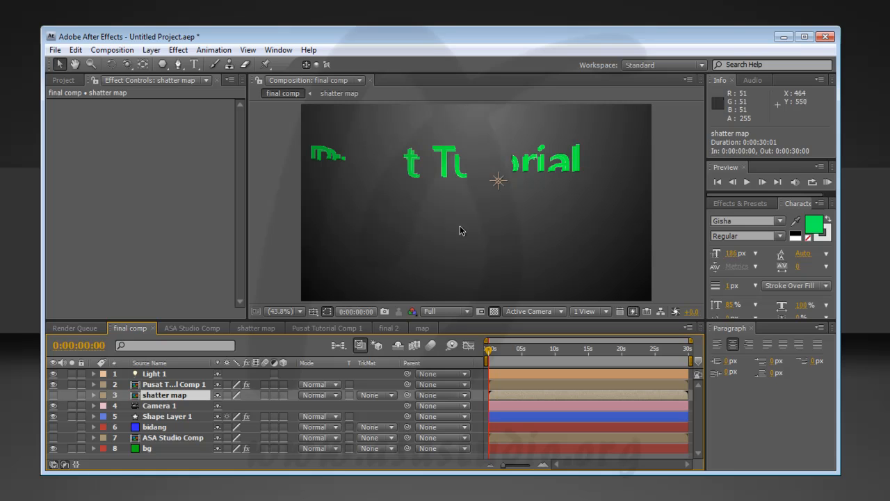
mouse_move(488, 356)
mouse_down()
mouse_move(505, 355)
mouse_move(487, 353)
mouse_up()
- Cut the Shatter effect from the Pusat Tutorial Comp 1 layer and hide that layer
click(164, 387)
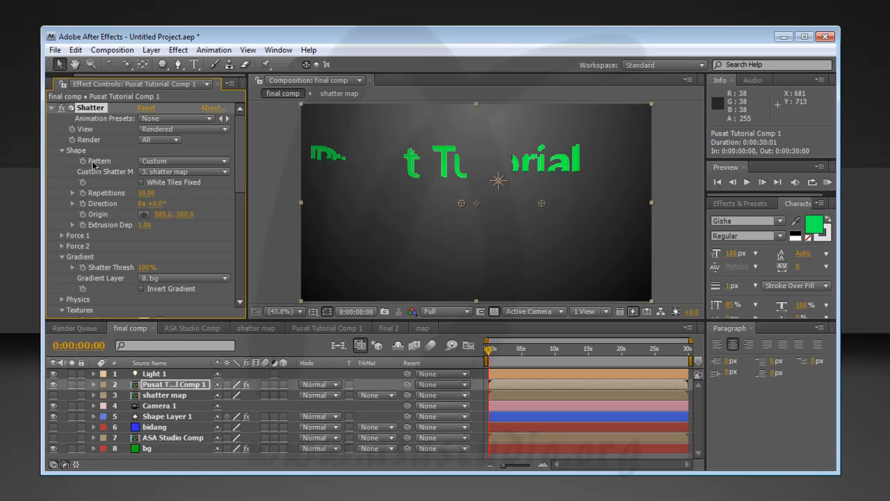
key(Delete)
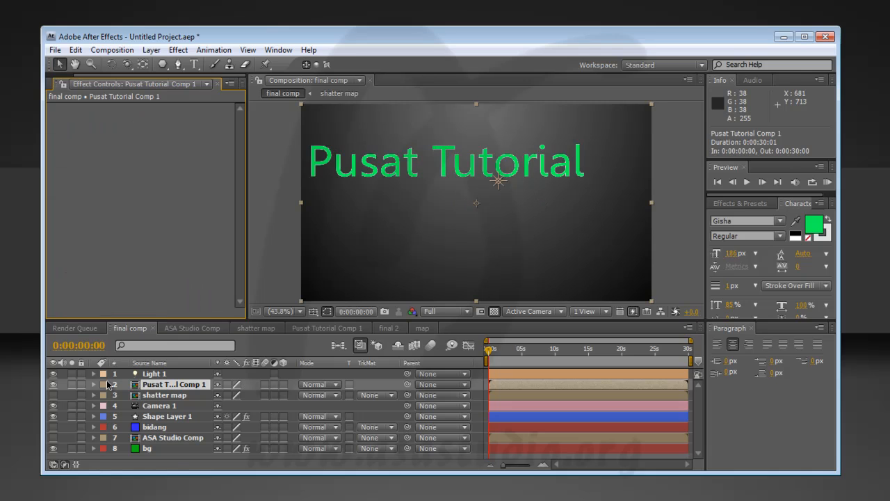
click(54, 385)
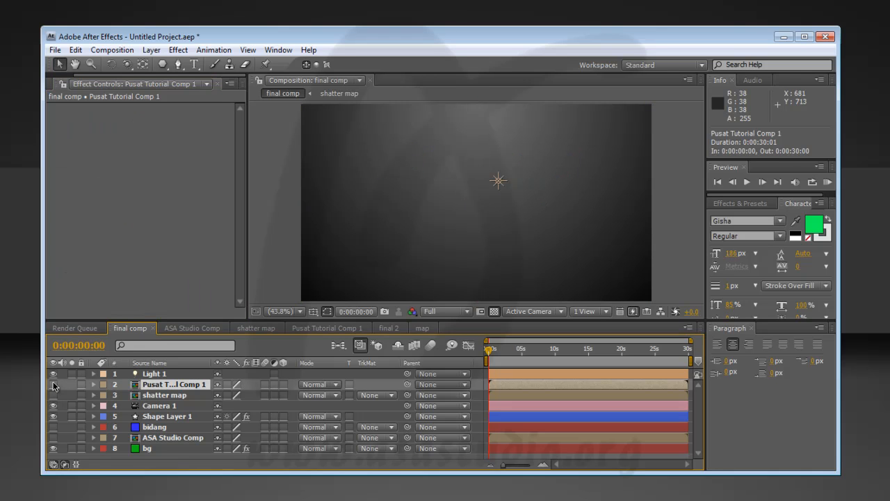
- Show the bidang solid with the cut Shatter effect pasted onto it, and orbit the camera to an oblique view of the extruded shapes
click(154, 429)
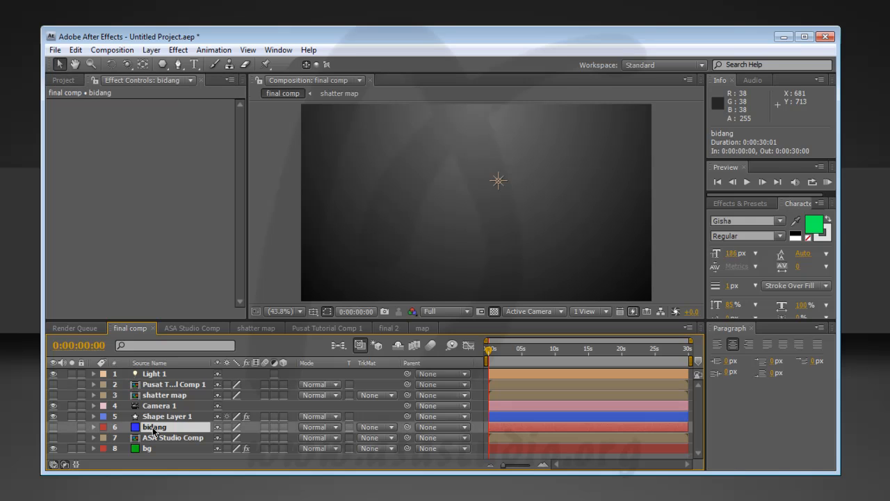
click(53, 427)
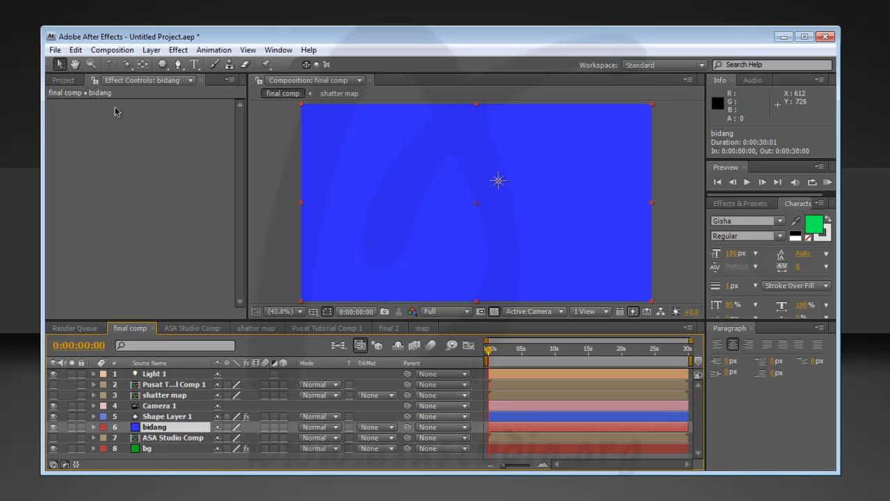
click(75, 51)
click(95, 152)
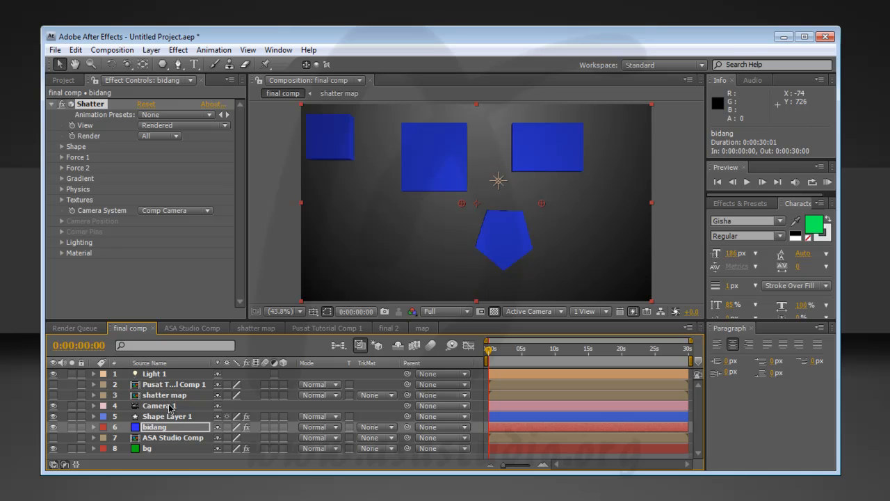
click(131, 66)
drag(551, 189, 498, 175)
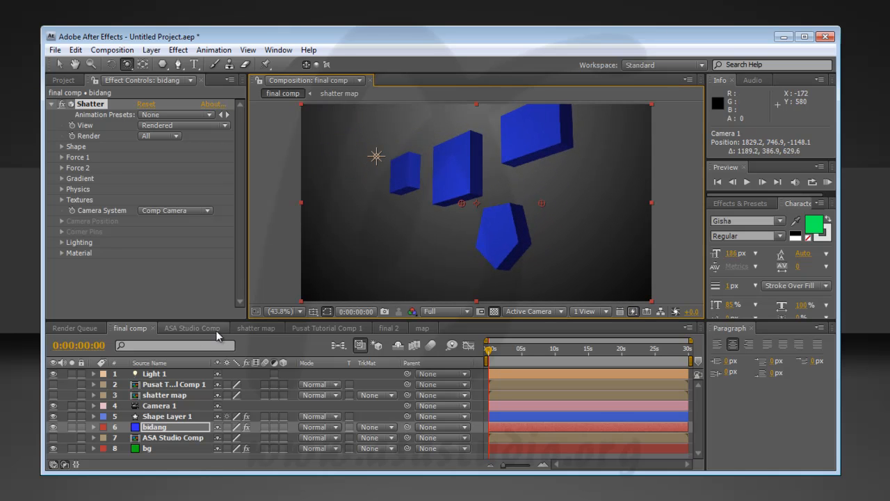
- Add the text "Pusat" to the shatter map composition and place it beside the pentagon, at about 324.6, 534.9
click(255, 328)
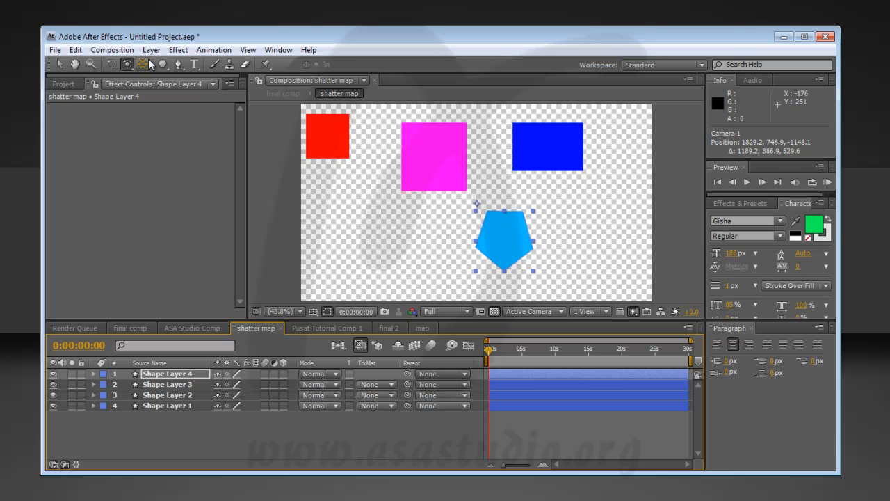
click(194, 64)
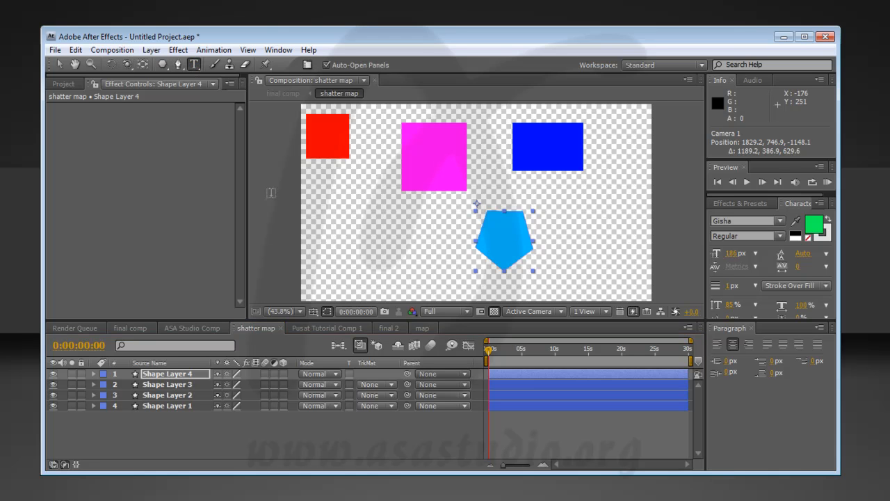
click(331, 243)
text(Pusat)
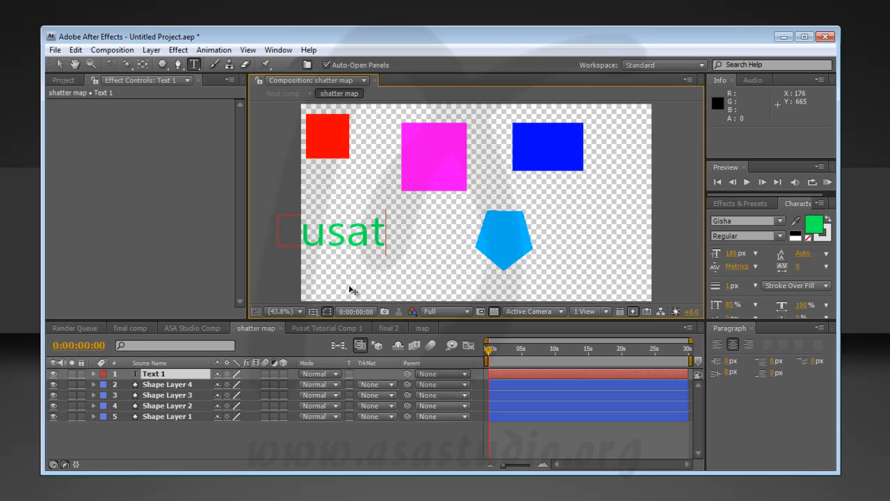
drag(351, 290, 409, 294)
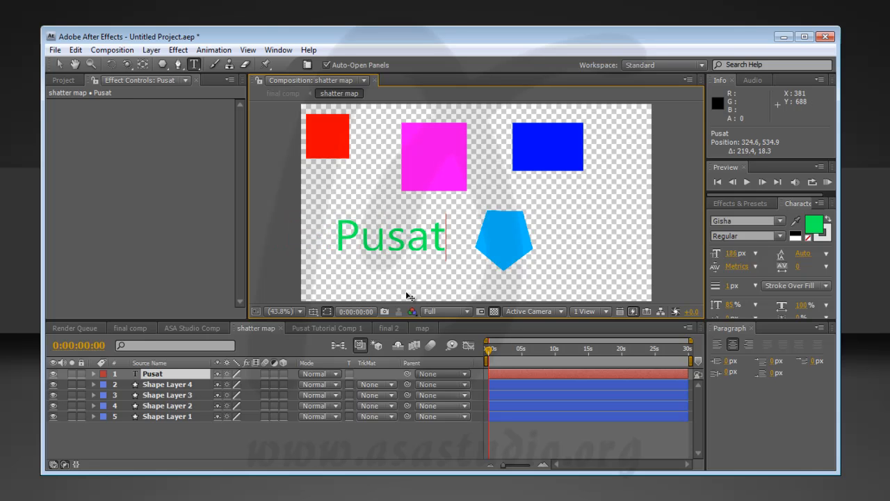
- Return to final comp and orbit Camera 1 to about -191.2, -551.8, -1225.7, viewing the shapes and text from the opposite side
click(136, 327)
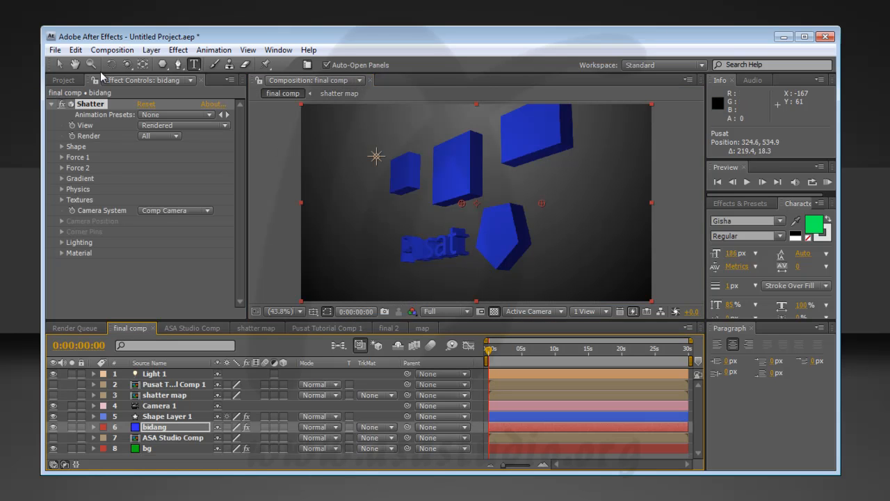
click(128, 67)
drag(441, 224, 531, 269)
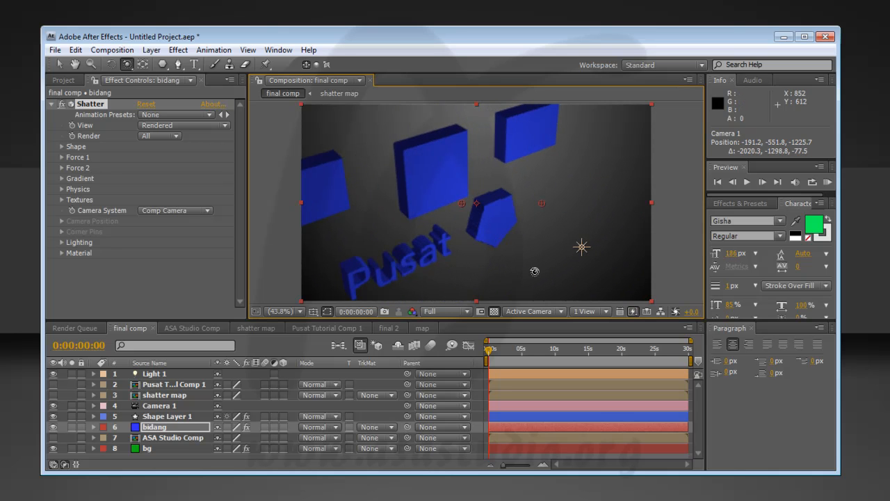
- Set Light 1's intensity to 214%, try the Spot, Ambient and Parallel light types, and apply the settings with type Point
double_click(157, 376)
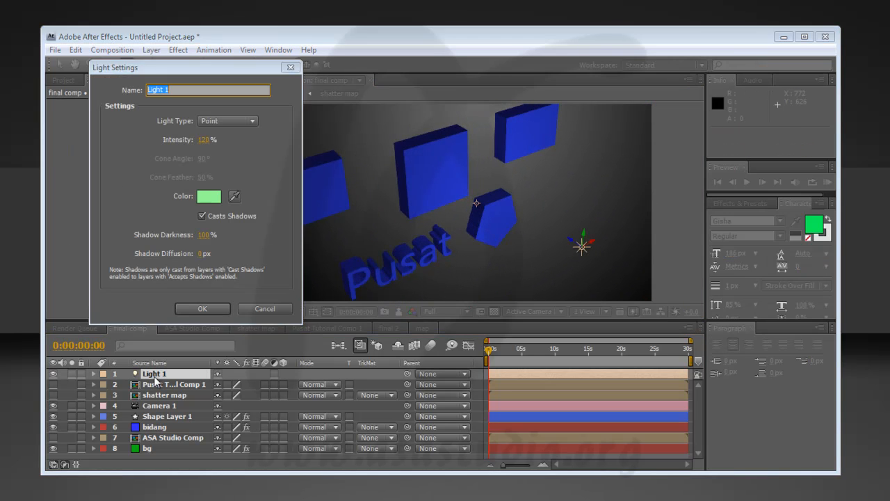
drag(202, 140, 268, 140)
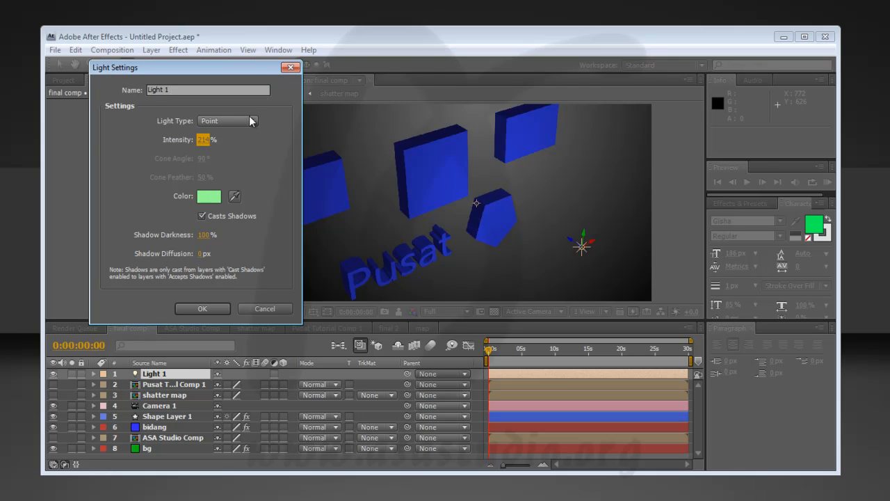
click(249, 119)
click(247, 157)
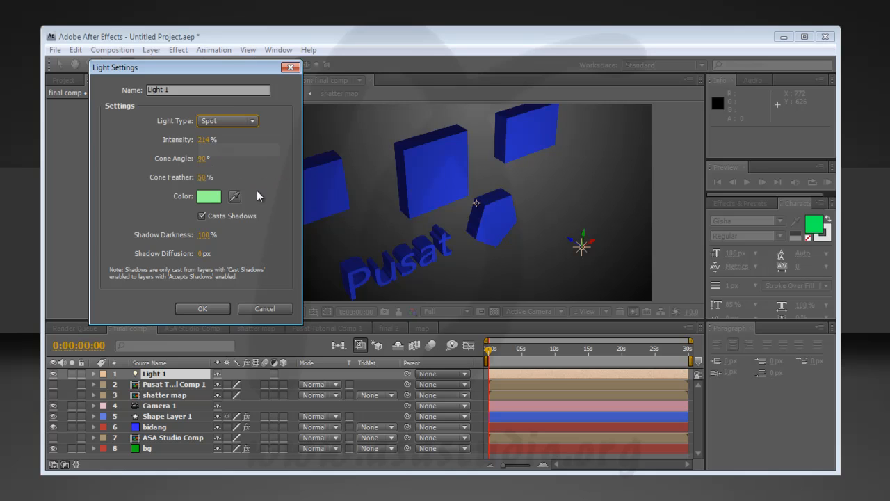
click(253, 122)
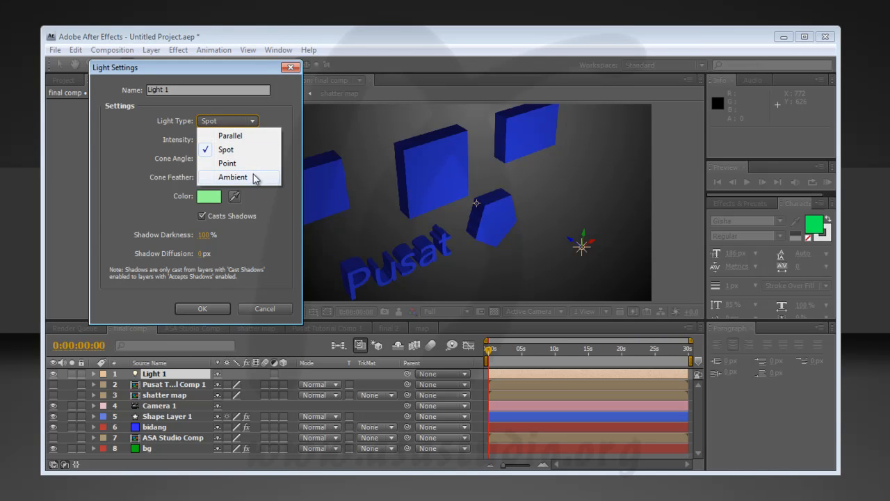
click(256, 176)
click(251, 121)
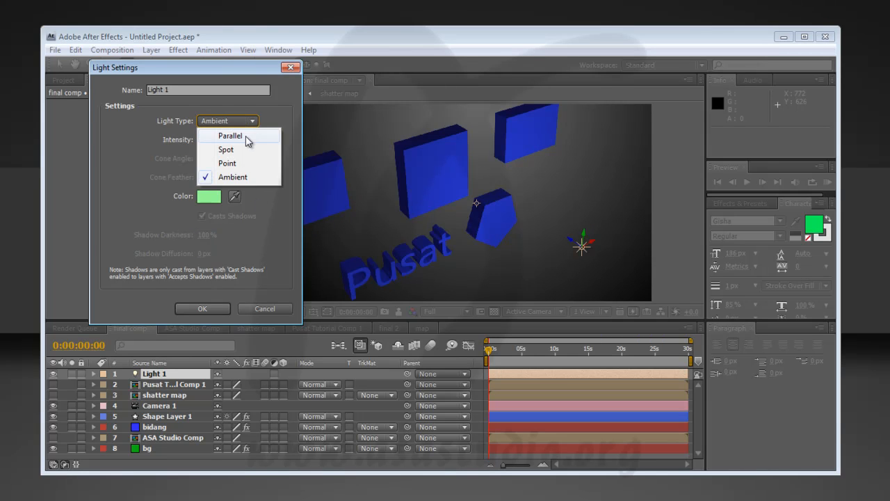
click(246, 136)
click(252, 121)
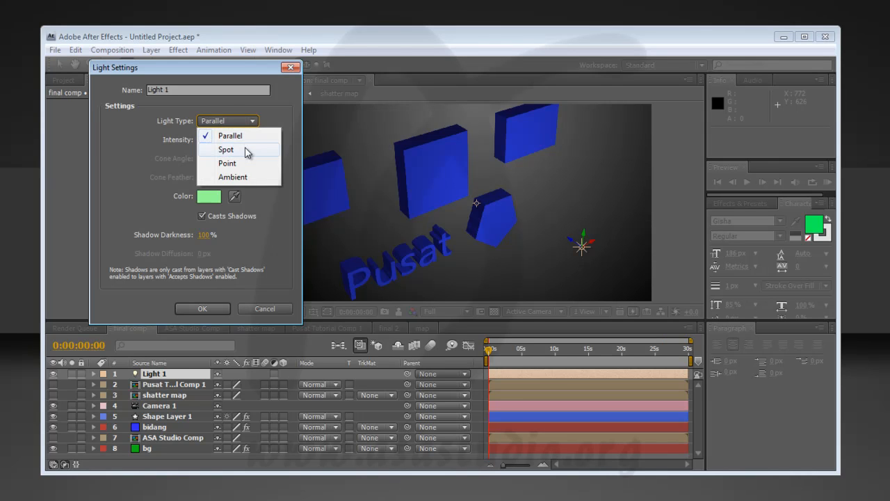
click(246, 150)
click(250, 121)
click(244, 162)
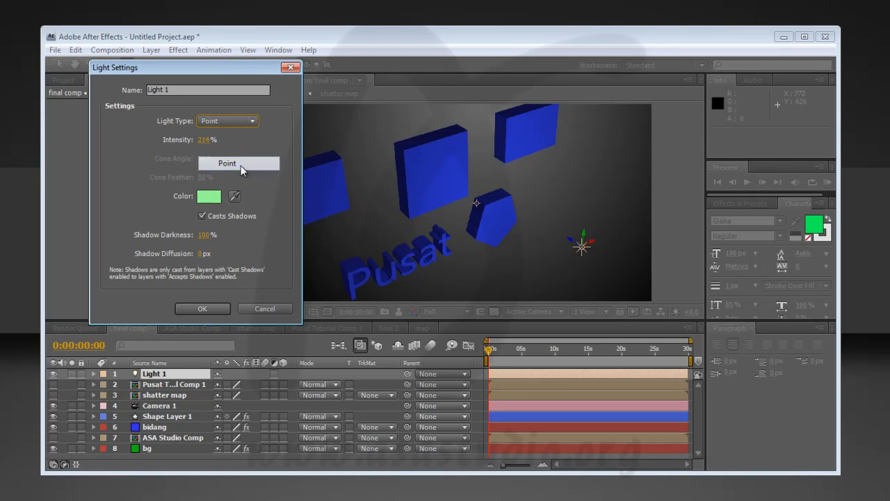
click(209, 309)
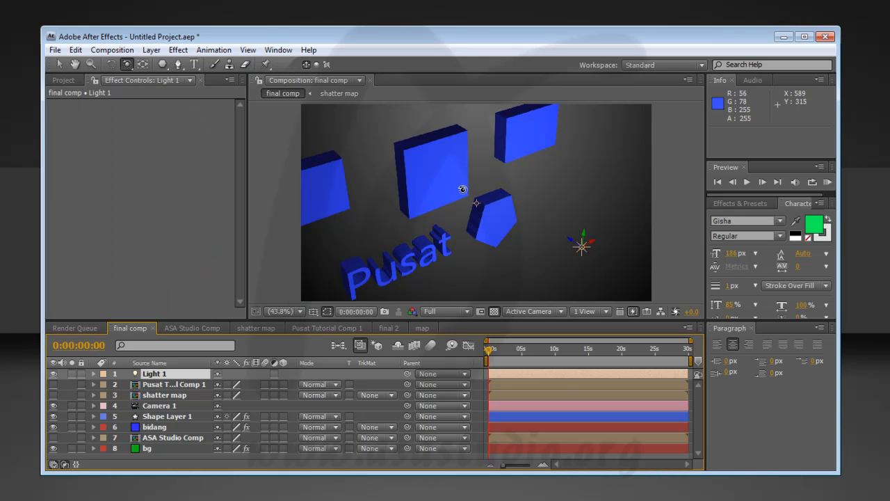
- Raise Light 1 vertically above the shapes, to a position of about 698.3, -164.6, -486.2
key(v)
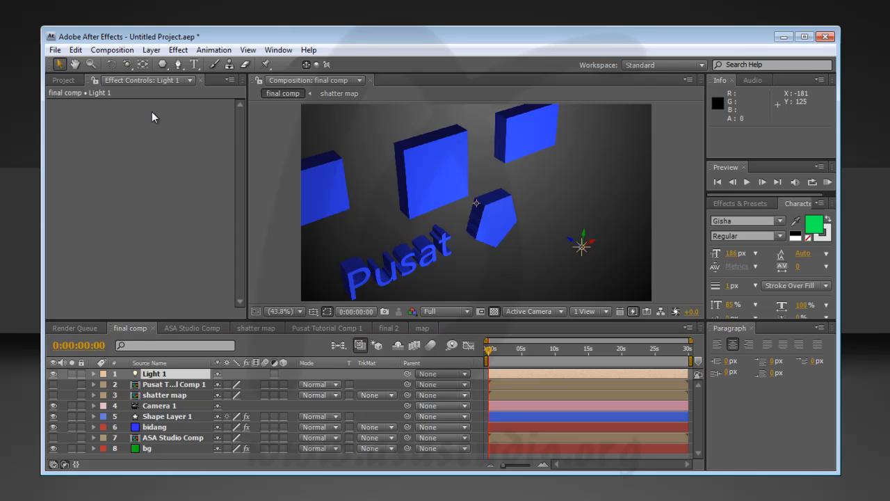
click(583, 242)
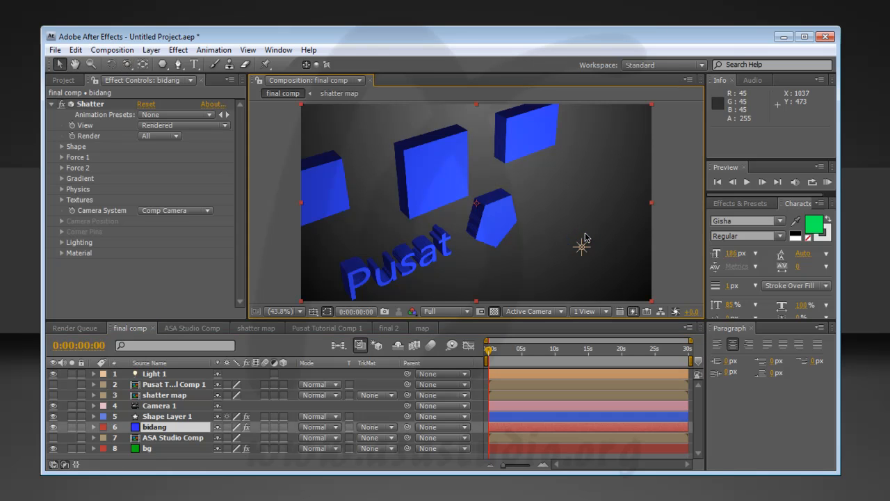
click(588, 242)
mouse_move(586, 240)
mouse_down()
mouse_move(582, 93)
mouse_move(583, 129)
mouse_move(583, 111)
mouse_up()
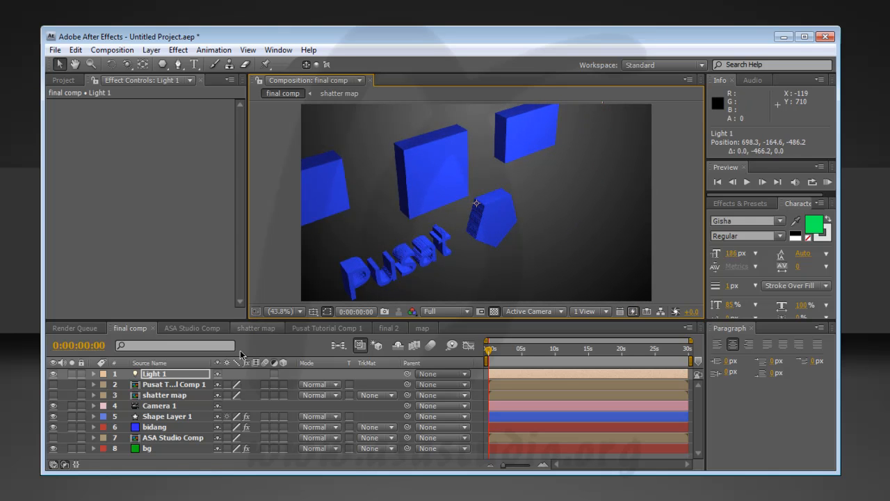
- Expand the bidang layer's properties in an enlarged timeline and make the bg layer a 3D layer
click(149, 428)
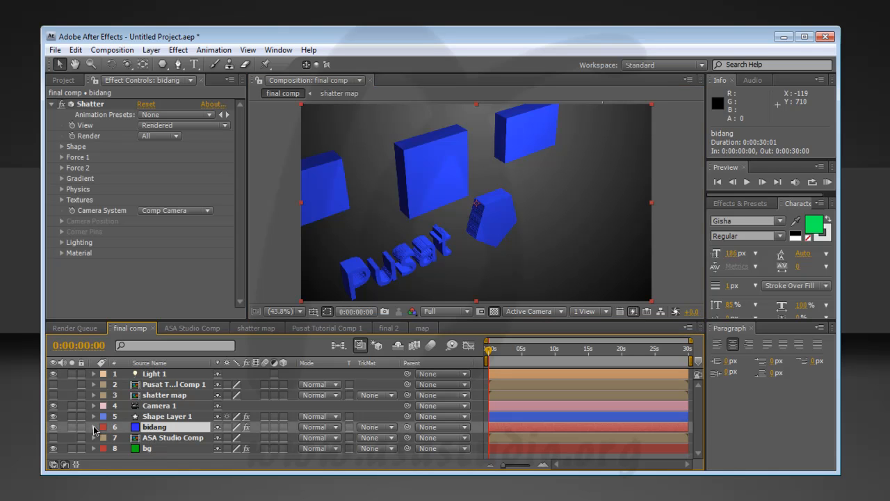
click(94, 427)
drag(270, 321, 276, 209)
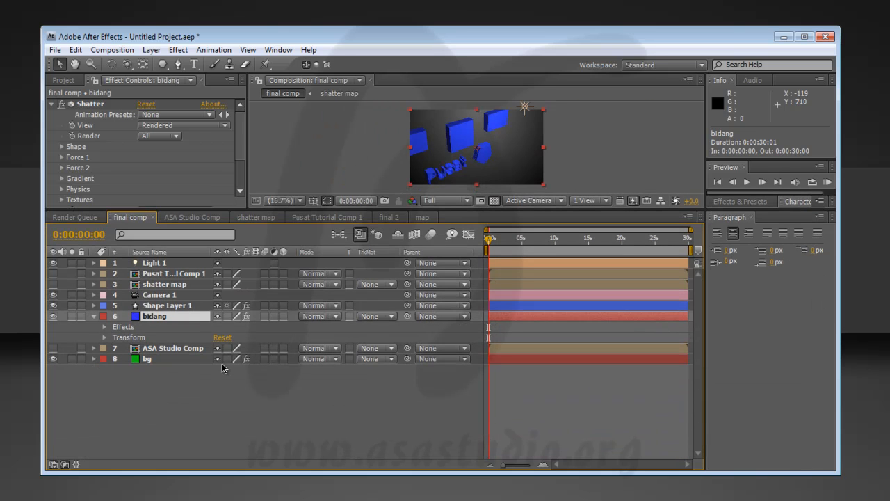
click(283, 359)
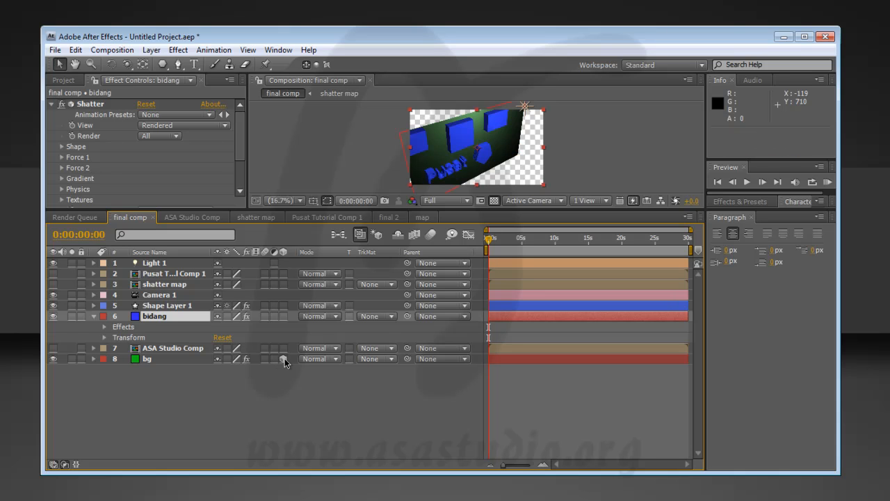
- Make the bidang layer a 3D layer and push the bg layer back to a Z position of 58
click(283, 317)
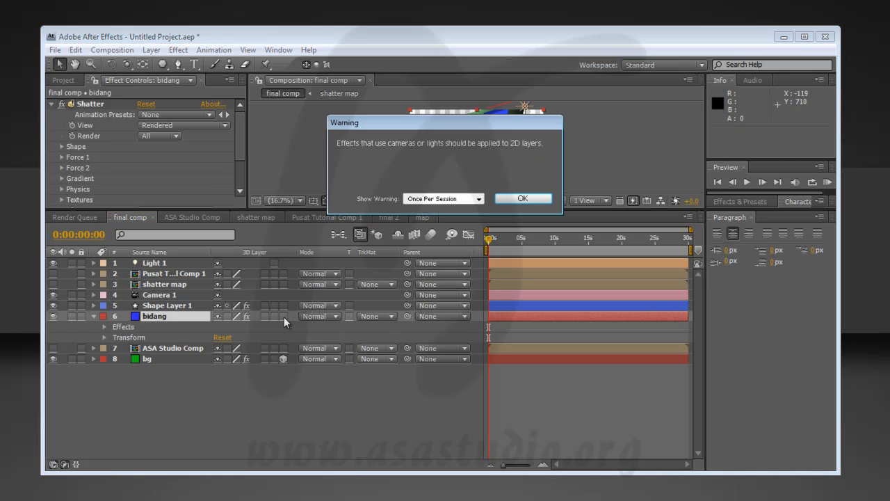
click(520, 199)
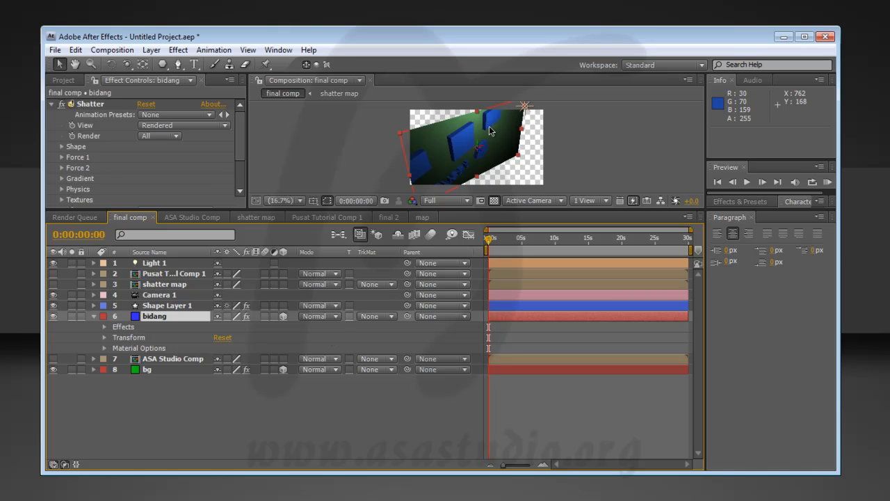
click(182, 370)
key(p)
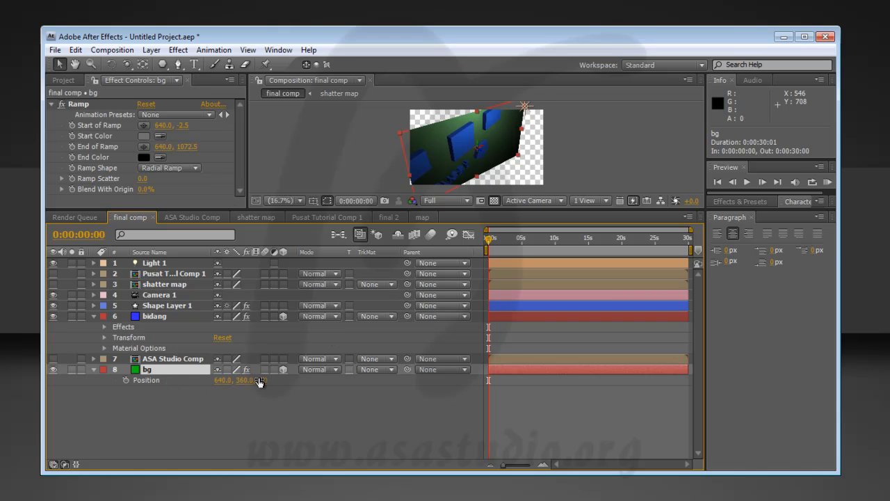
drag(261, 380, 302, 381)
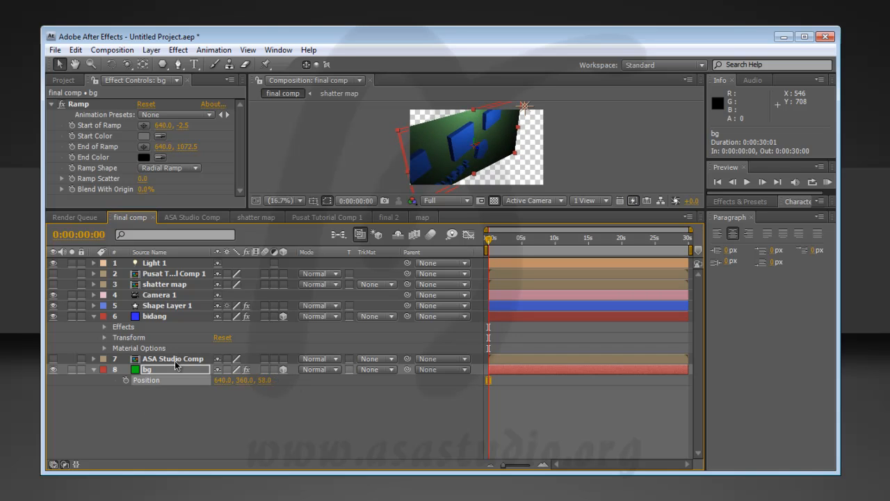
- Turn on Casts Shadows in the material options of both the bg and bidang layers
click(93, 370)
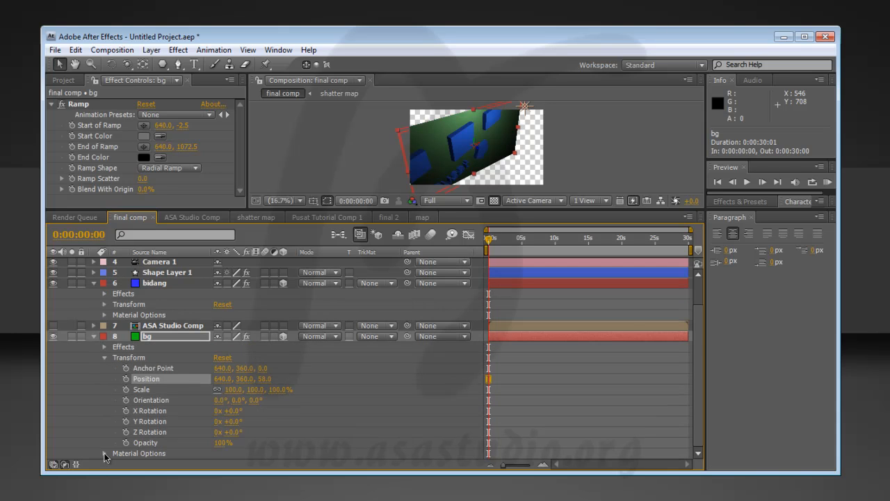
click(104, 454)
click(221, 368)
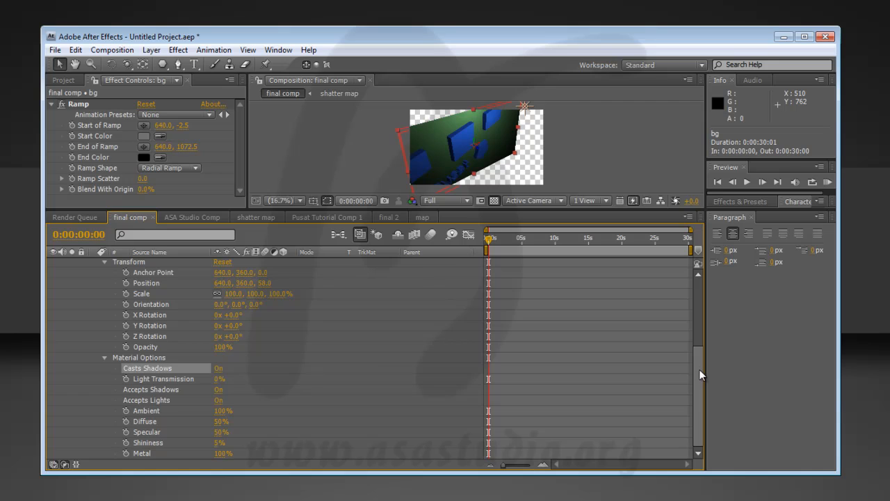
scroll(686, 371, up, 4)
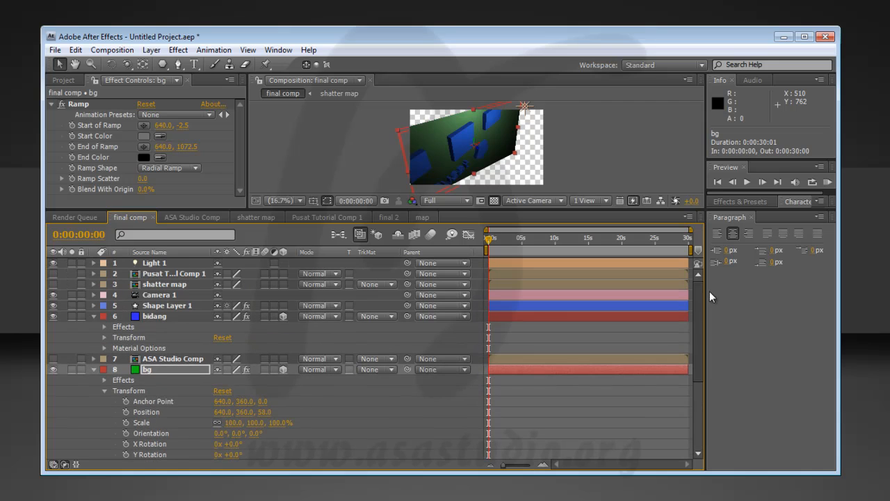
click(104, 348)
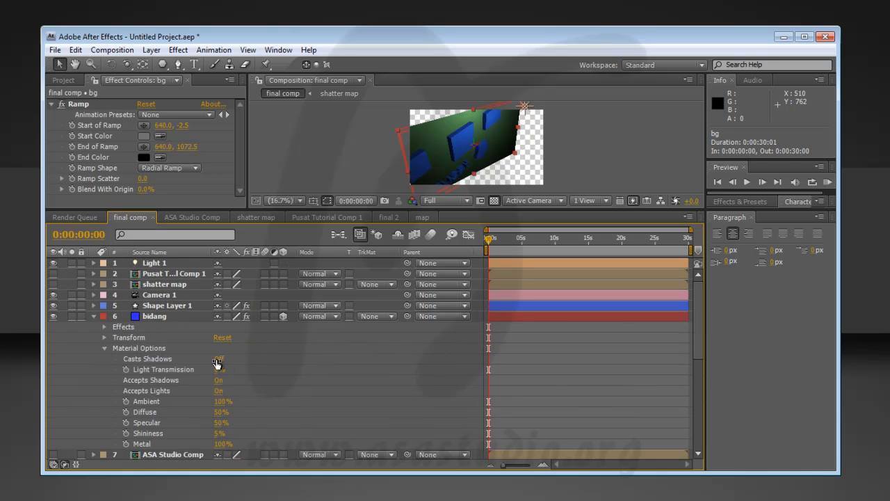
click(218, 359)
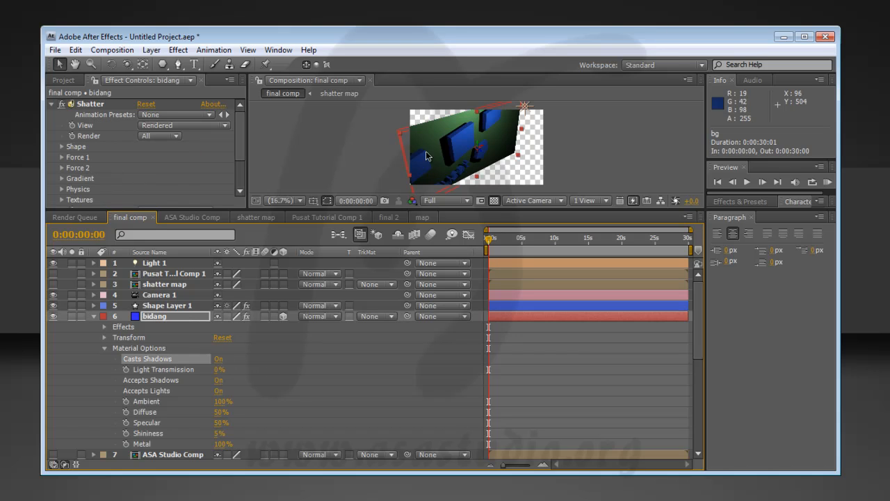
- Collapse the bidang and bg layer properties and scale the bg layer up uniformly to 376%
click(95, 317)
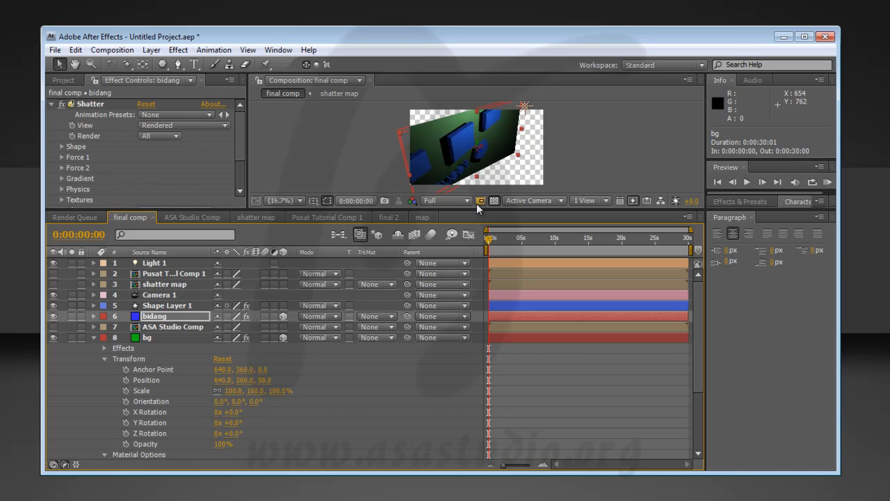
click(94, 338)
click(154, 340)
key(s)
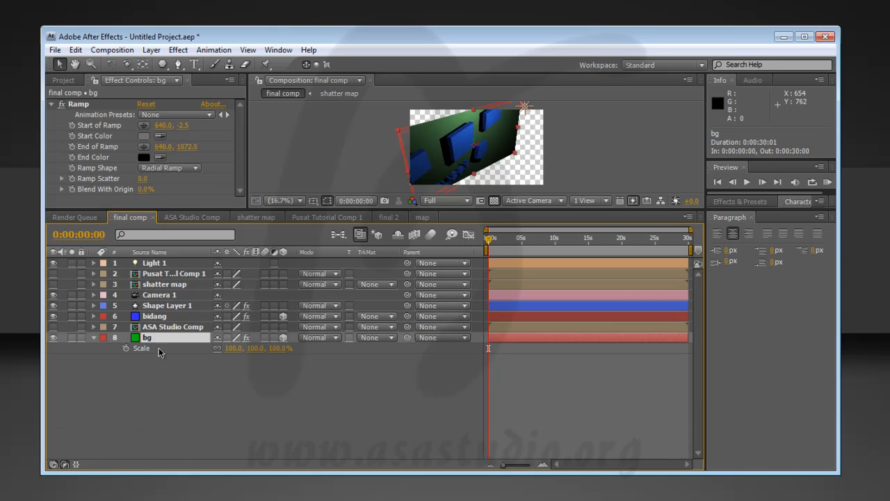
drag(250, 351, 407, 351)
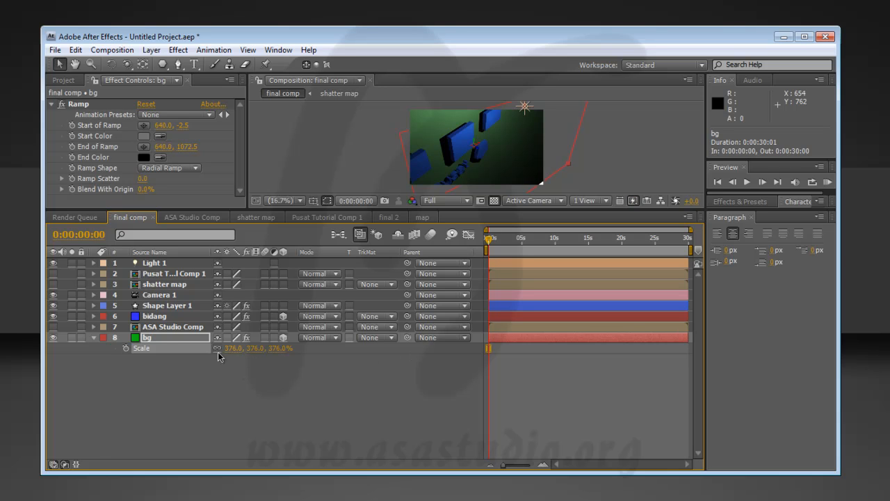
- Move the bg layer farther back and down, to a position of about 640, 947, 215
click(163, 341)
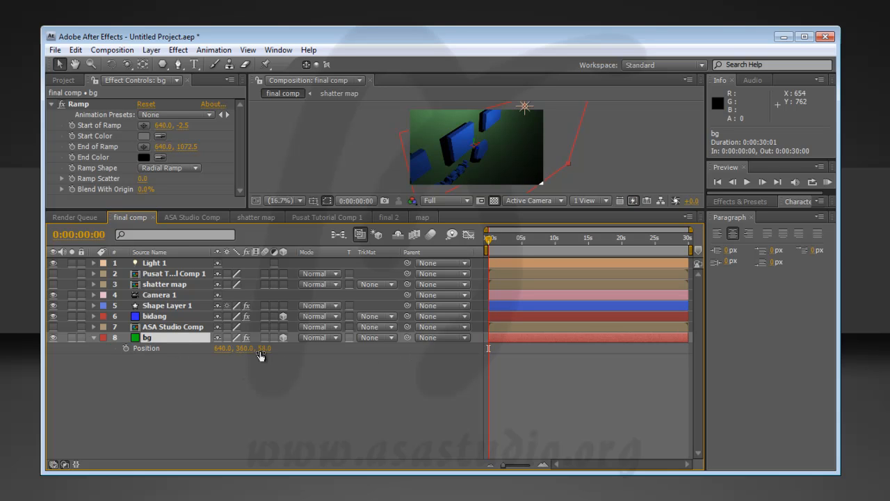
key(p)
drag(267, 348, 373, 359)
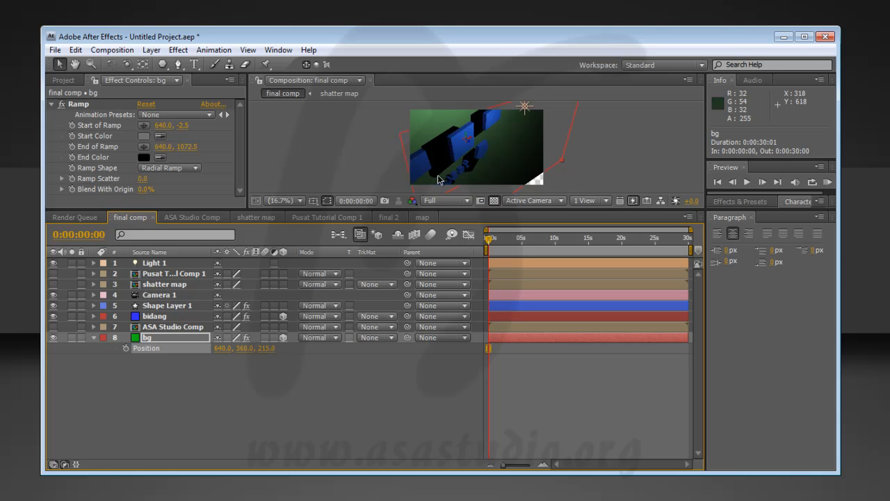
drag(245, 349, 588, 373)
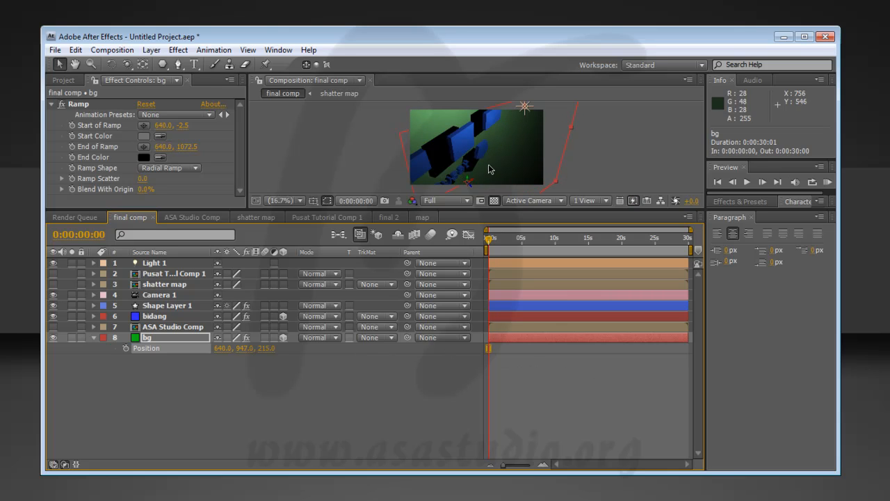
- Enlarge the composition view and pull Camera 1 back to about -340.8, -715.9, -1446.3 with the Track Z Camera tool
click(156, 263)
drag(272, 211, 281, 349)
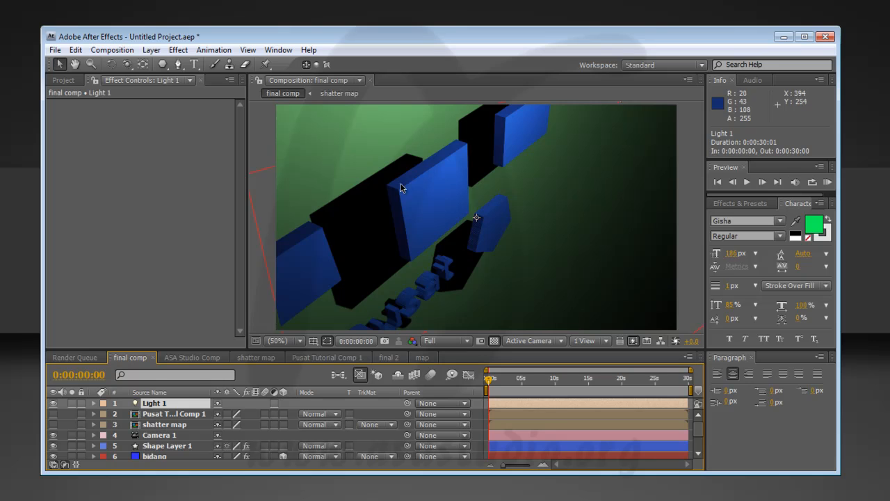
drag(126, 64, 156, 109)
drag(410, 179, 408, 227)
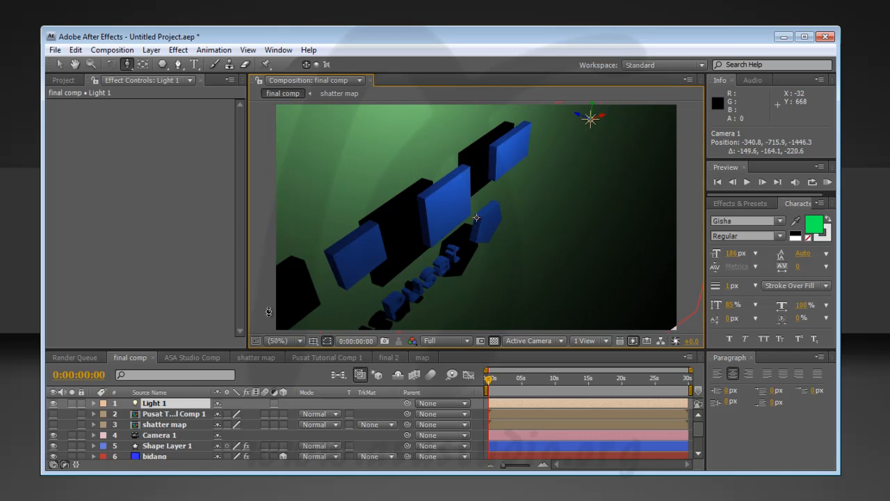
- Try a shadow darkness of 40% in Light 1's settings
double_click(159, 404)
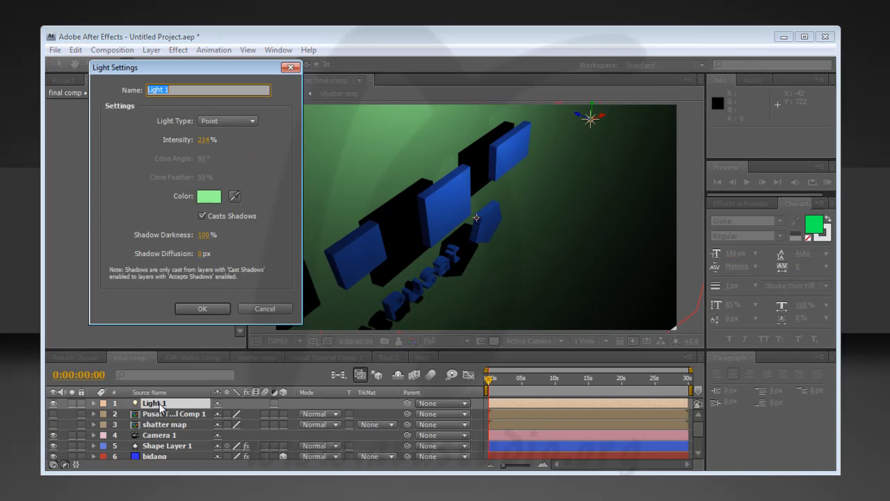
click(203, 235)
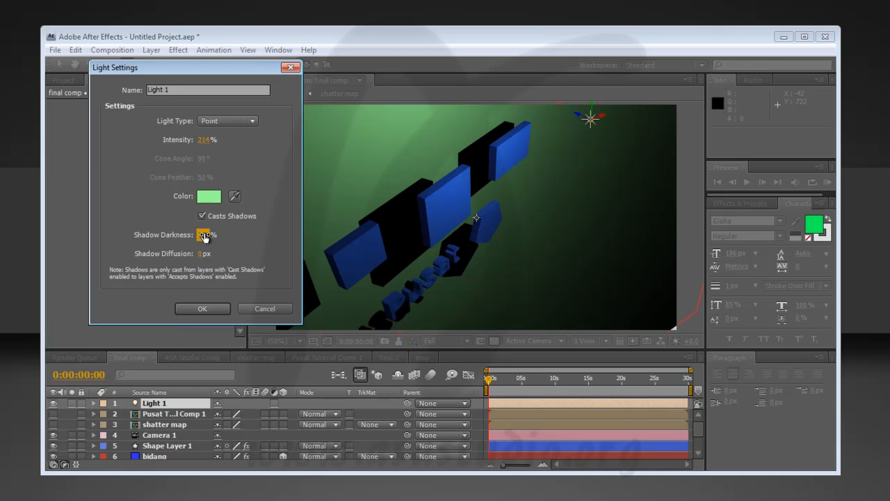
text(40)
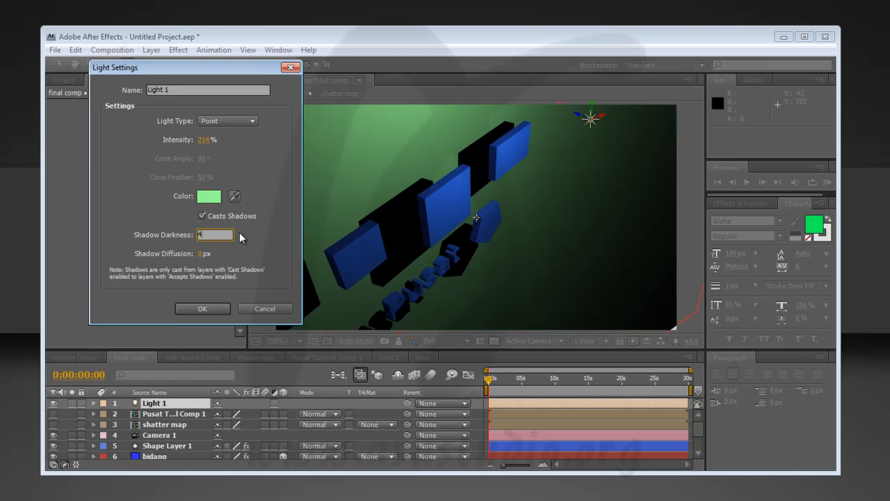
click(202, 308)
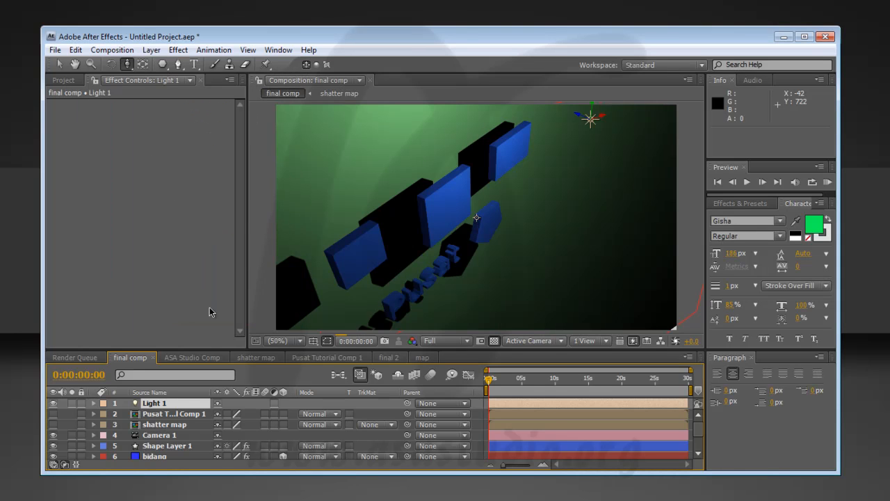
- Set Light 1's shadow darkness to 62% and its shadow diffusion to 40 px
double_click(168, 404)
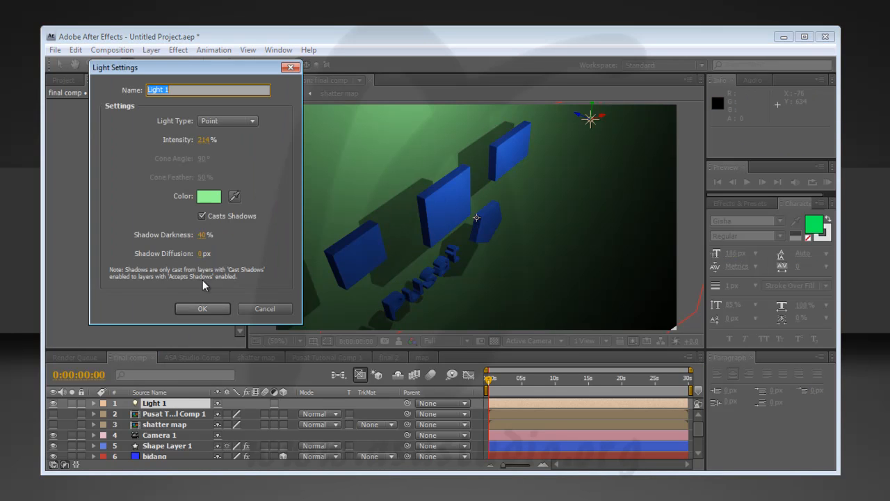
click(202, 237)
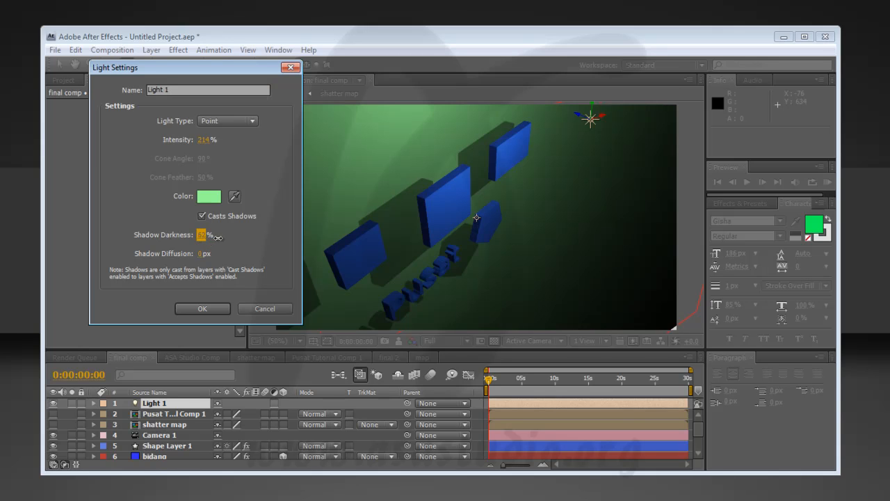
click(201, 255)
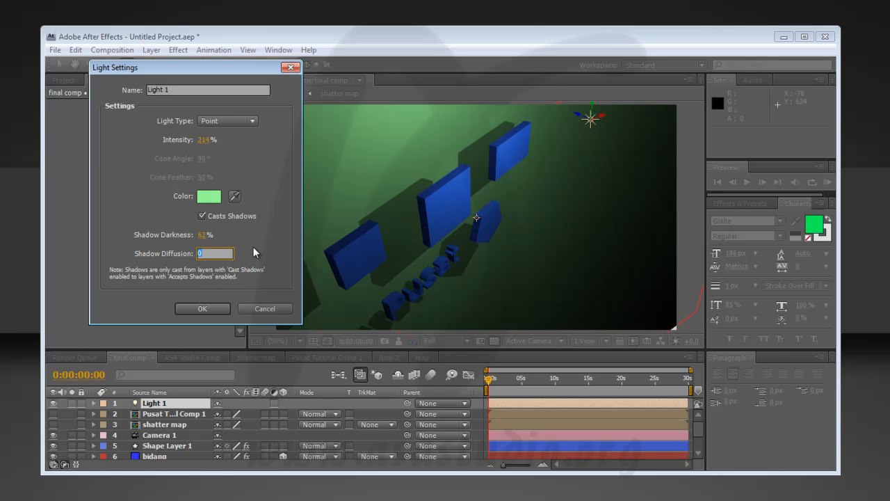
text(40)
key(Return)
click(205, 304)
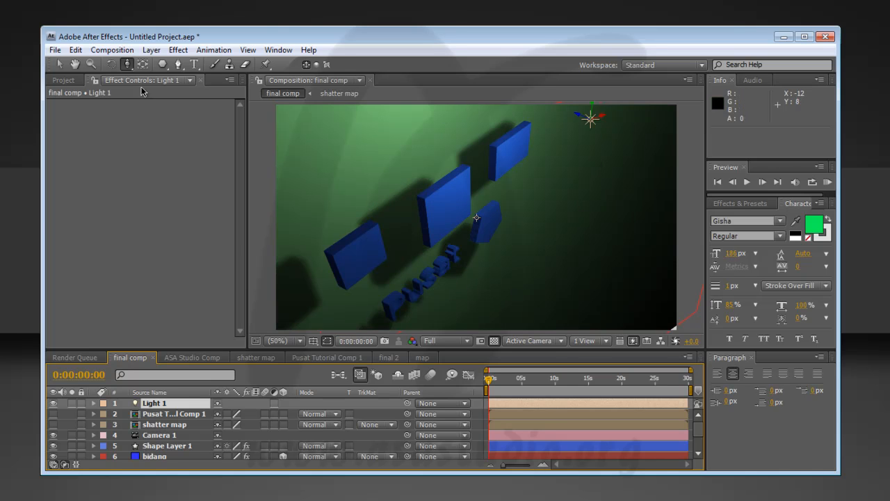
- Lower Light 1 vertically to a position of about 698.3, -73.1, -486.2
click(59, 64)
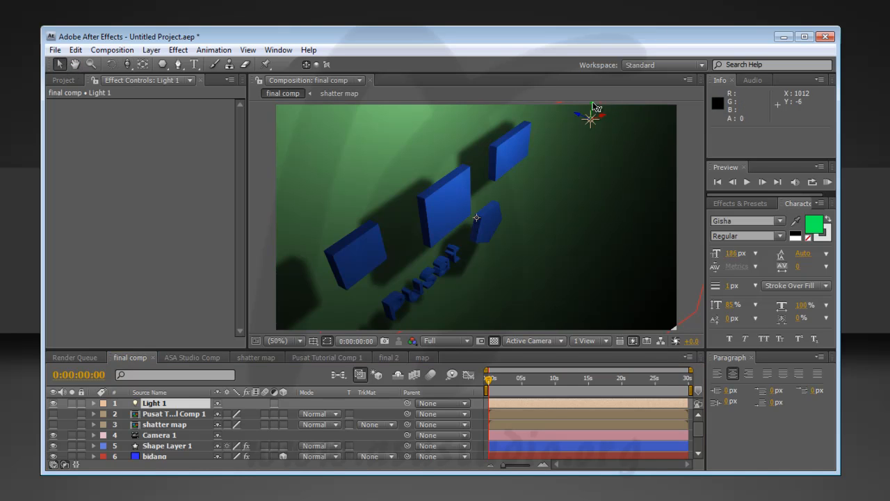
drag(593, 105, 591, 136)
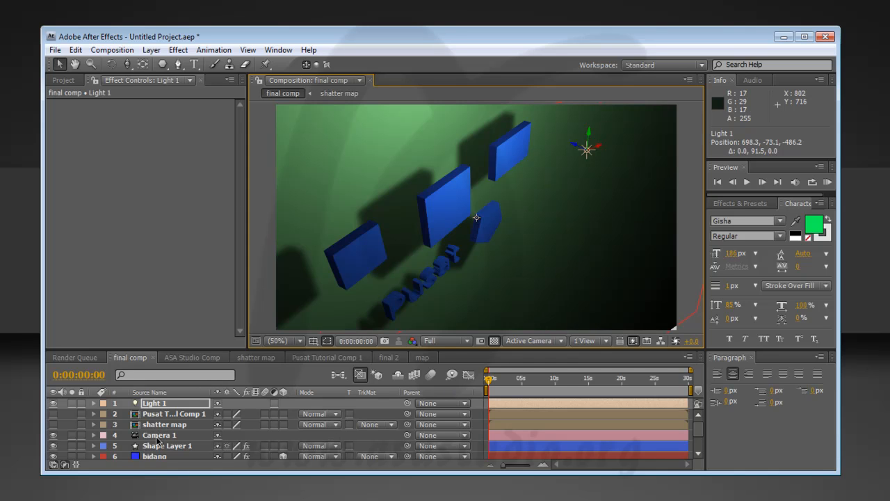
- Start keyframing Camera 1's position, orientation and X, Y and Z rotation, plus the bg layer's position, at 0:00:00:00
click(94, 435)
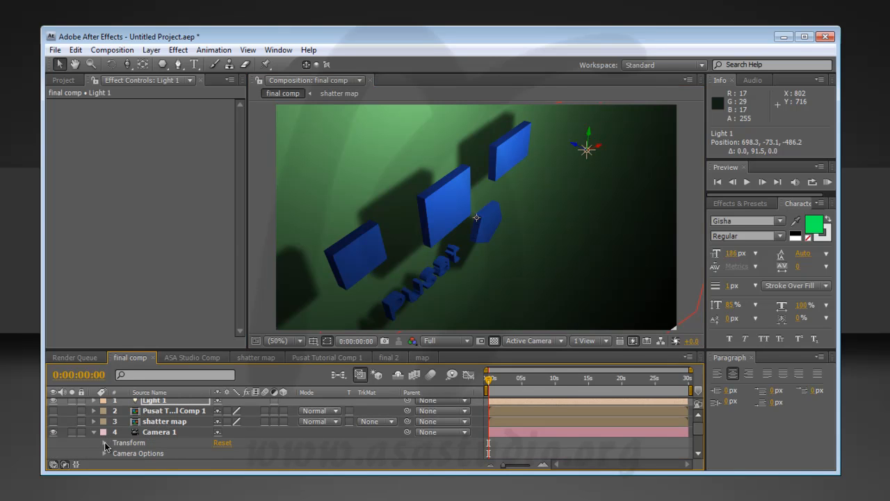
click(105, 443)
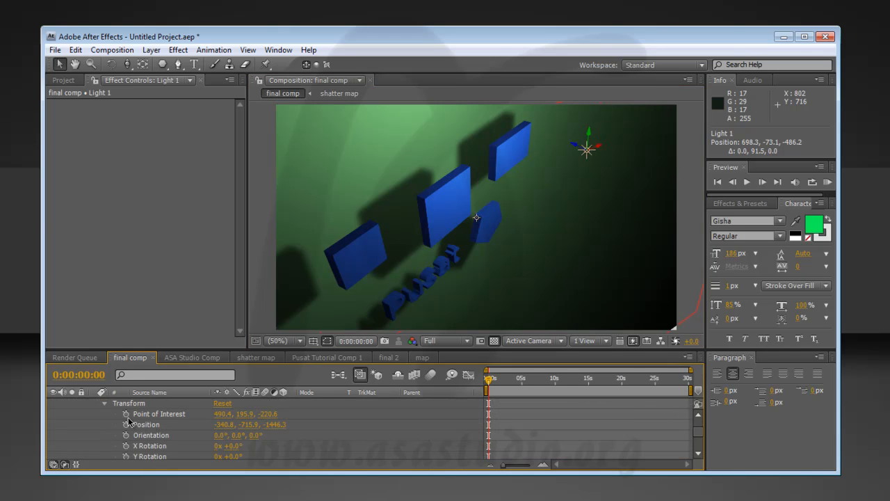
drag(126, 425, 123, 458)
scroll(124, 459, down, 2)
click(125, 453)
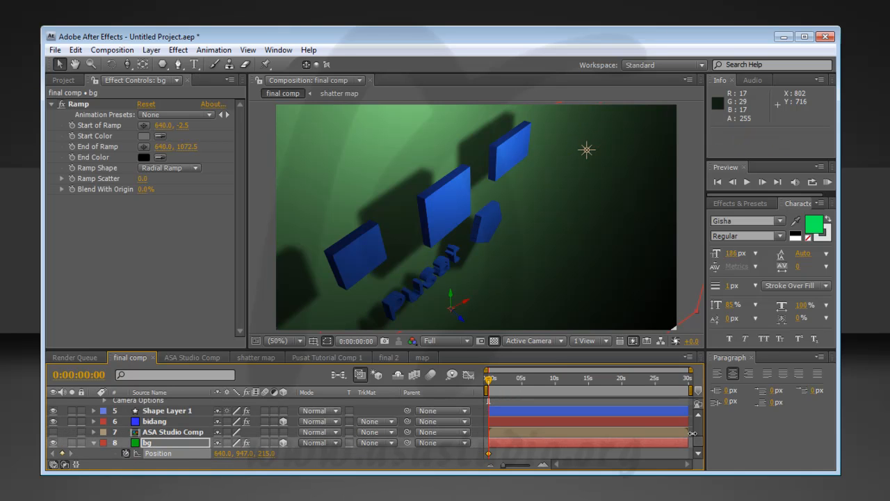
scroll(701, 441, up, 3)
scroll(701, 440, up, 2)
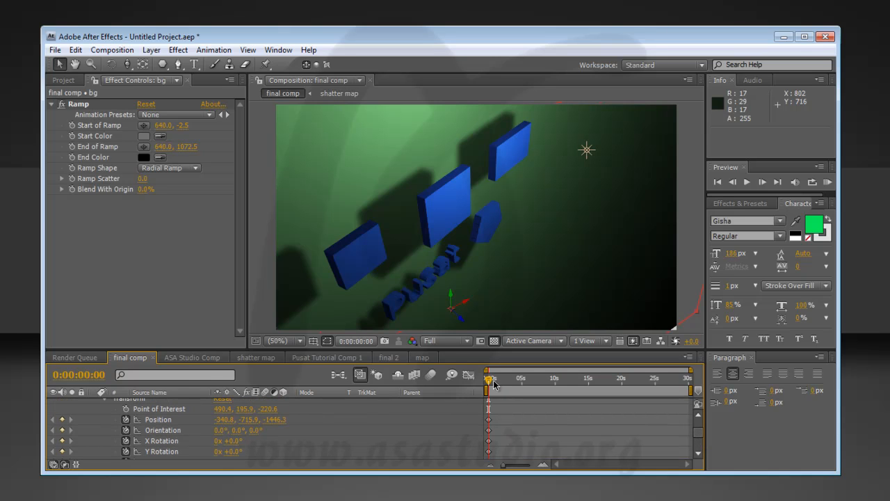
- Orbit Camera 1 at 0:00:00:19 to a position of about -260.8, 107.3, -1794.5
drag(494, 382, 542, 380)
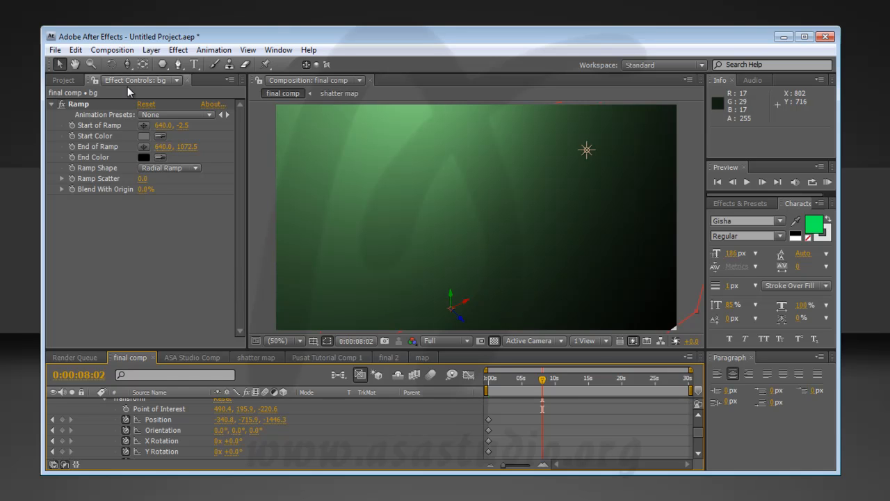
drag(546, 387, 495, 394)
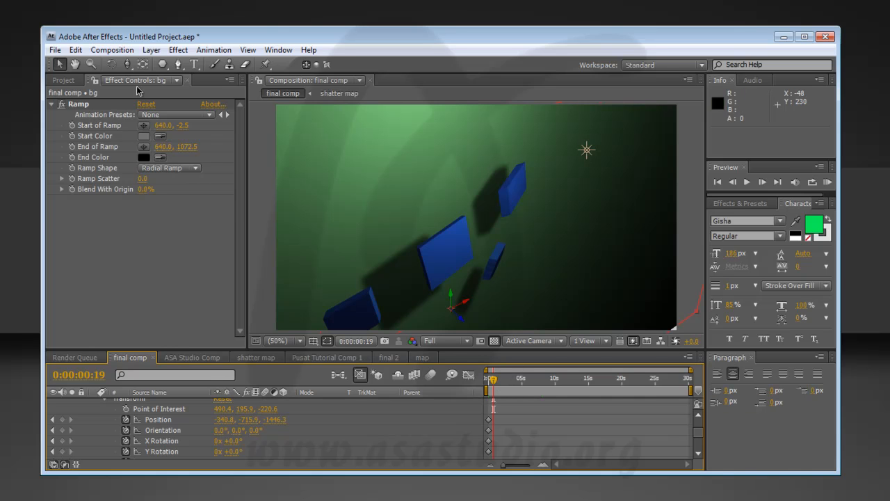
key(c)
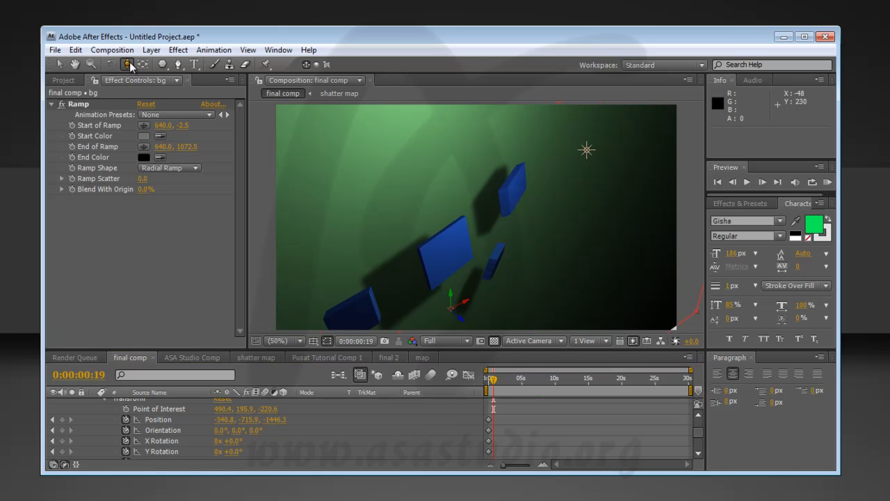
click(130, 64)
click(162, 79)
drag(458, 231, 450, 194)
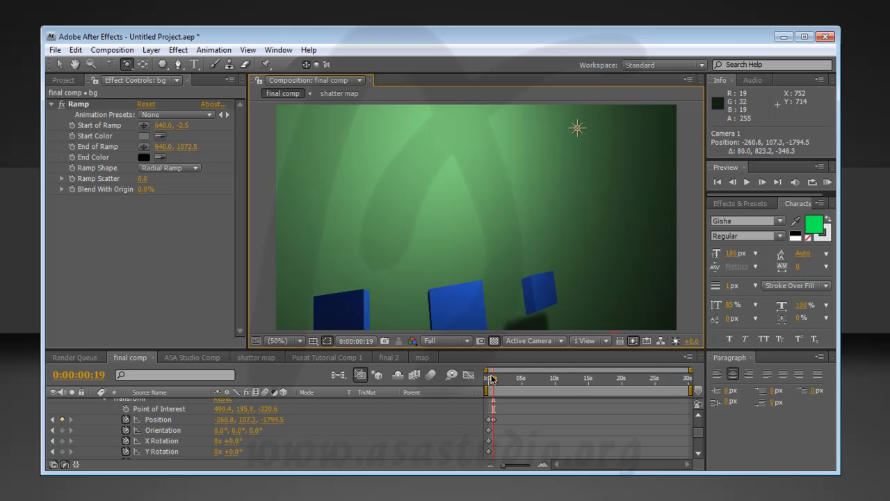
- At 0:00:00:16, pan Camera 1 with the Track XY Camera tool to a position of about -260.7, 243.8, -1785.6
drag(493, 382, 490, 383)
drag(490, 384, 493, 384)
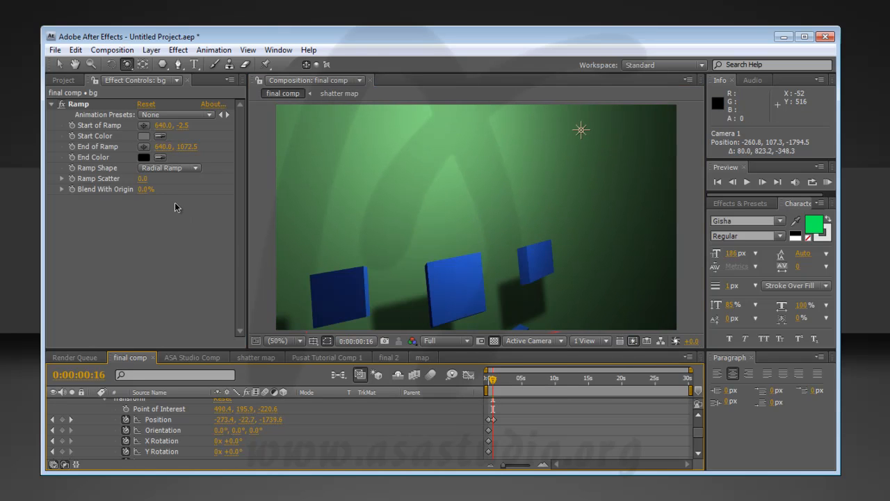
click(52, 104)
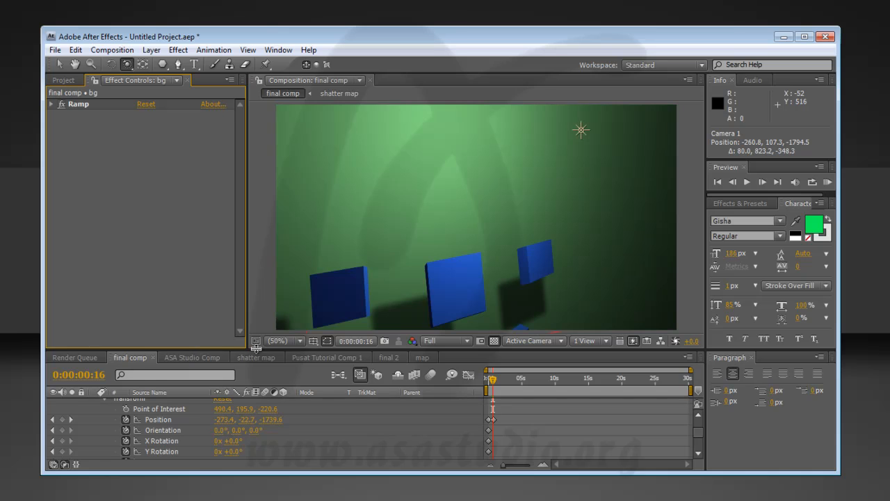
drag(256, 348, 256, 331)
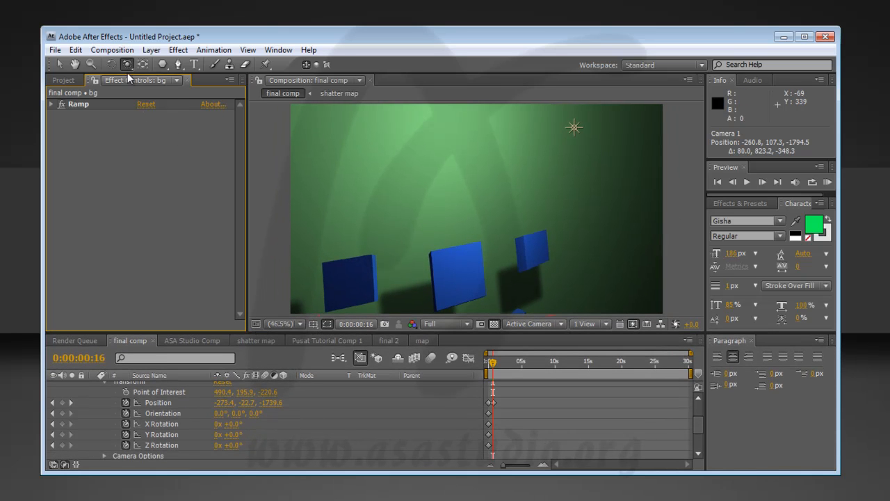
drag(127, 68, 166, 91)
drag(475, 230, 467, 150)
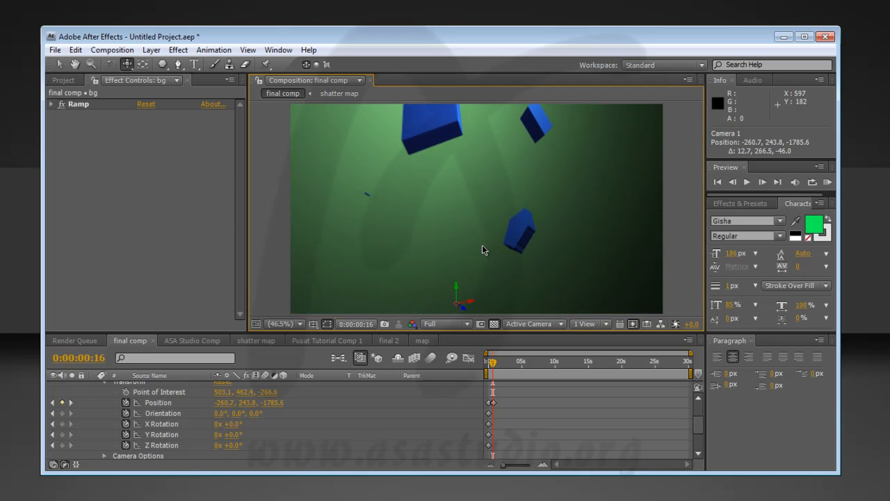